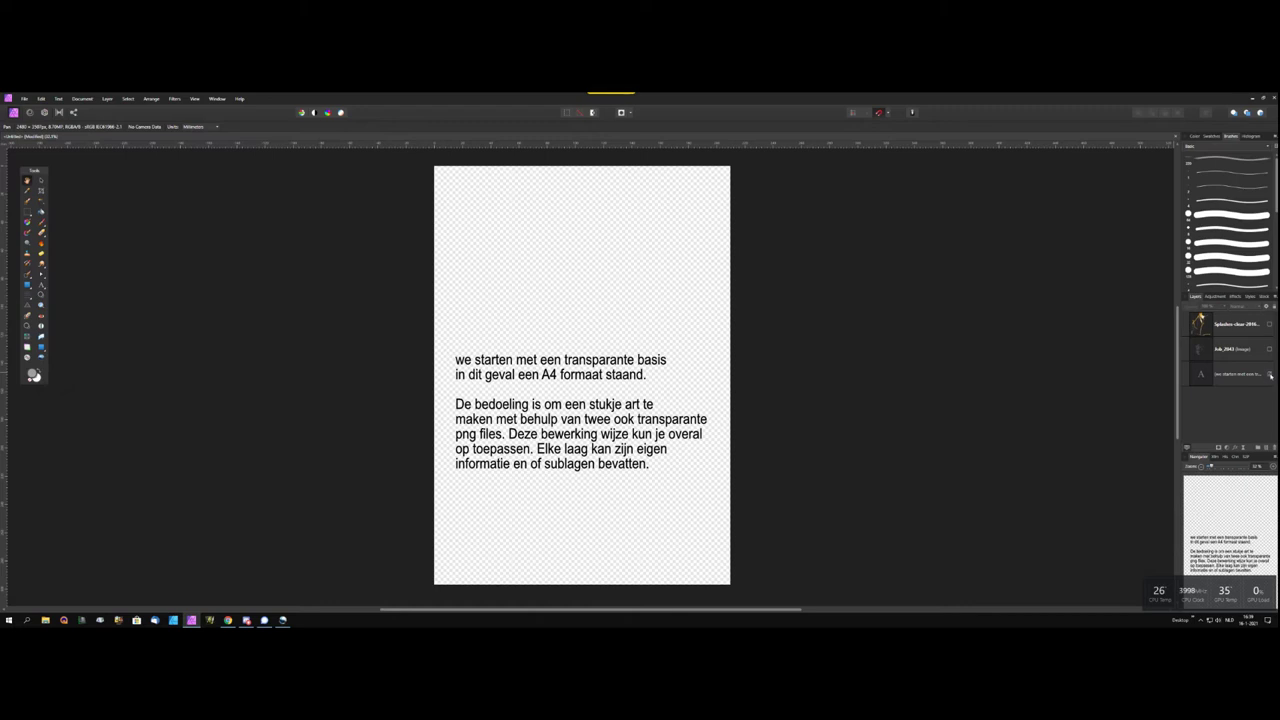
Hide the explanatory Dutch text layer, leaving the empty transparent A4 portrait canvas
click(1270, 375)
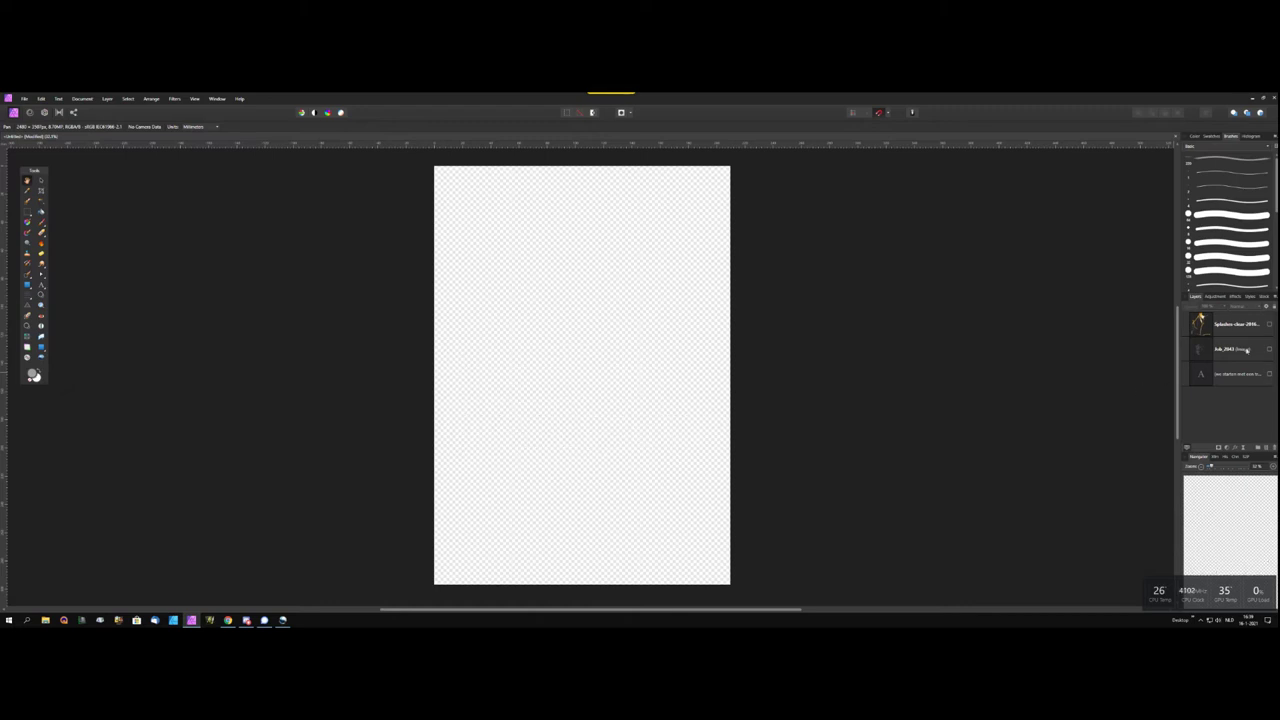
Show the Ink splash layer and the text layer, then select the Ink layer with the Move Tool
click(1270, 349)
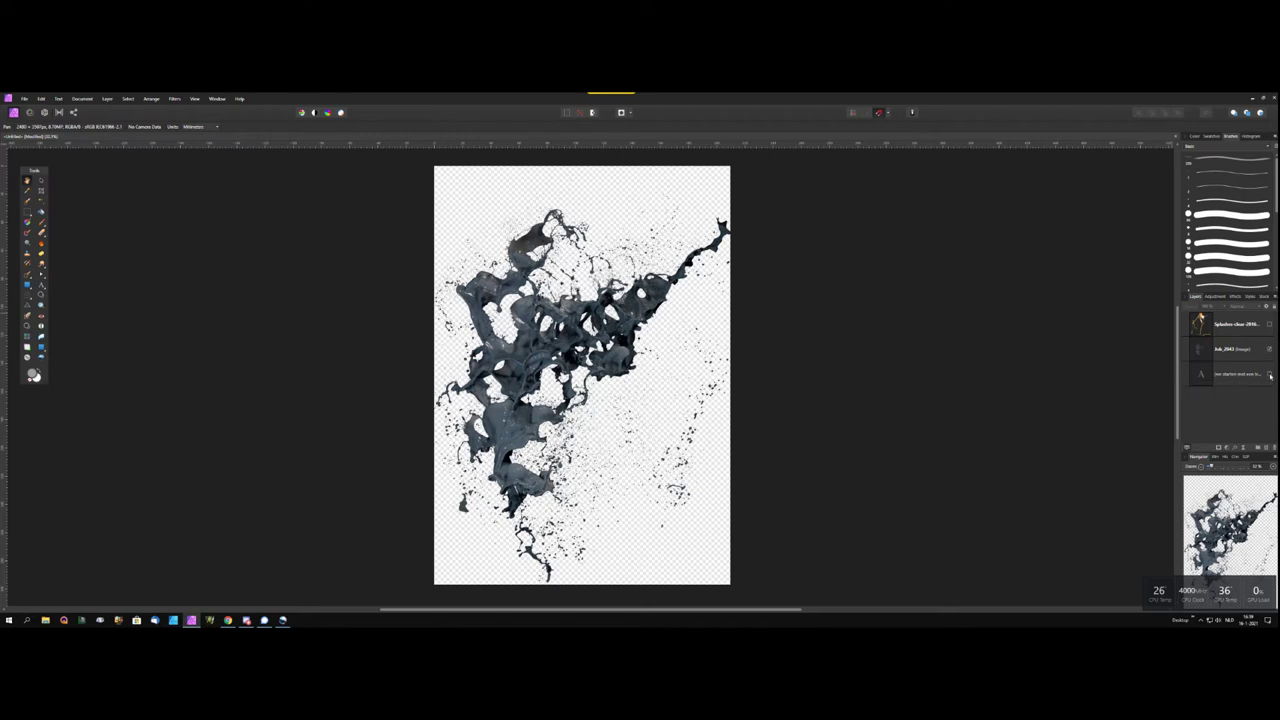
click(1269, 374)
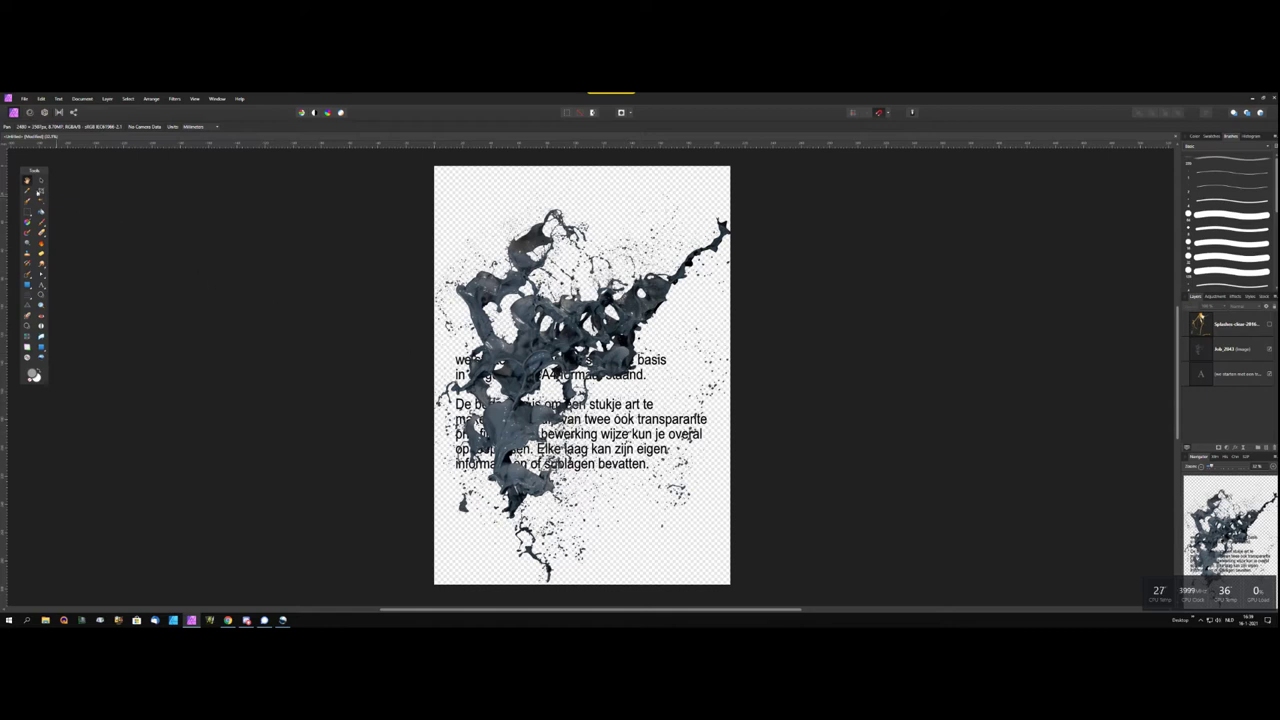
click(28, 181)
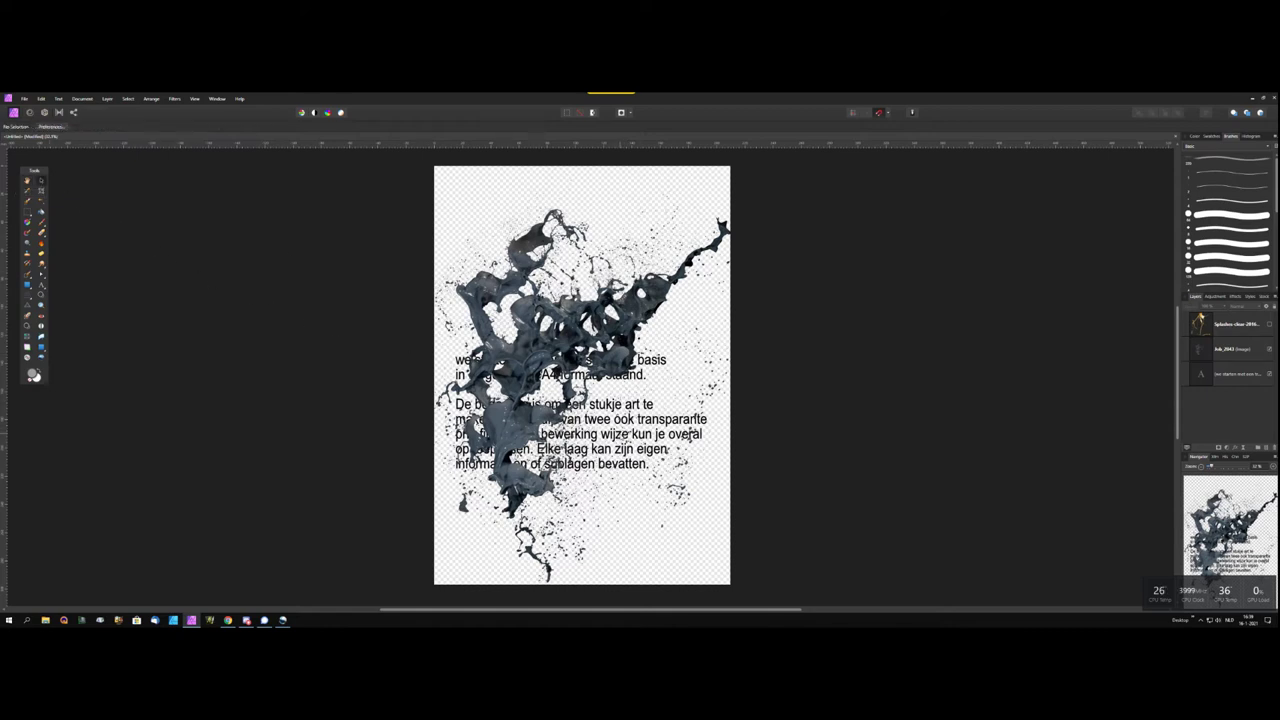
click(1235, 348)
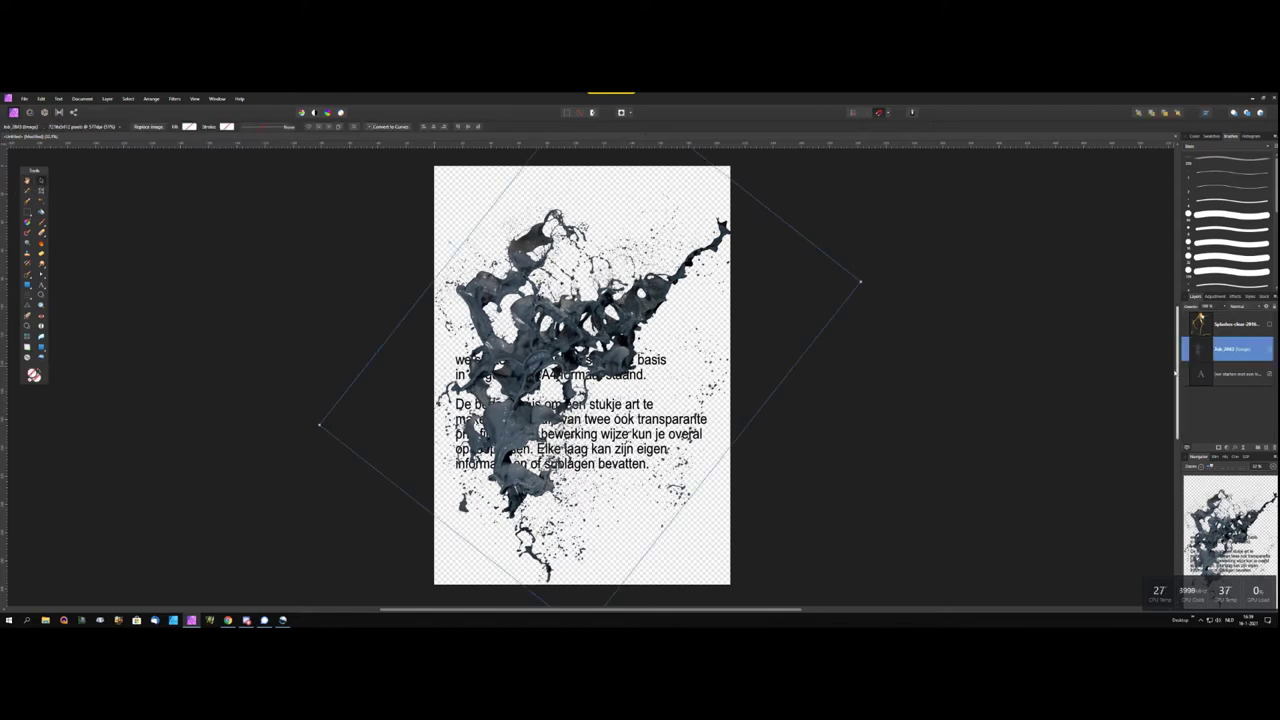
Delete the explanatory text layer and add an empty pixel layer above the ink splash
click(1210, 376)
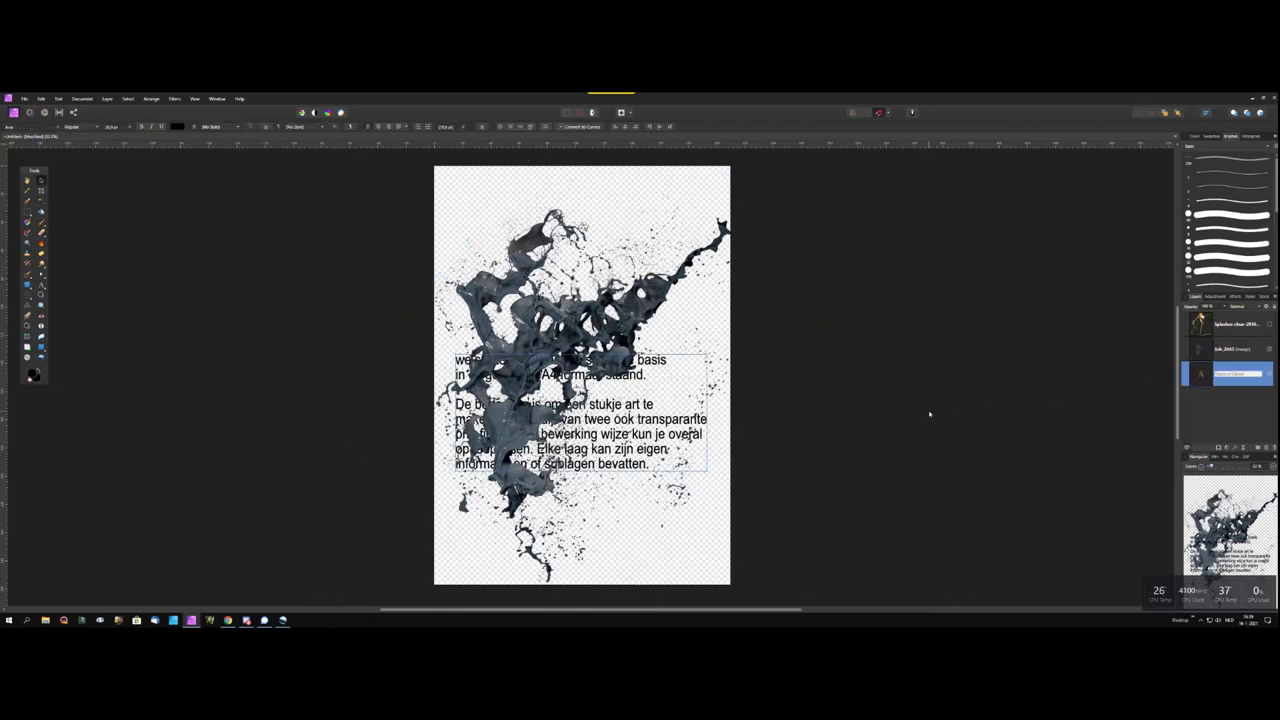
click(1197, 375)
key(Delete)
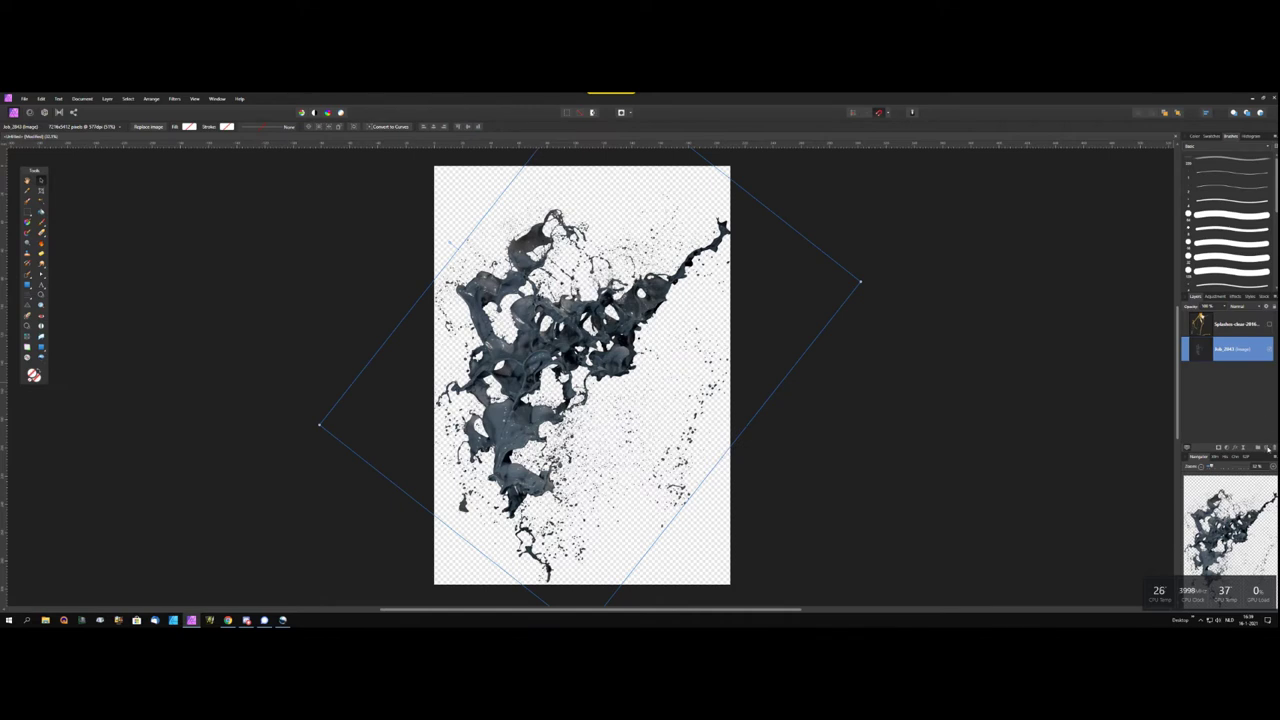
click(1267, 449)
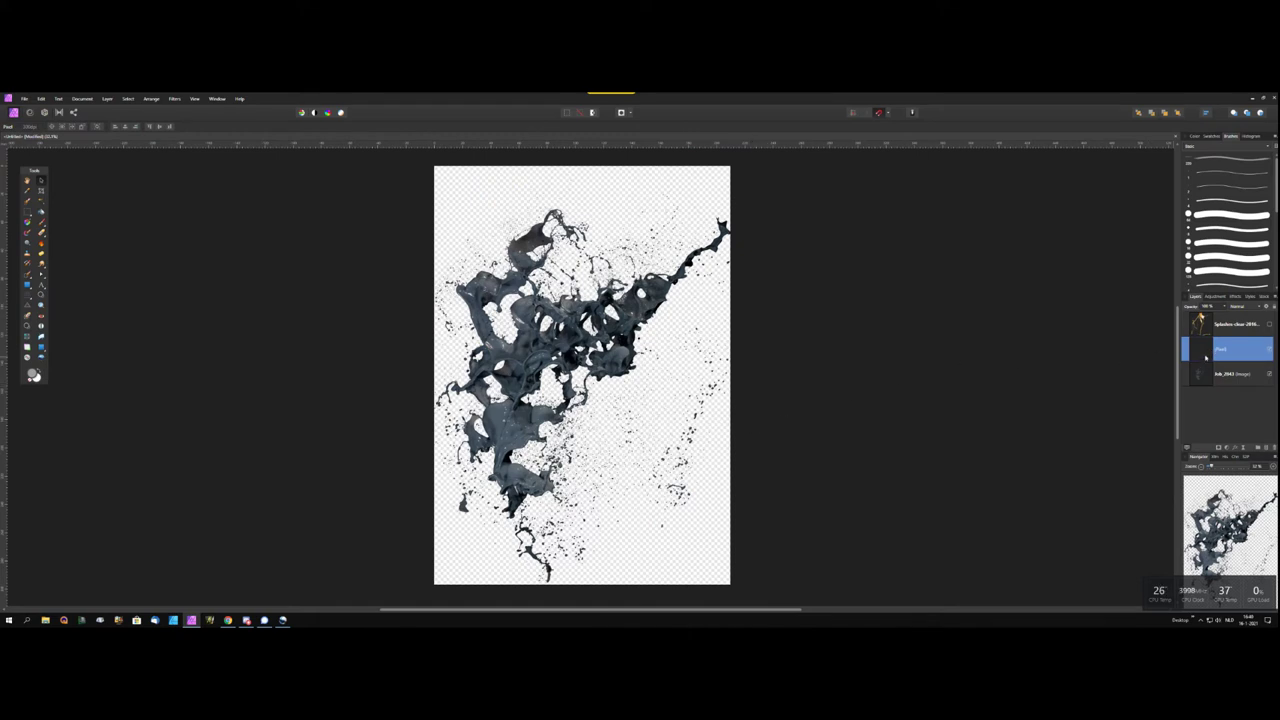
key(t)
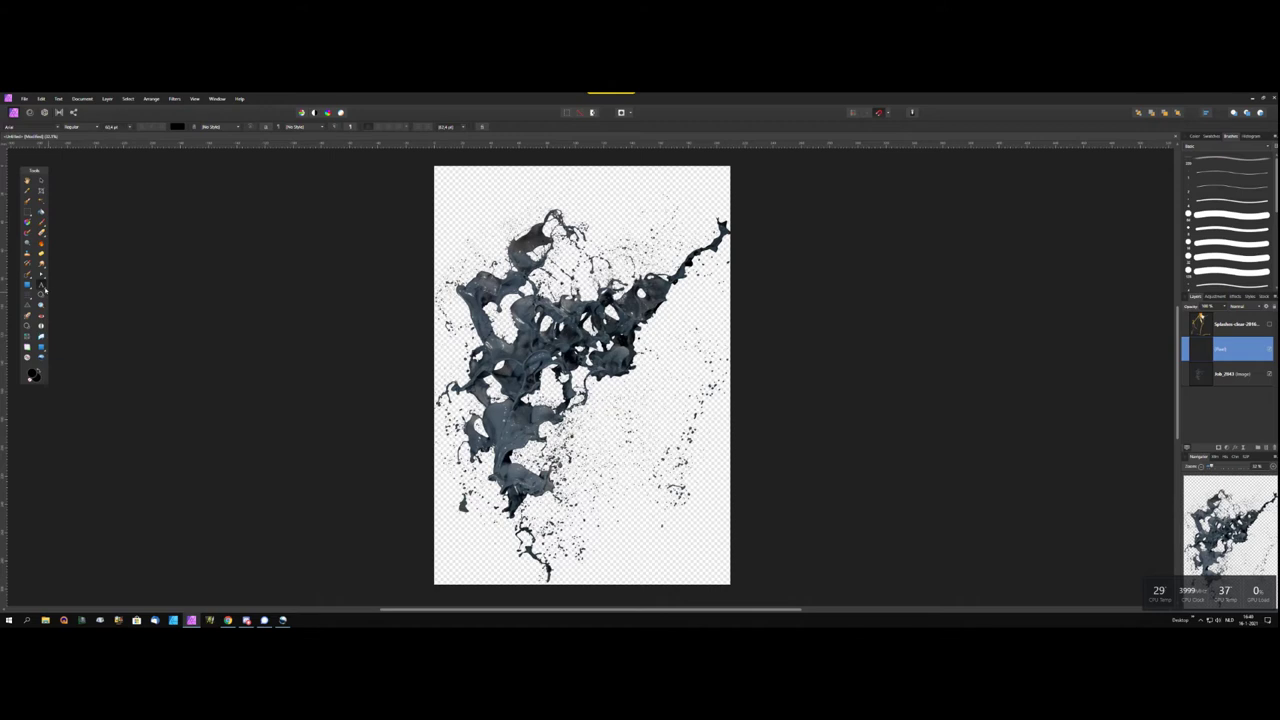
Add a lower-right text frame reading 'Dit is een van de twee lagen die ik reeds heb ingeladen'
click(41, 284)
mouse_move(634, 413)
mouse_down()
mouse_move(696, 418)
mouse_move(720, 558)
mouse_up()
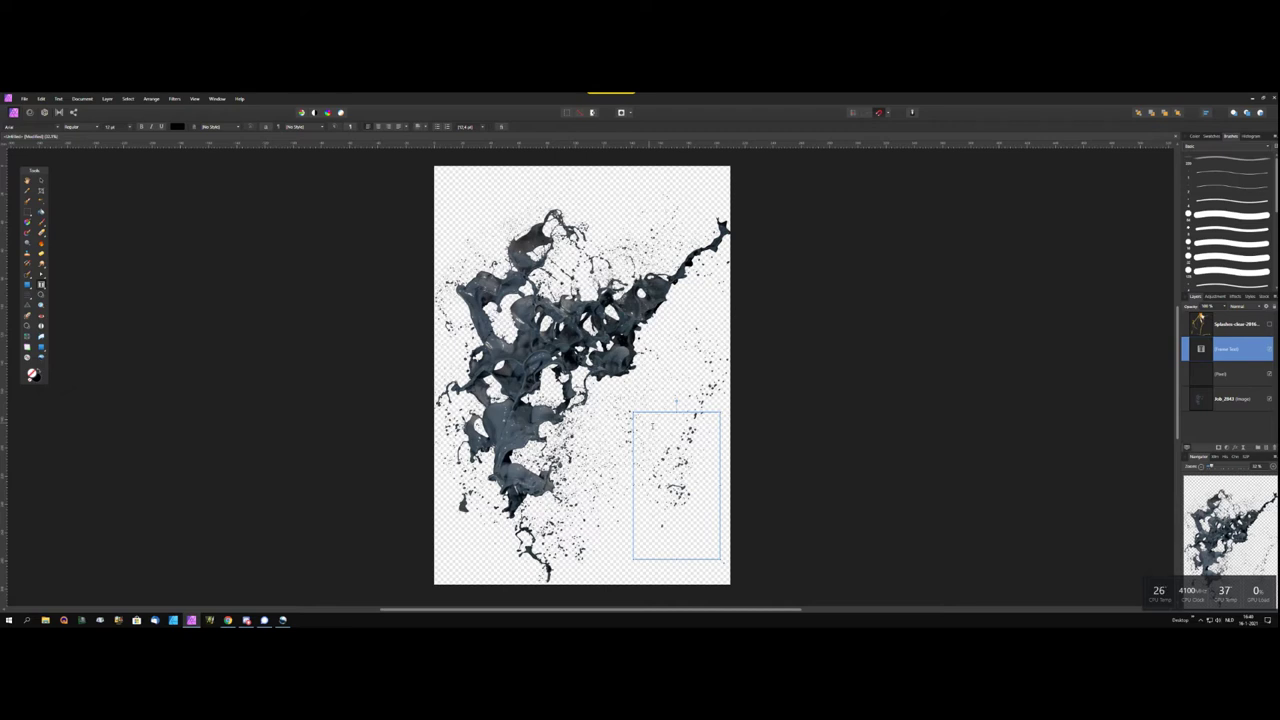
key(Escape)
text(Dit is)
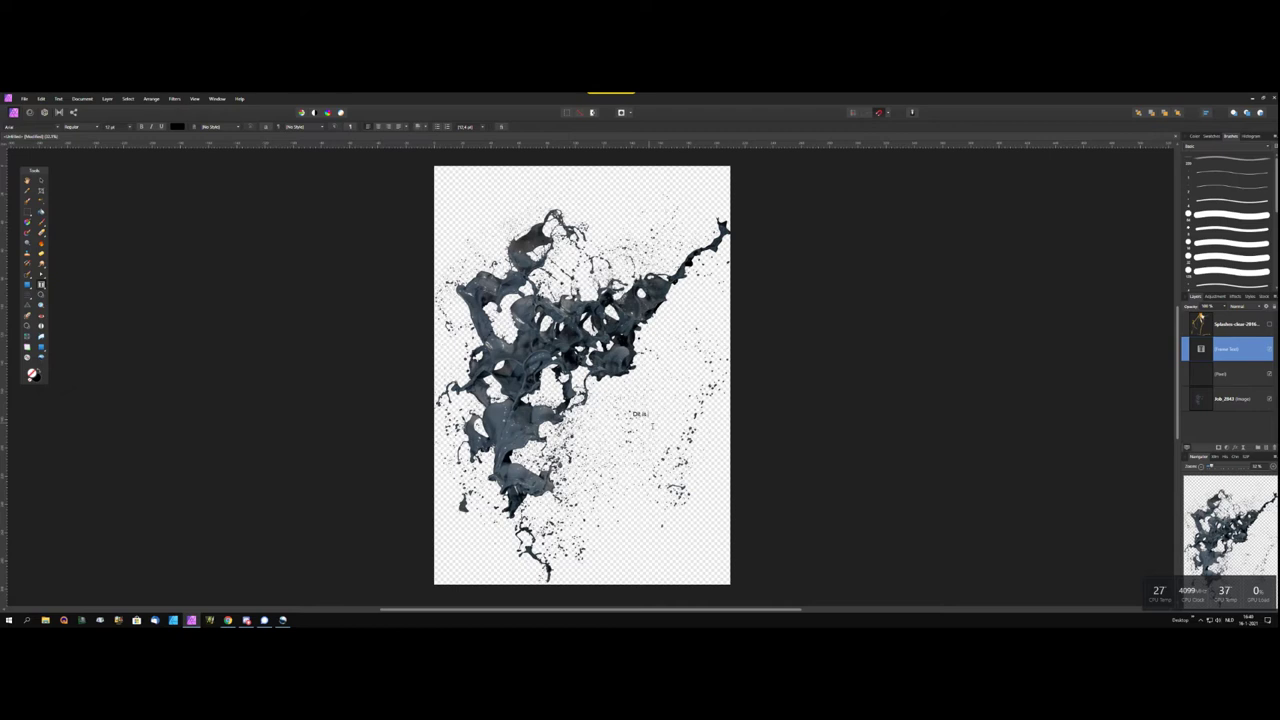
text(een vari)
text(e tes)
text(ij)
text(mo)
text(es)
text(g)
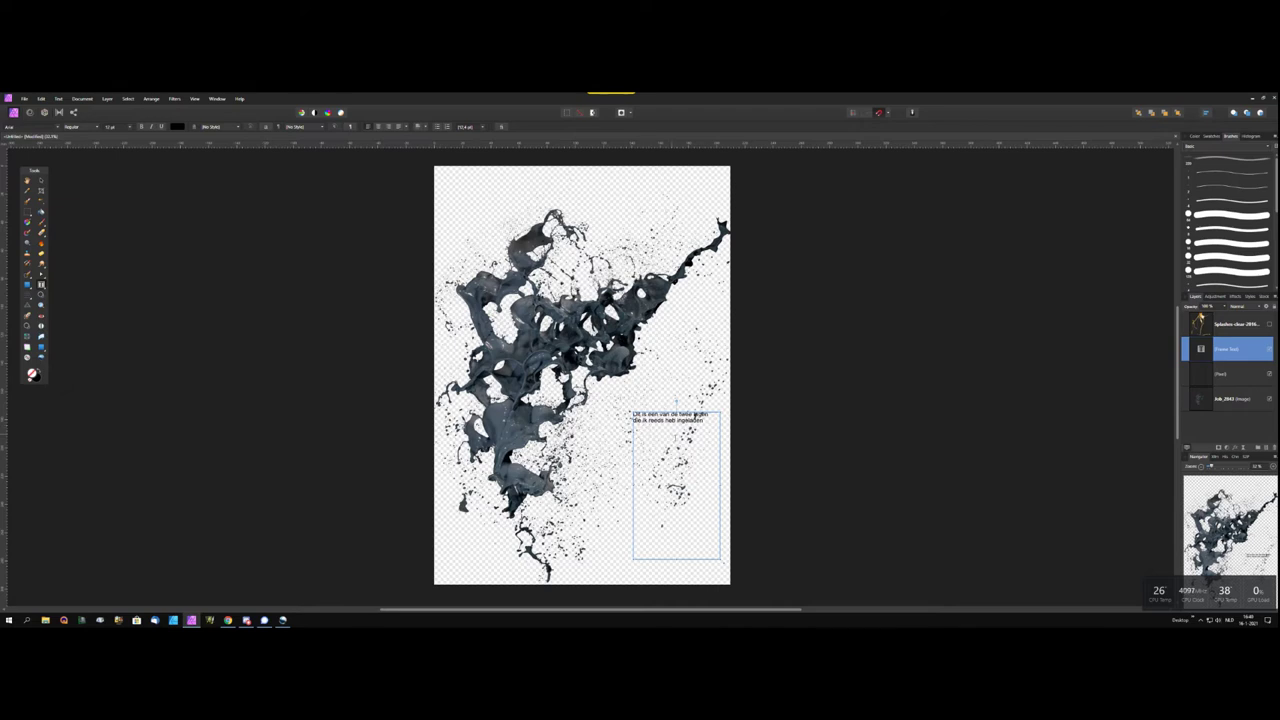
right_click(670, 420)
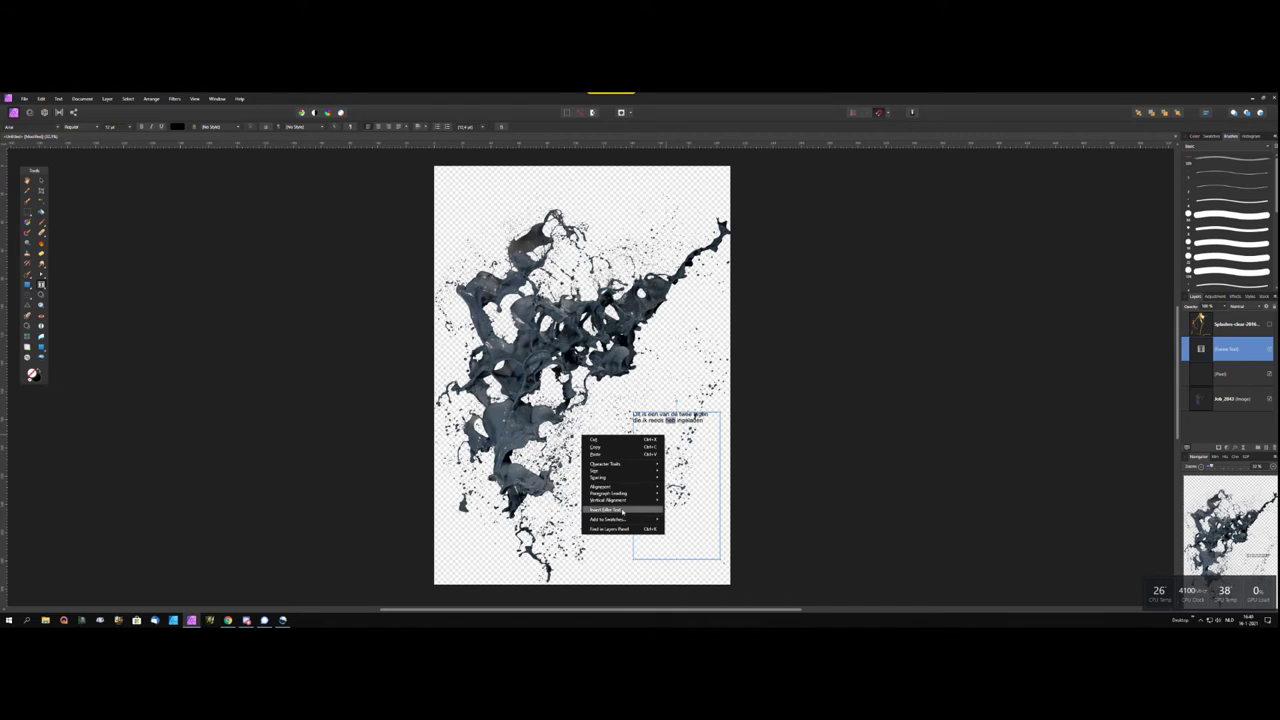
click(806, 420)
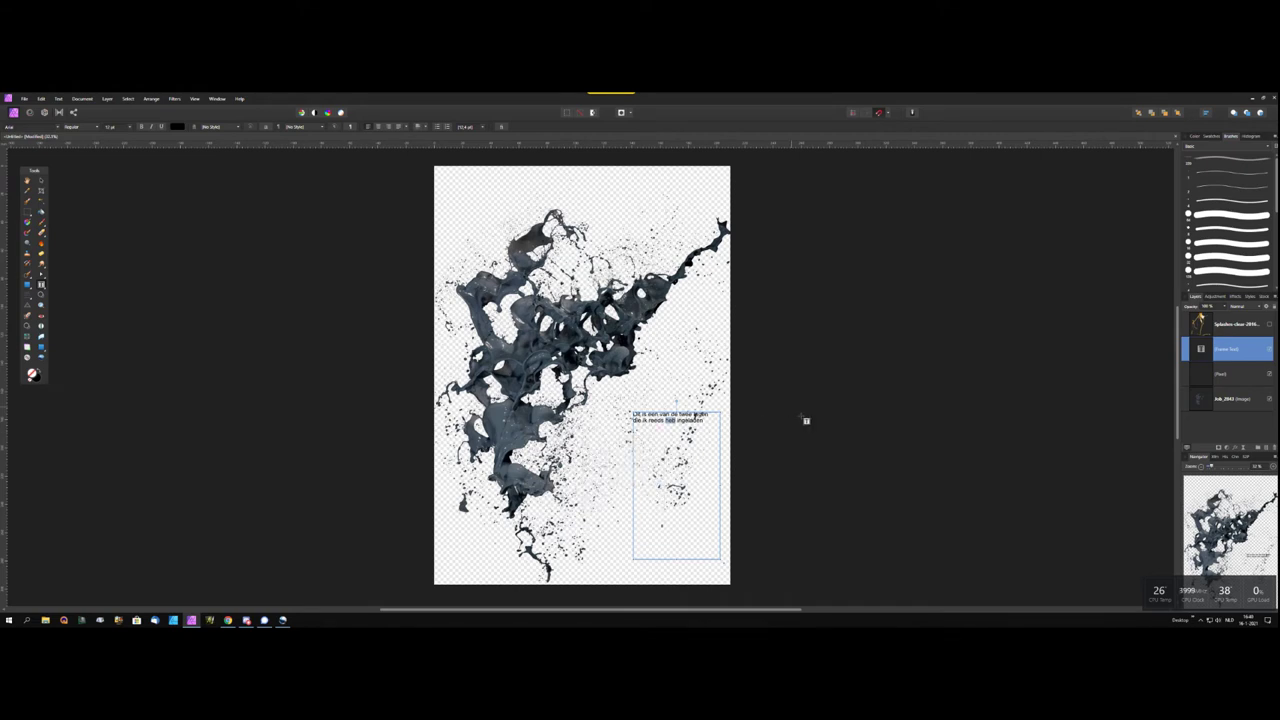
click(29, 284)
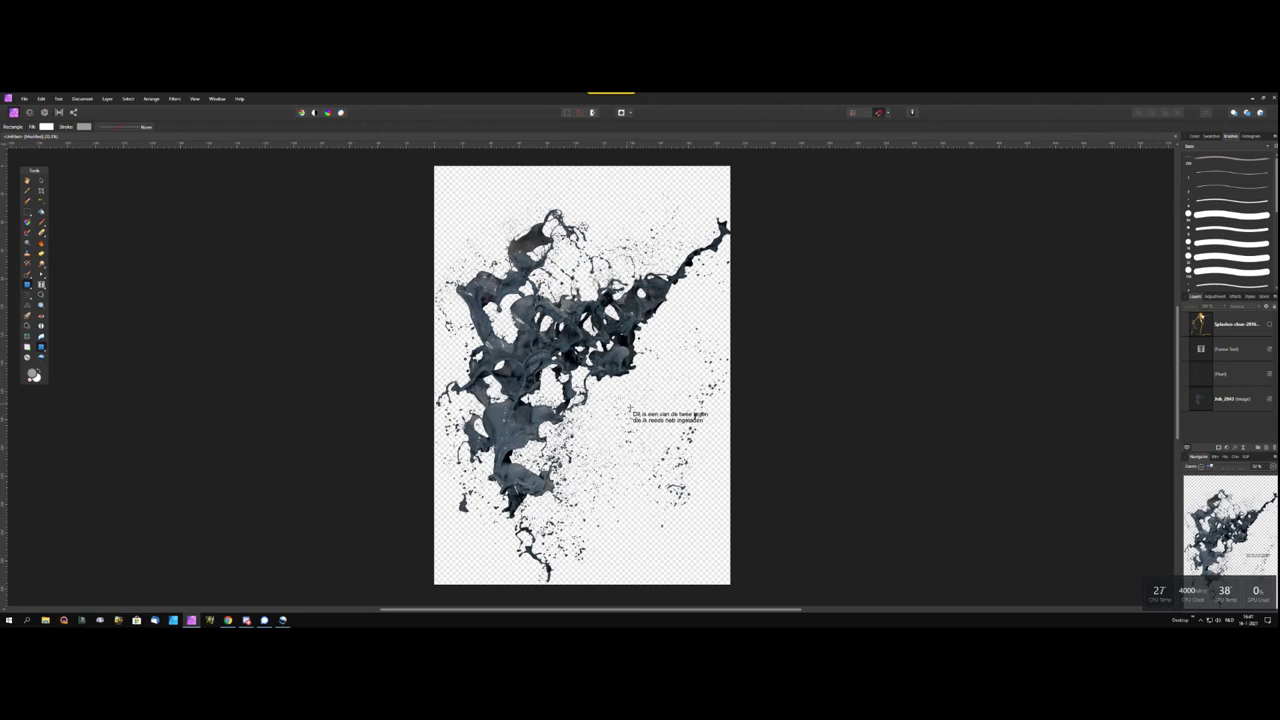
Draw a white rectangle behind the caption and move its layer below the text layer
drag(628, 406, 715, 490)
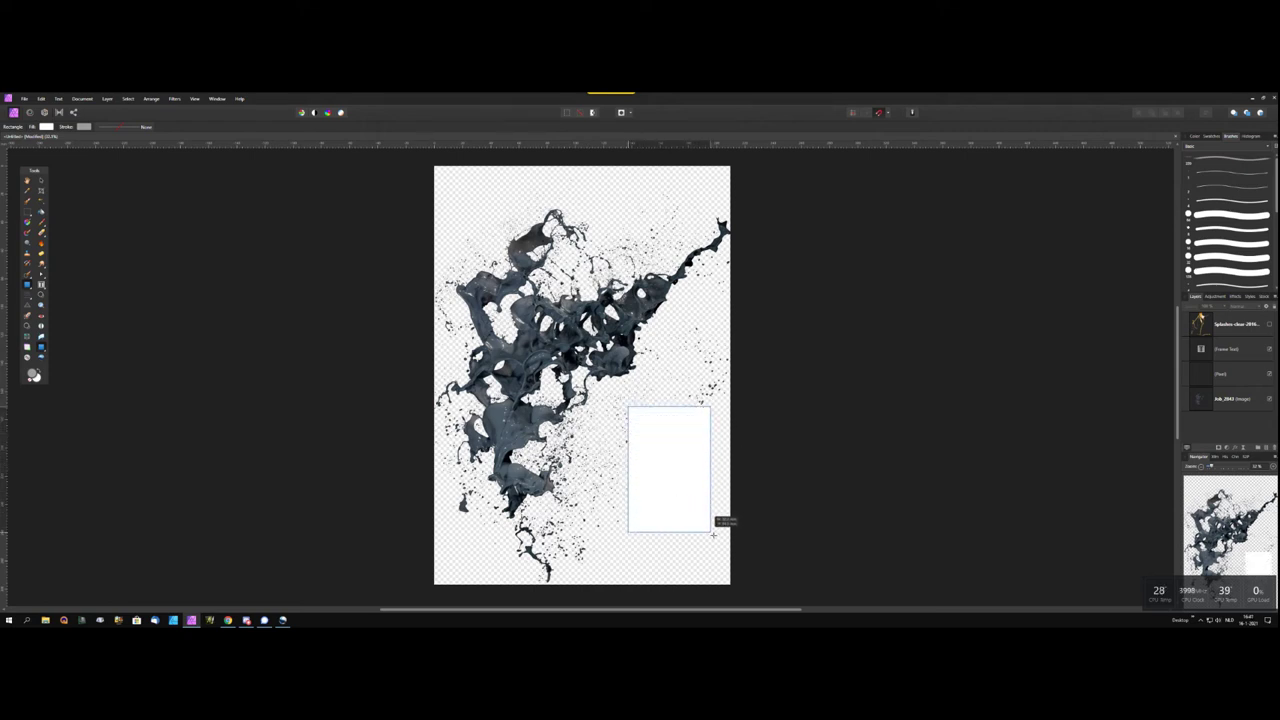
drag(715, 493, 711, 533)
drag(1222, 322, 1228, 380)
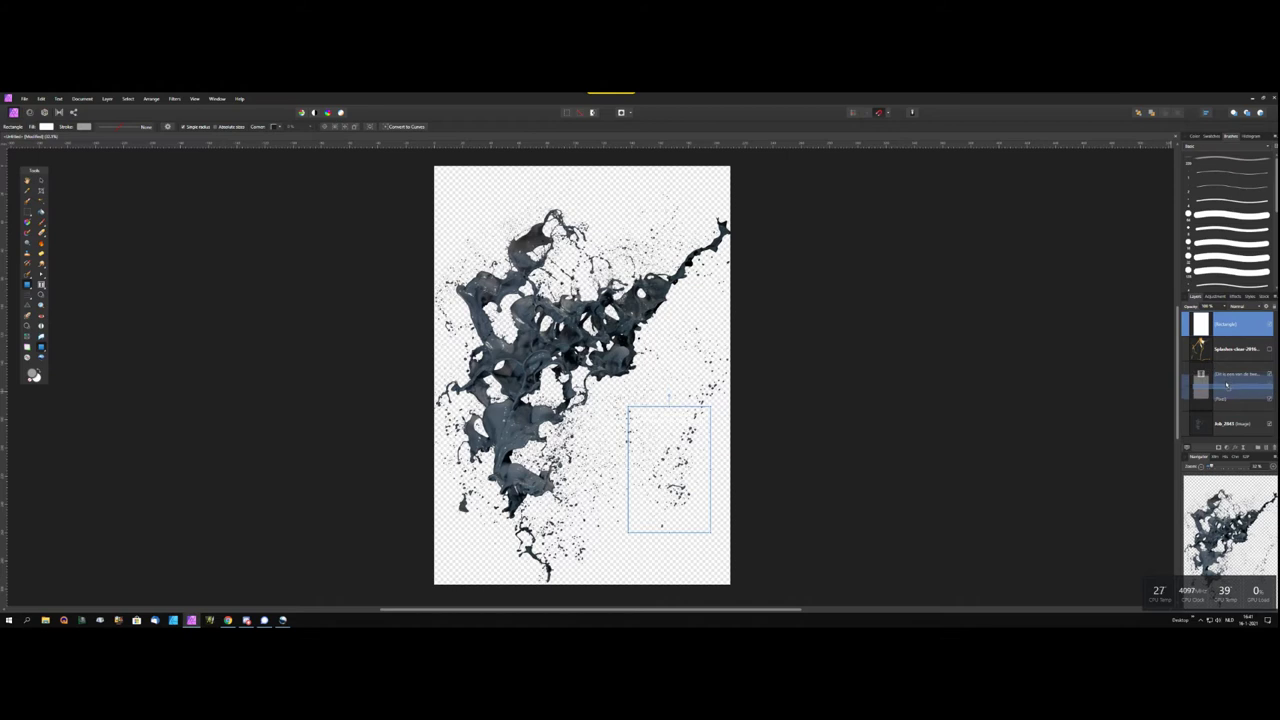
drag(1228, 380, 1226, 388)
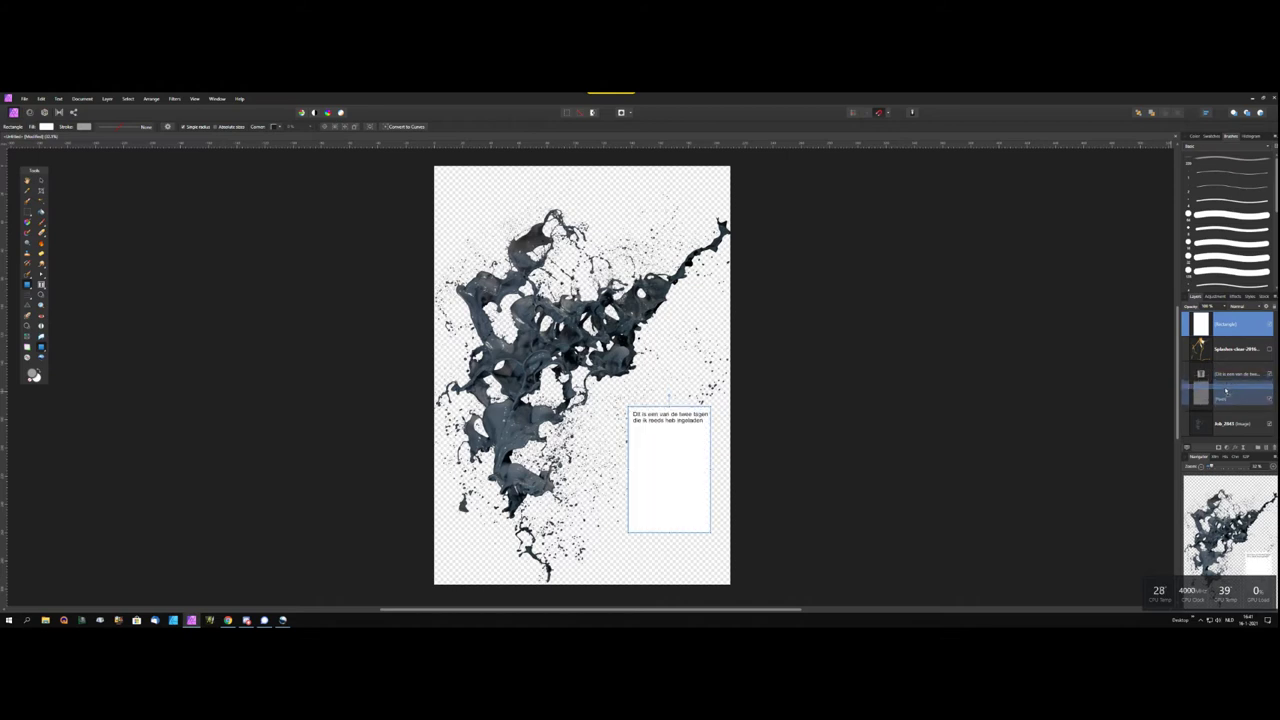
click(706, 424)
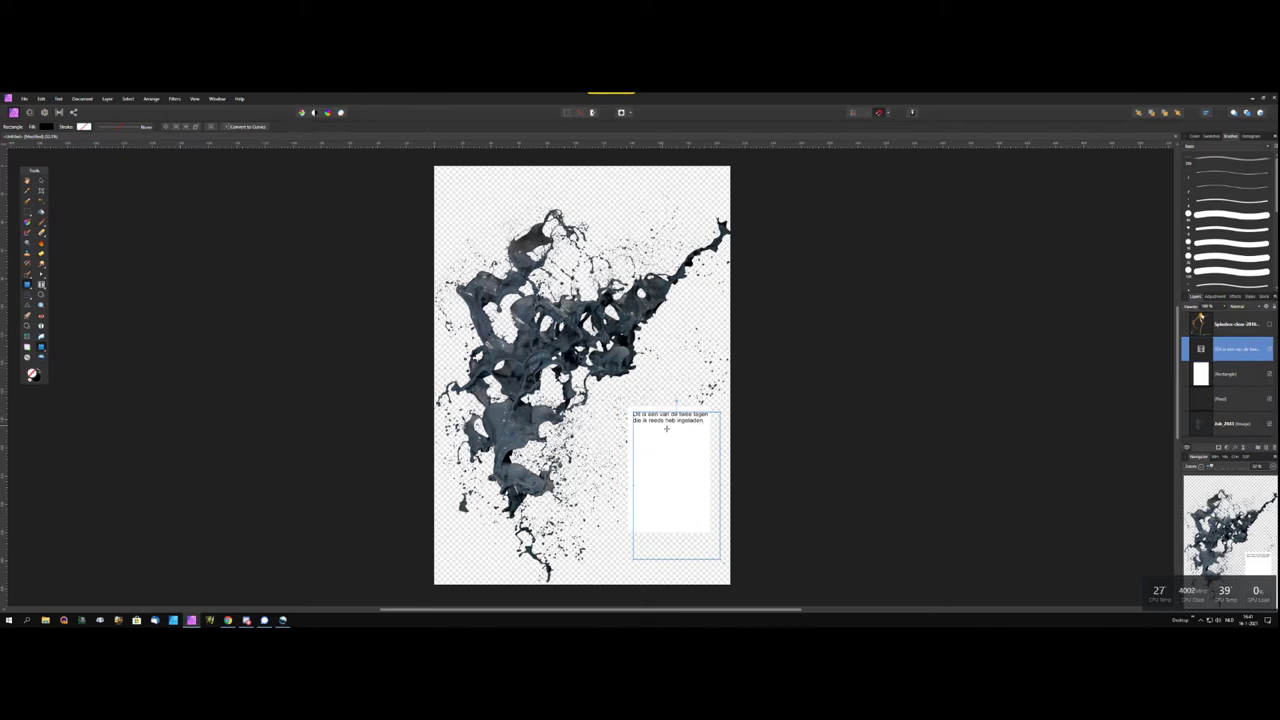
Add the sentence 'Dit is de basis waarmee ik een compositie ga maken' to the caption
click(42, 285)
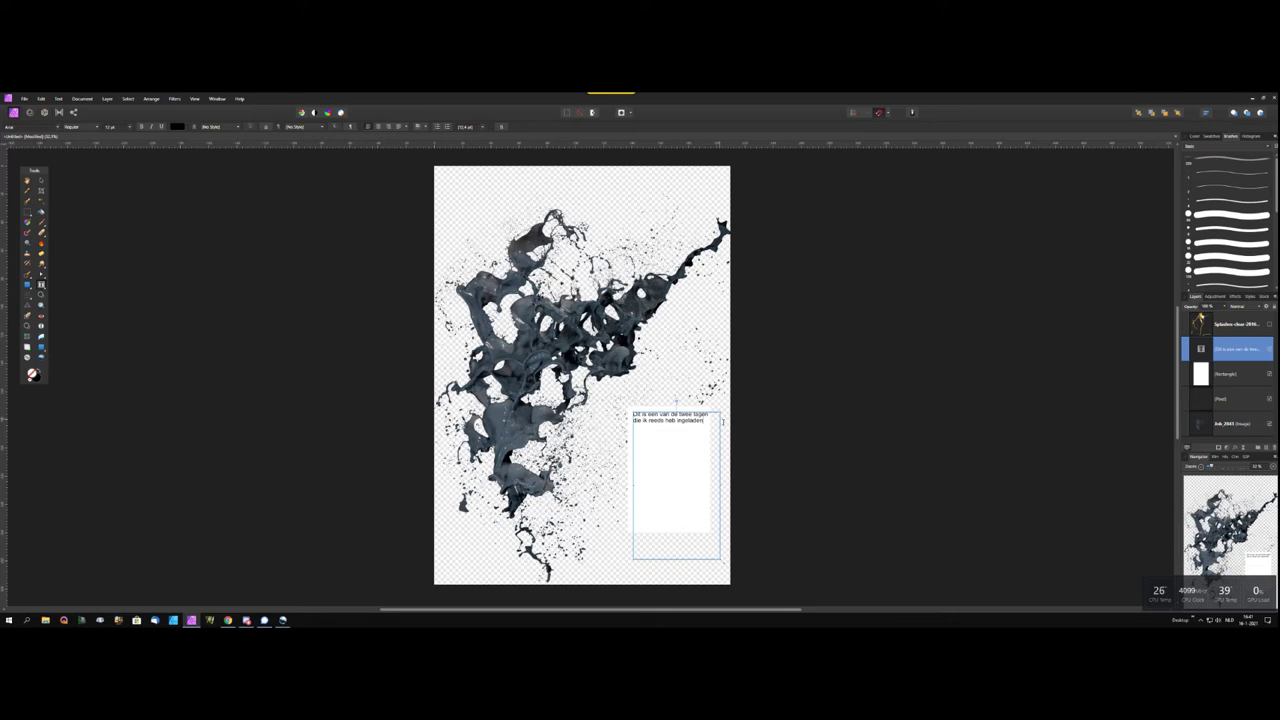
key(Escape)
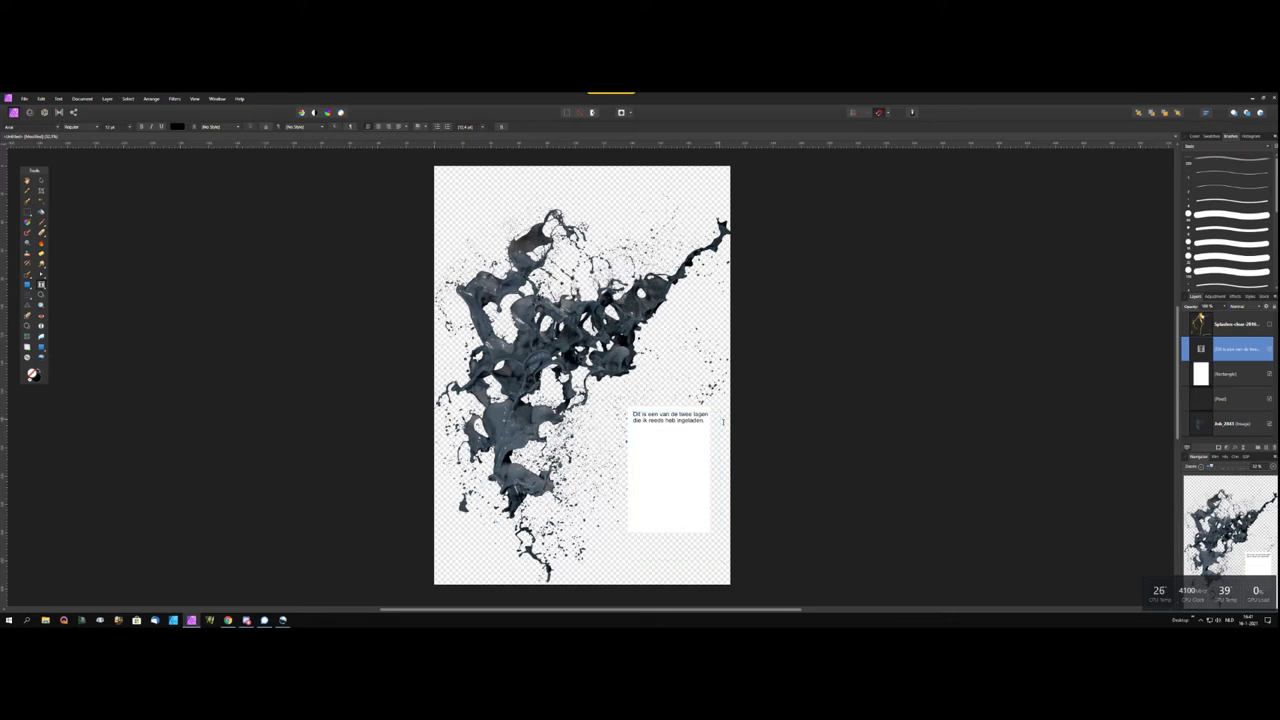
text(Ditis de basis)
text(waa)
text(rmee )
text(ik )
text(een co)
text(mpositie ga)
text(maken.)
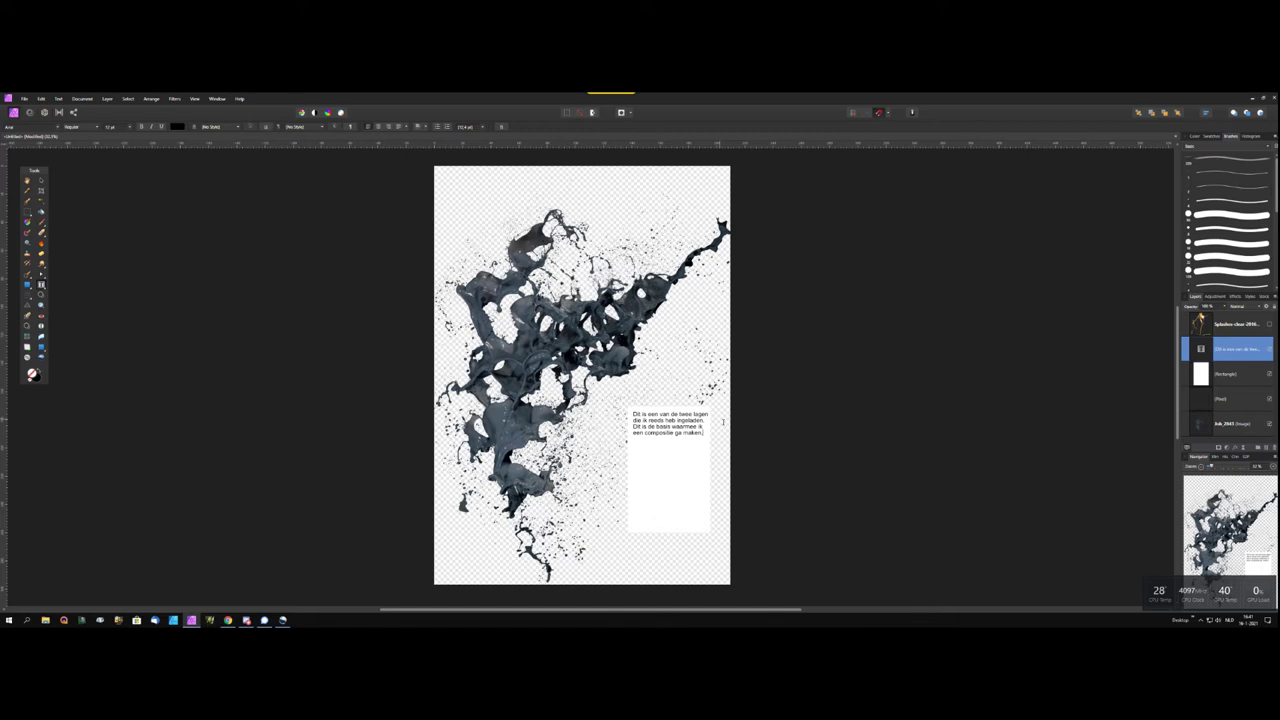
key(Escape)
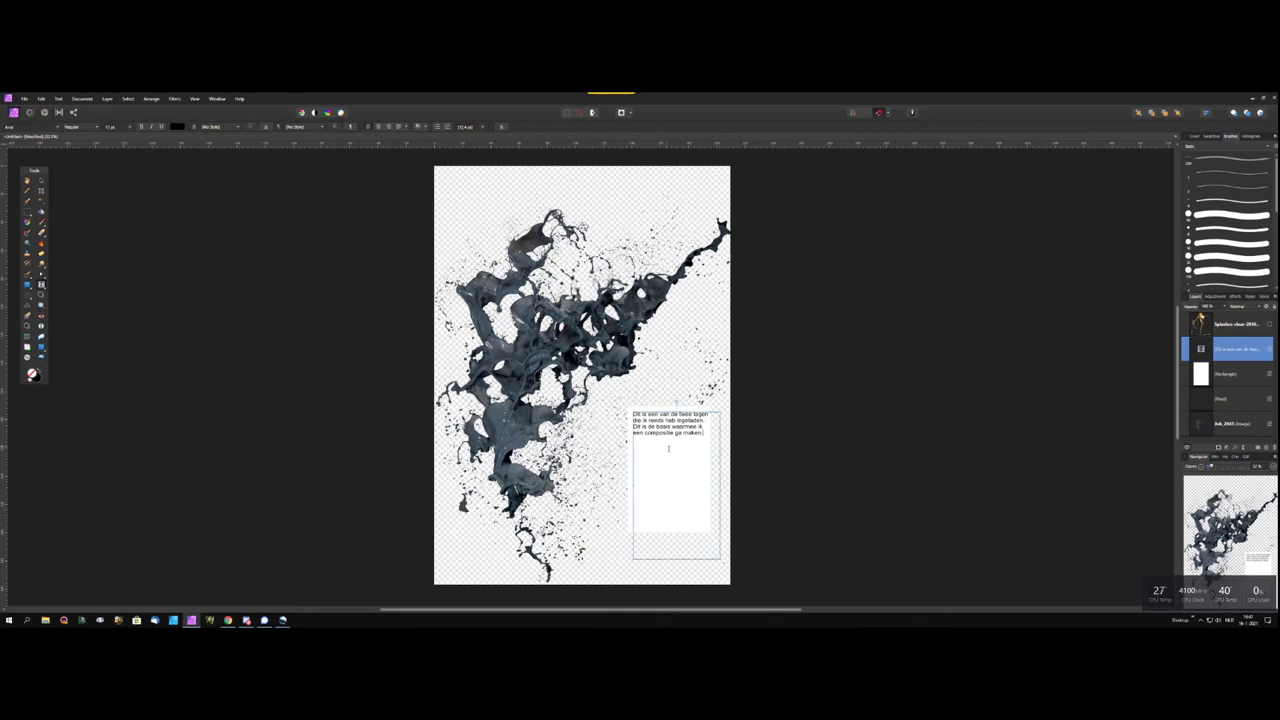
Hide the caption and white rectangle layers and show the golden splash layer
click(858, 365)
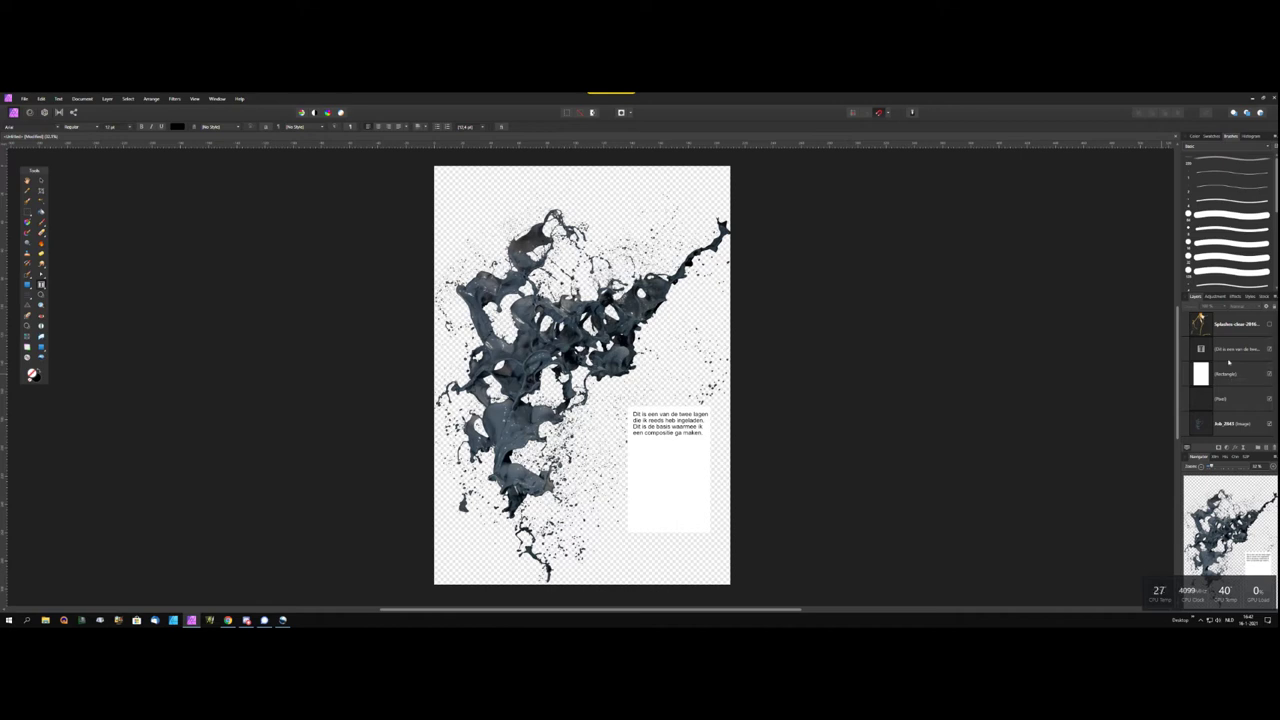
click(1233, 378)
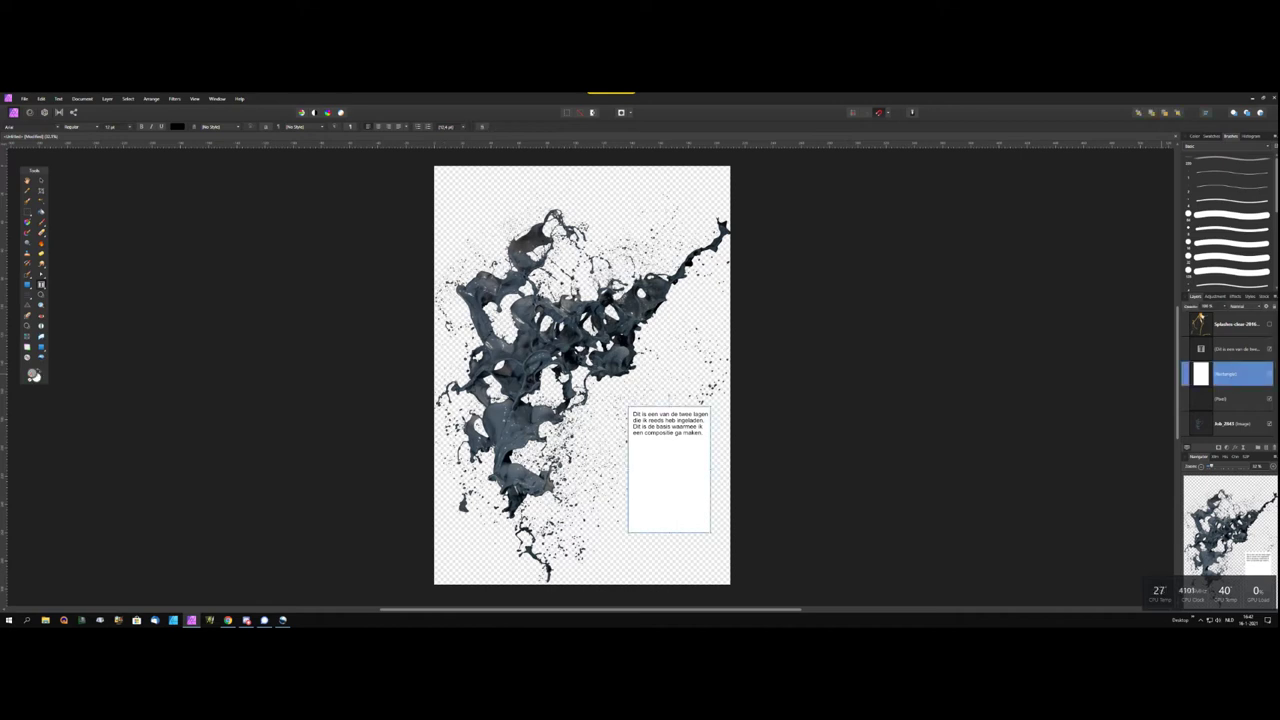
click(1269, 349)
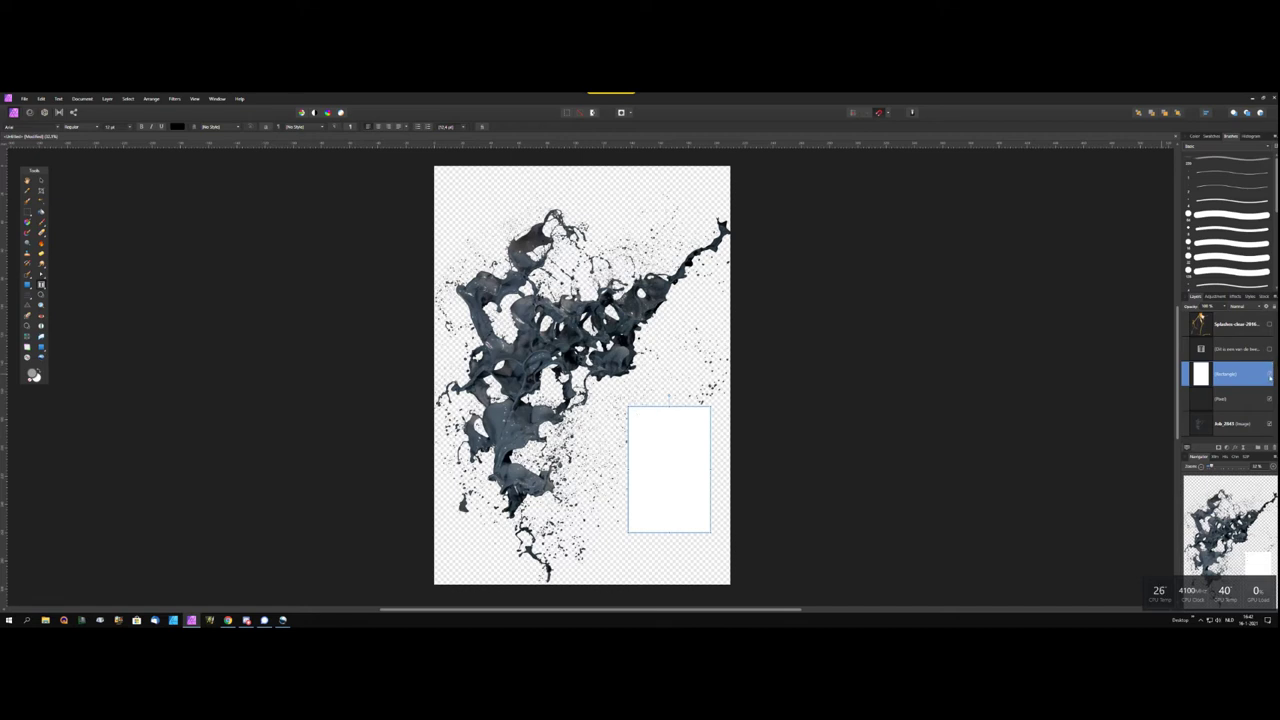
click(1269, 374)
click(1096, 386)
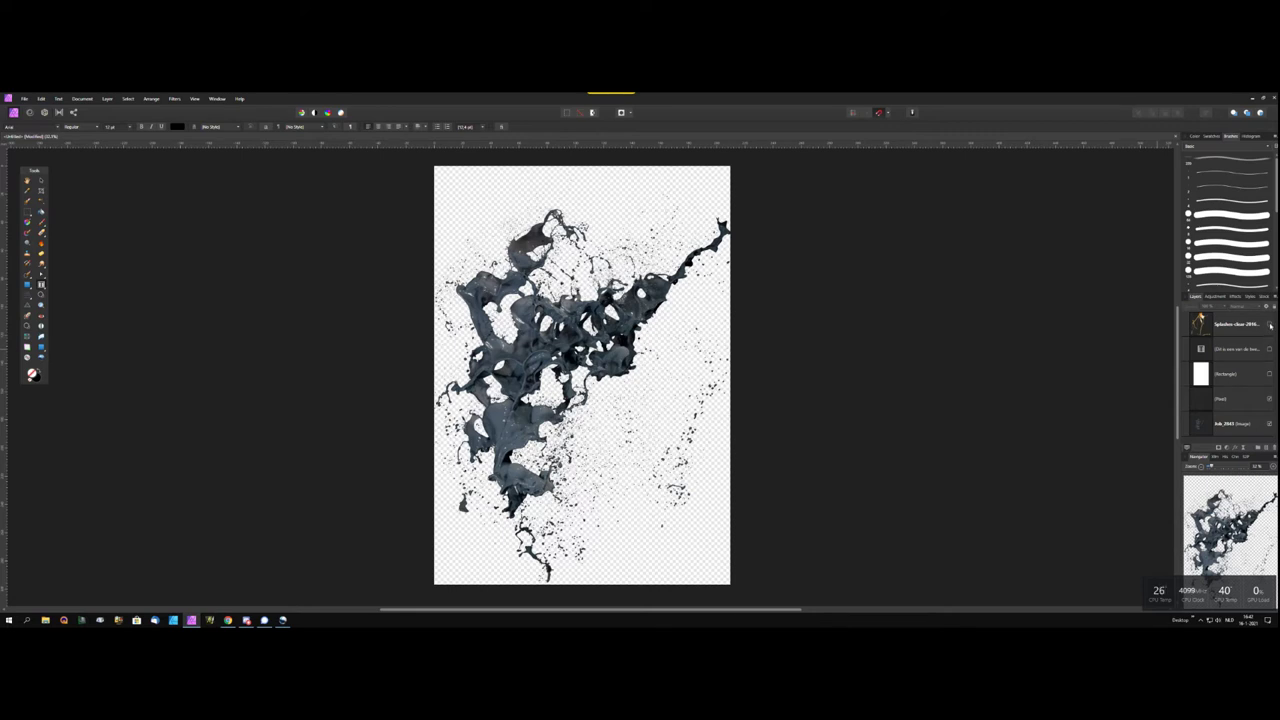
click(1268, 323)
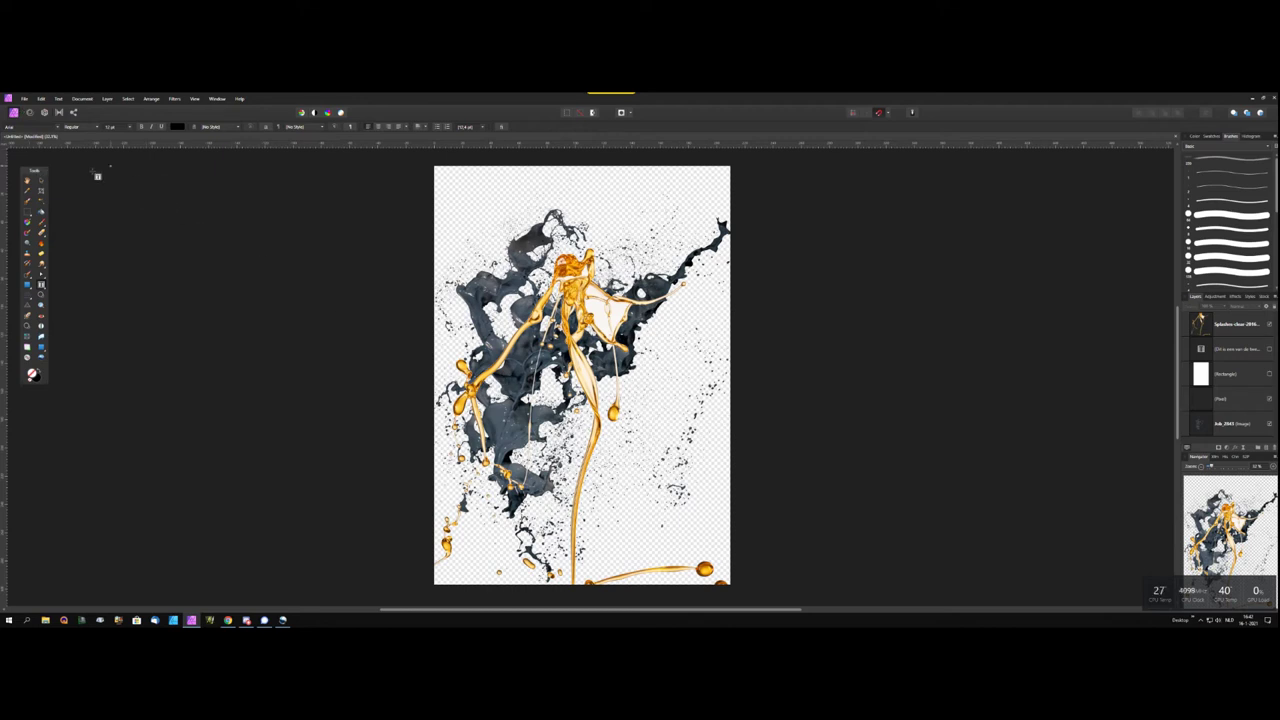
Experiment with skewing the golden splash, then restore its original shape
click(28, 183)
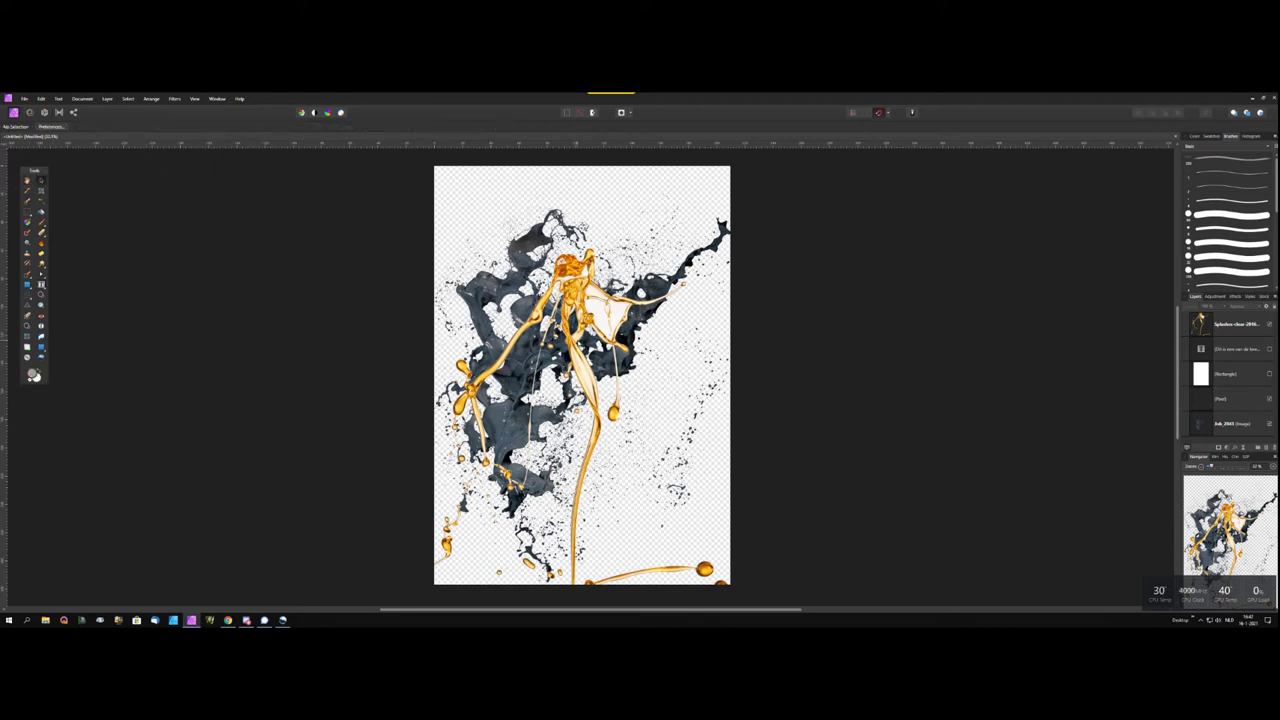
drag(577, 343, 575, 345)
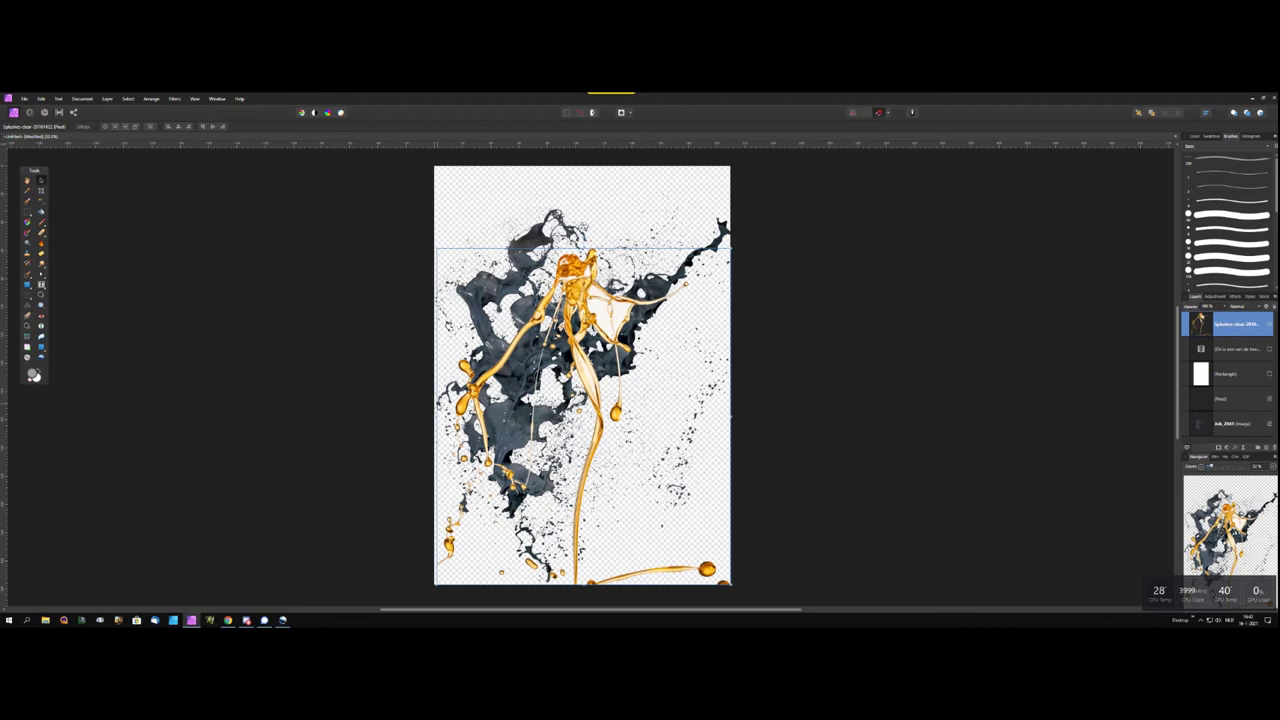
drag(440, 407, 443, 410)
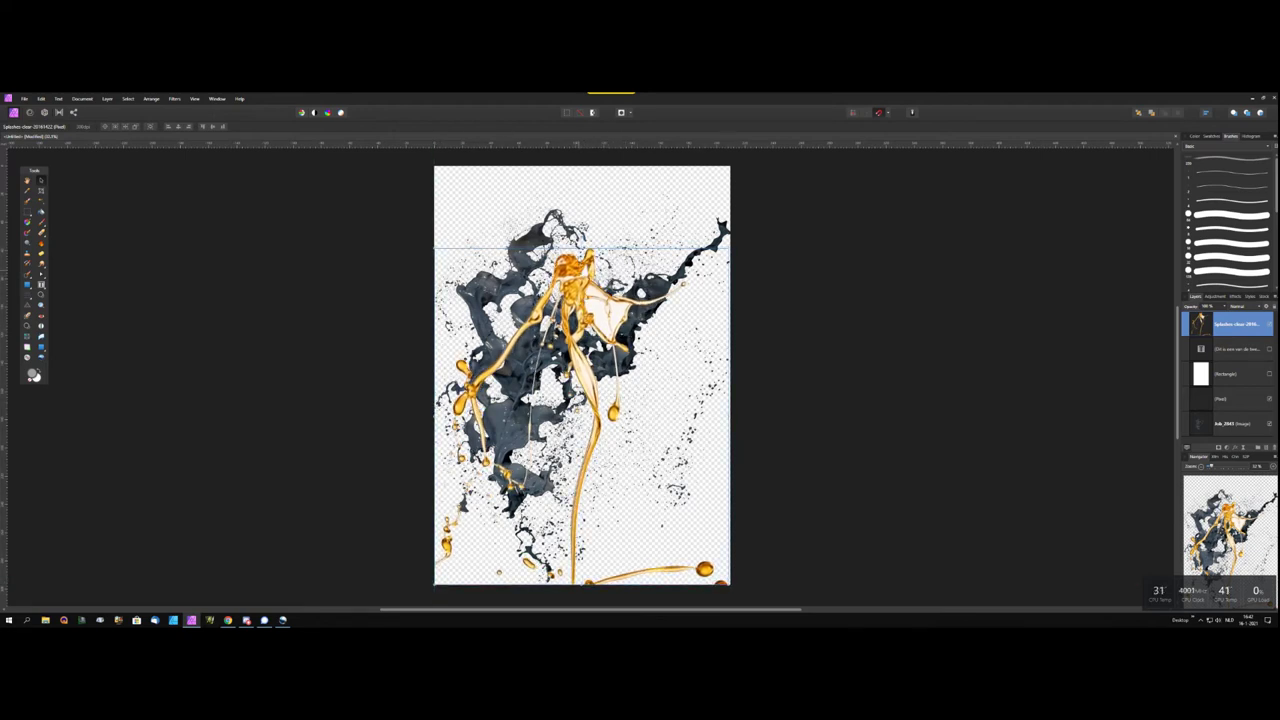
drag(730, 248, 790, 248)
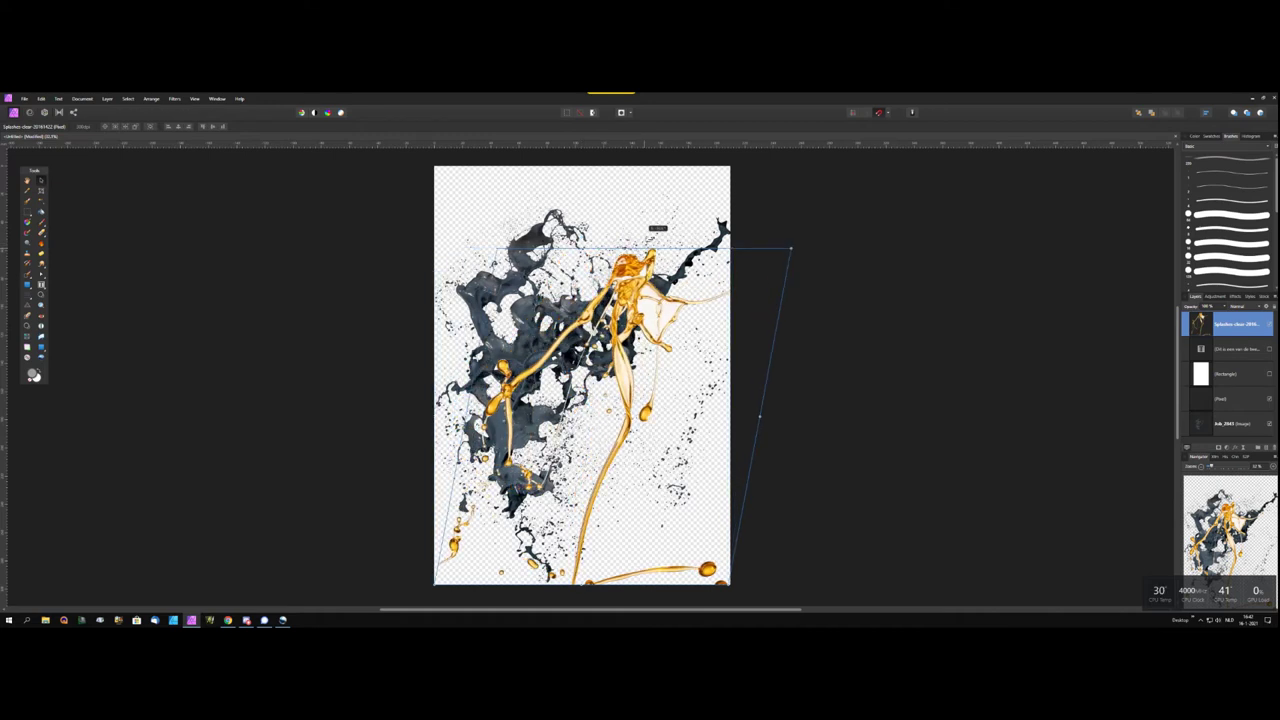
mouse_move(642, 248)
mouse_down()
mouse_move(487, 248)
mouse_move(596, 230)
mouse_up()
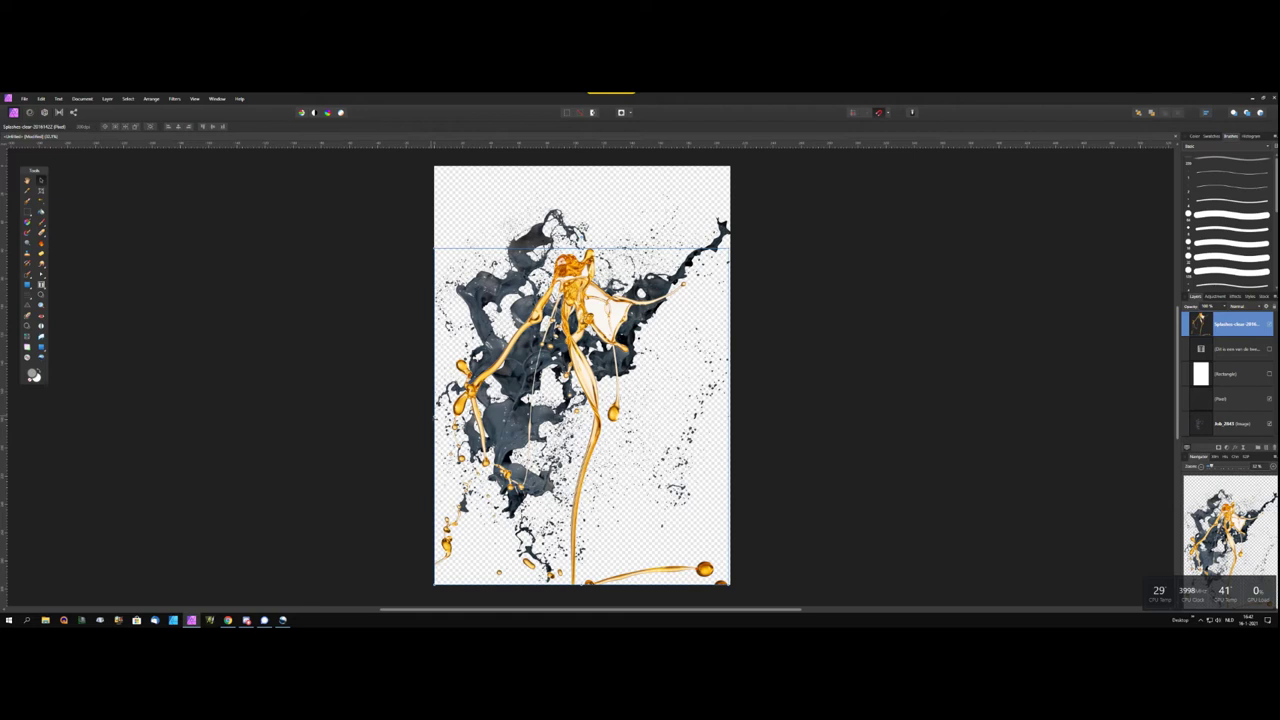
mouse_move(436, 408)
mouse_down()
mouse_move(437, 326)
mouse_move(443, 408)
mouse_up()
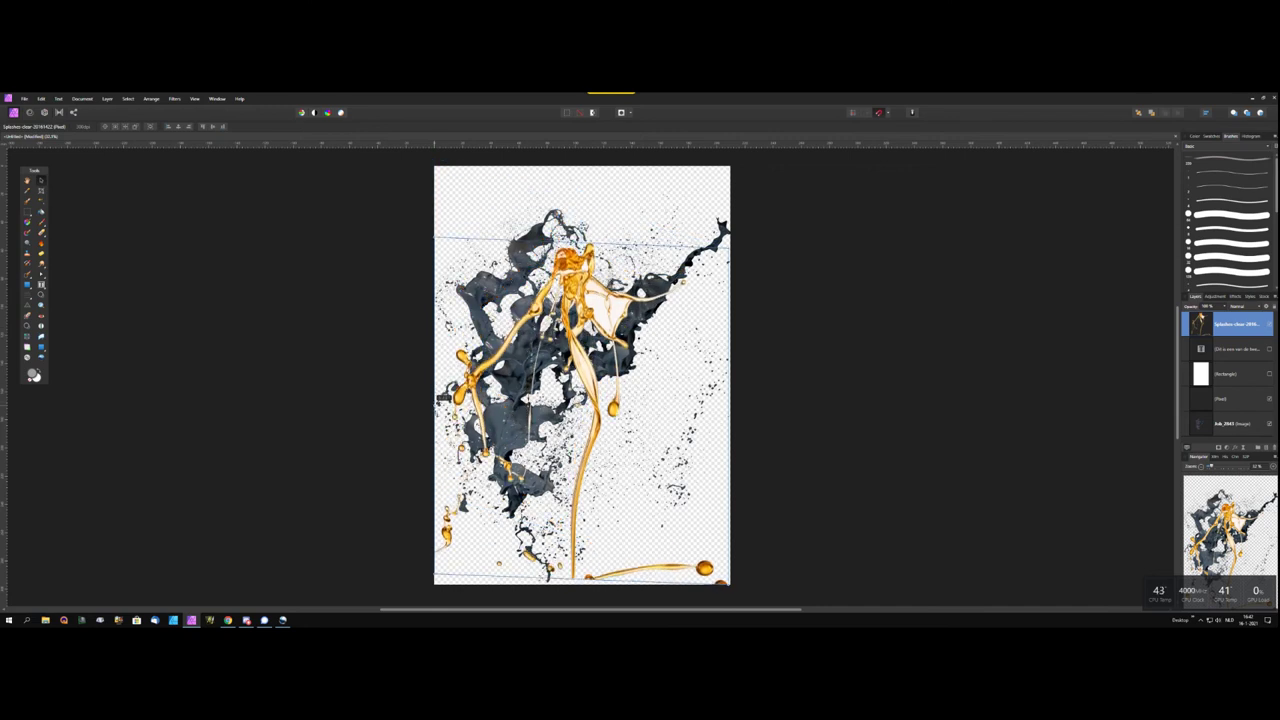
drag(443, 408, 442, 410)
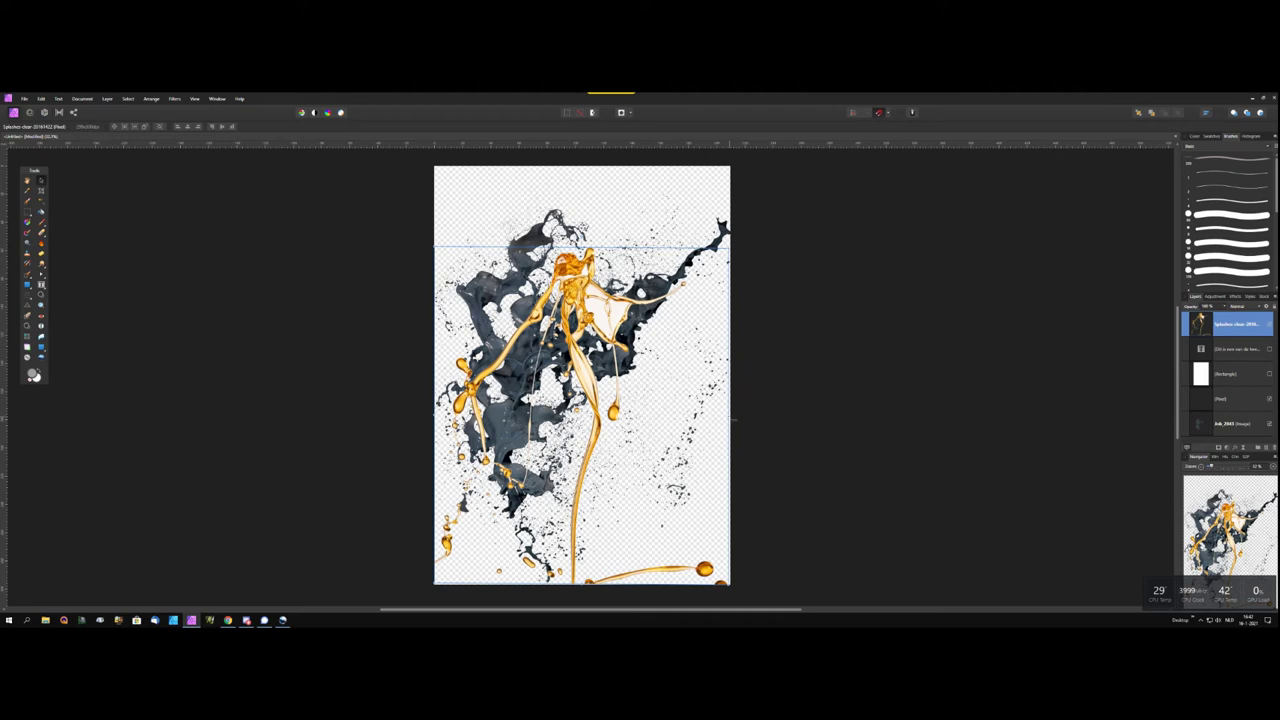
click(782, 390)
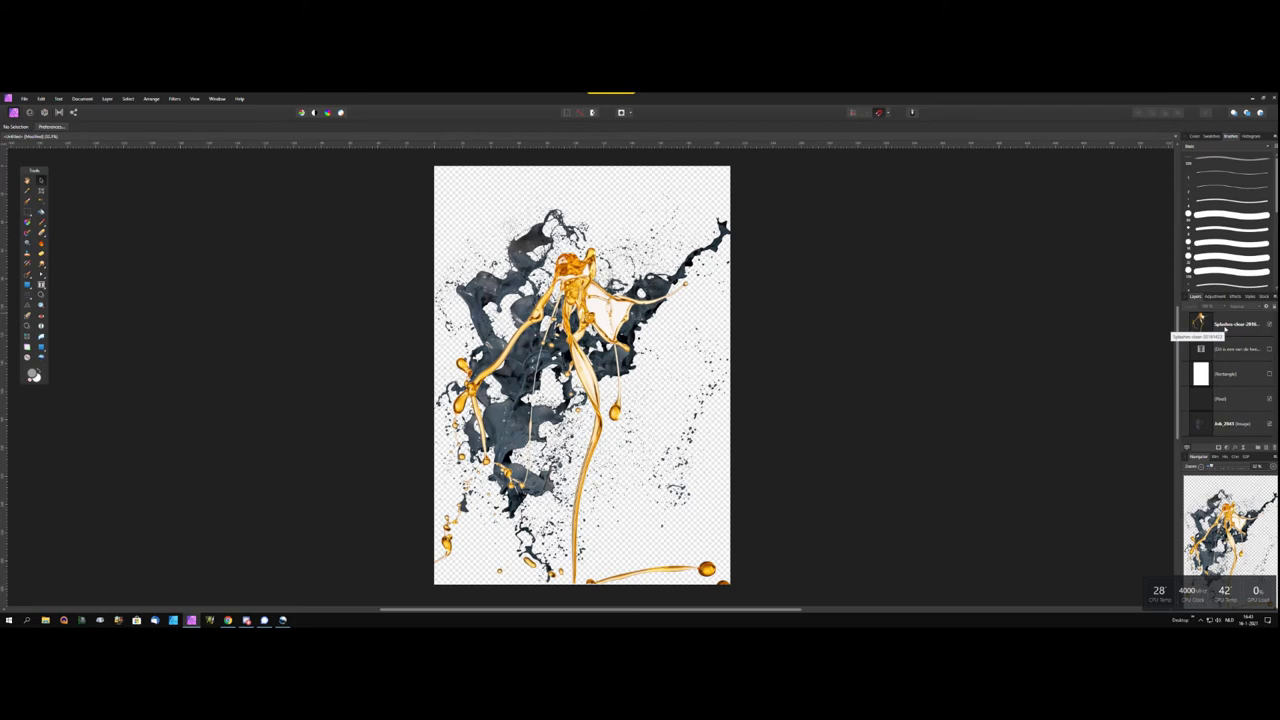
Try moving the Splashes layer below and into the Ink layer
mouse_move(1242, 400)
mouse_down()
mouse_move(1274, 455)
mouse_move(1245, 402)
mouse_move(1268, 434)
mouse_up()
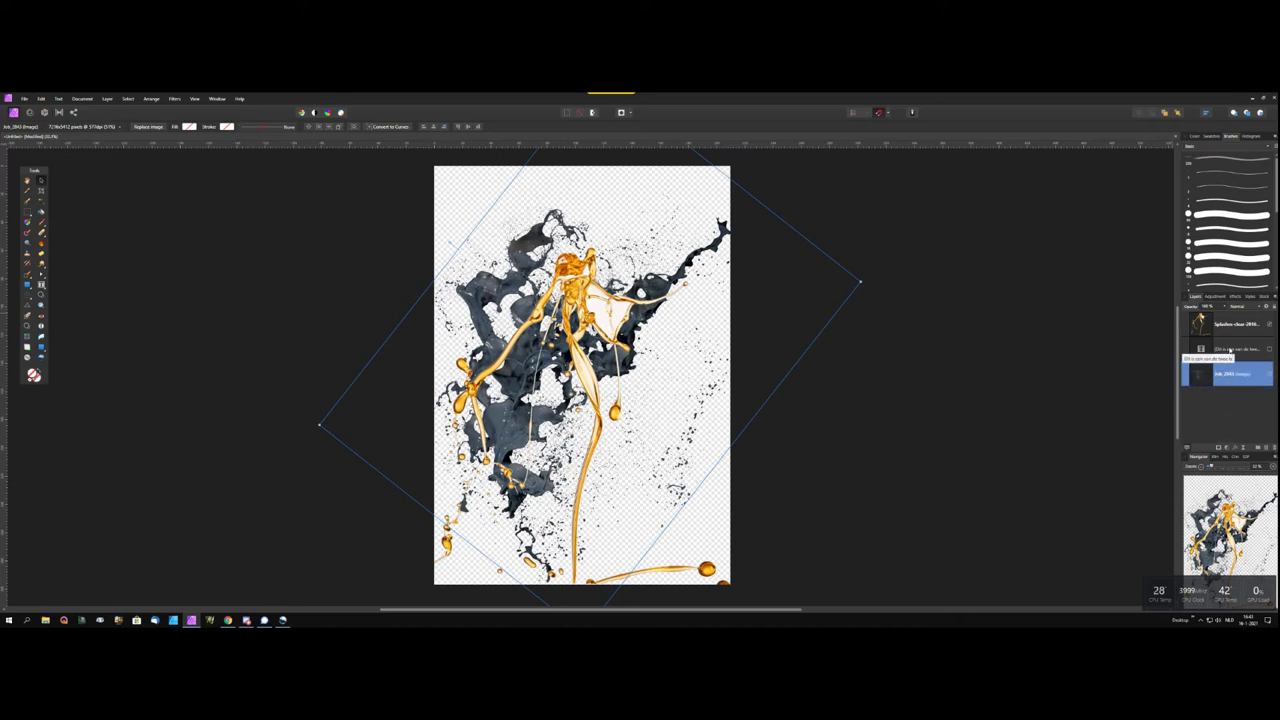
drag(1233, 350, 1273, 447)
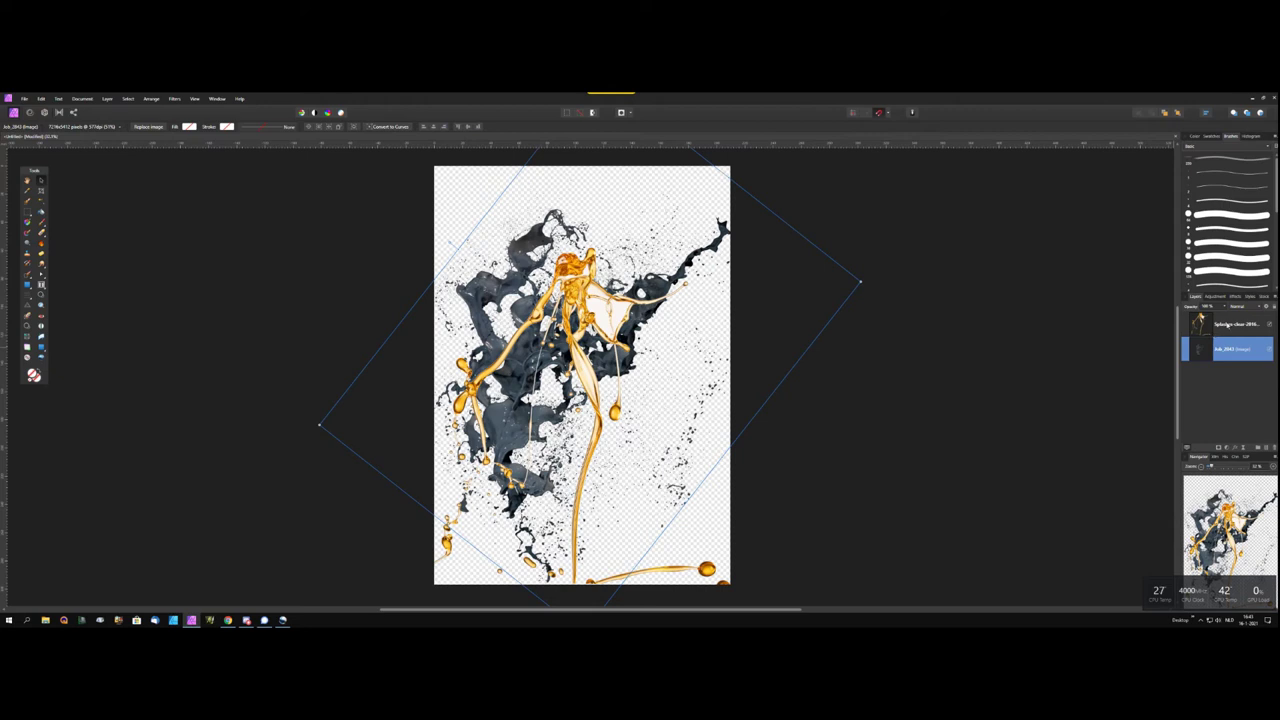
click(1215, 325)
drag(1215, 325, 1230, 365)
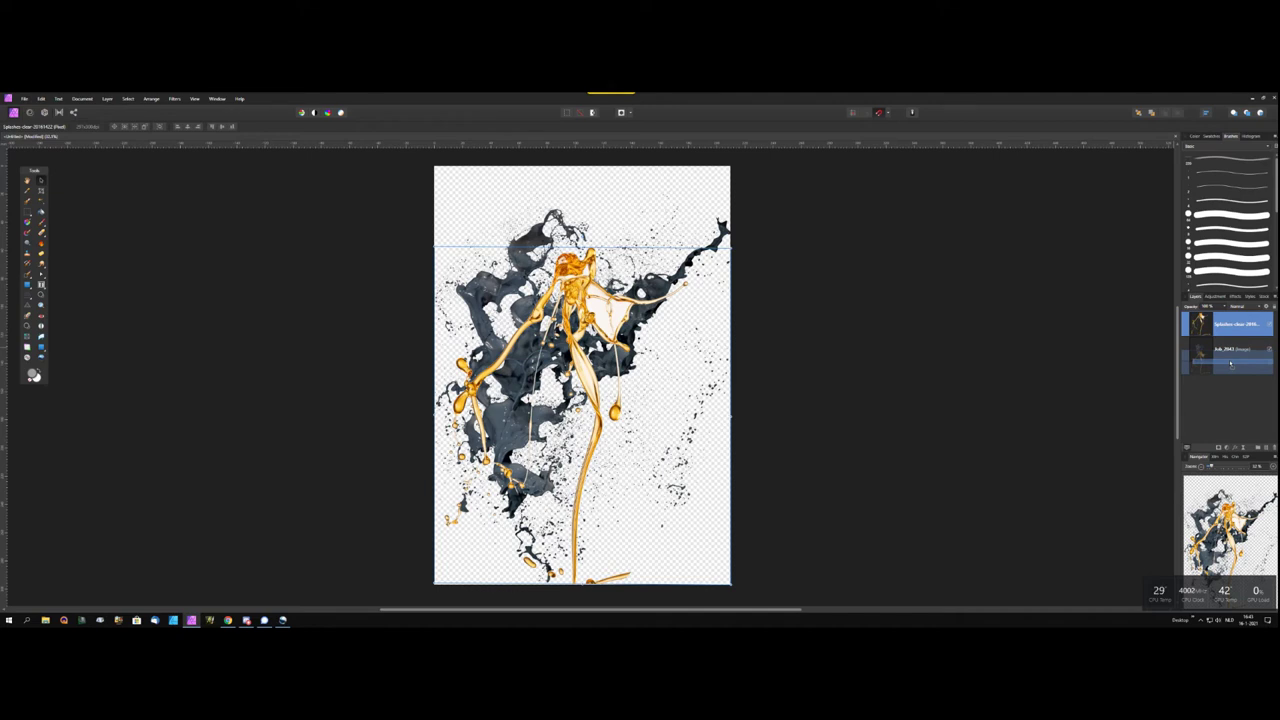
drag(1230, 365, 1230, 362)
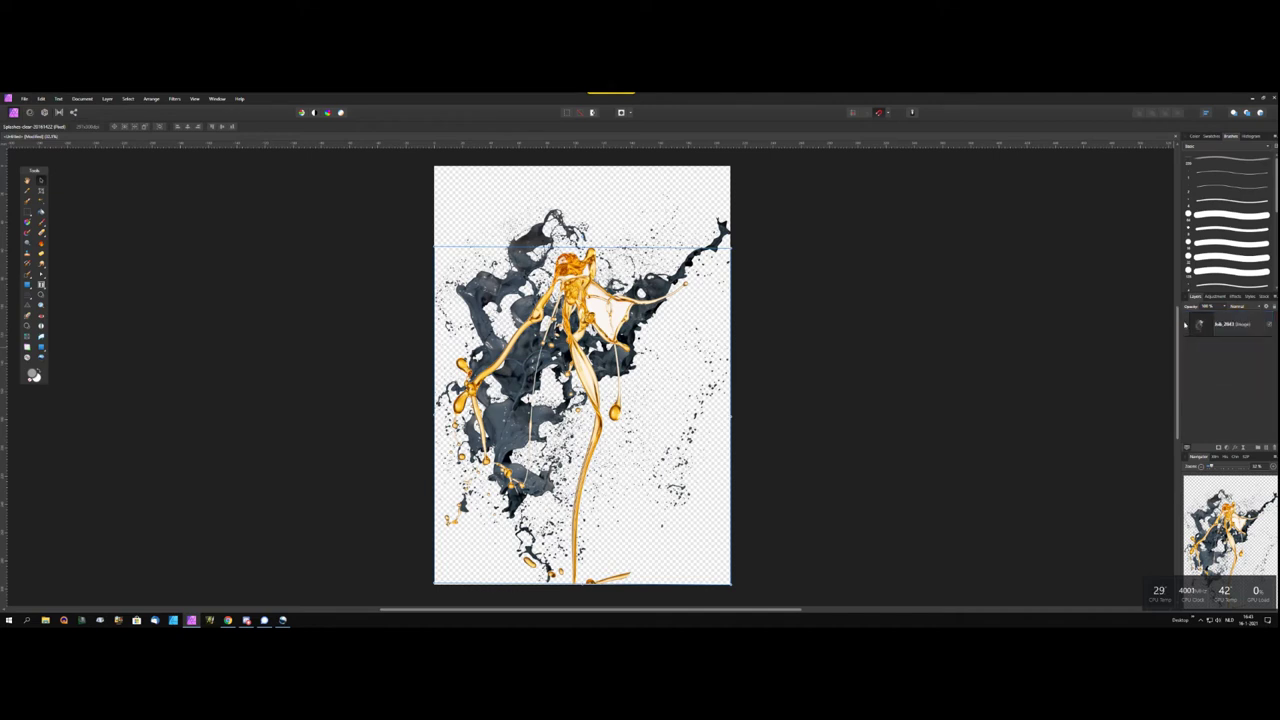
Undo clipping the gold inside the ink and place the Ink layer above Splashes, selected
click(1185, 324)
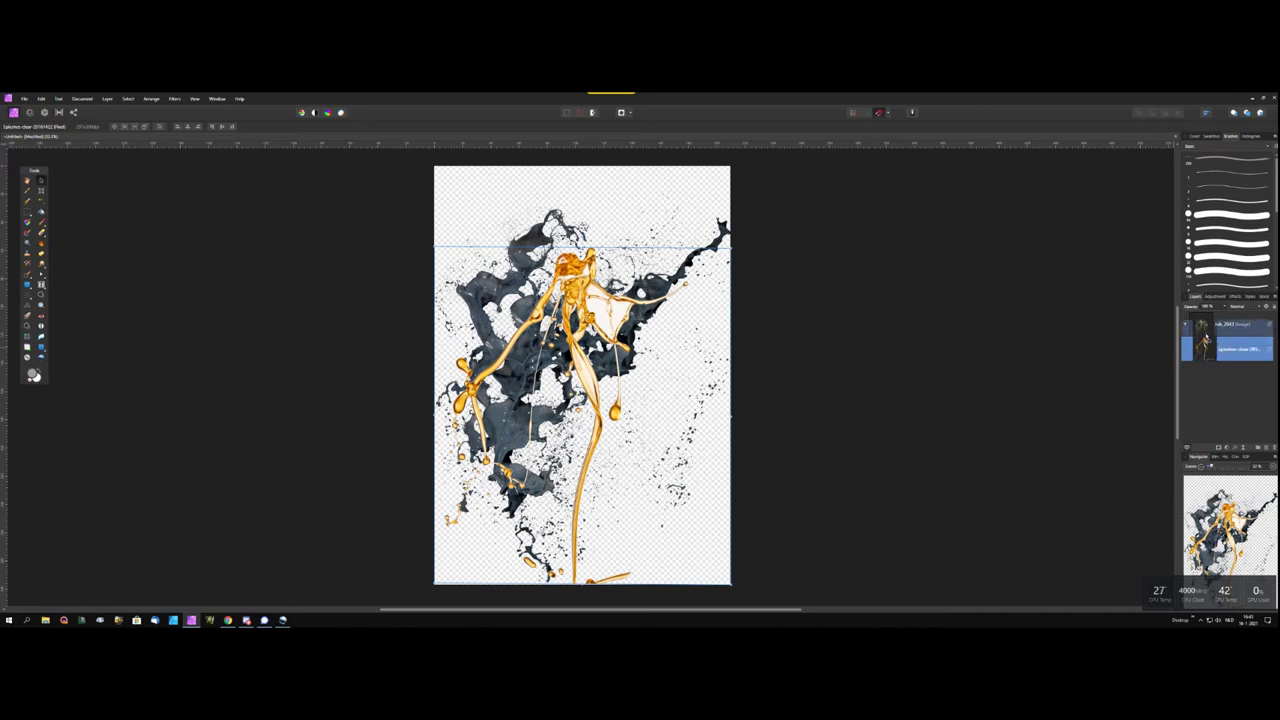
drag(1203, 347, 1197, 322)
key(ctrl+z)
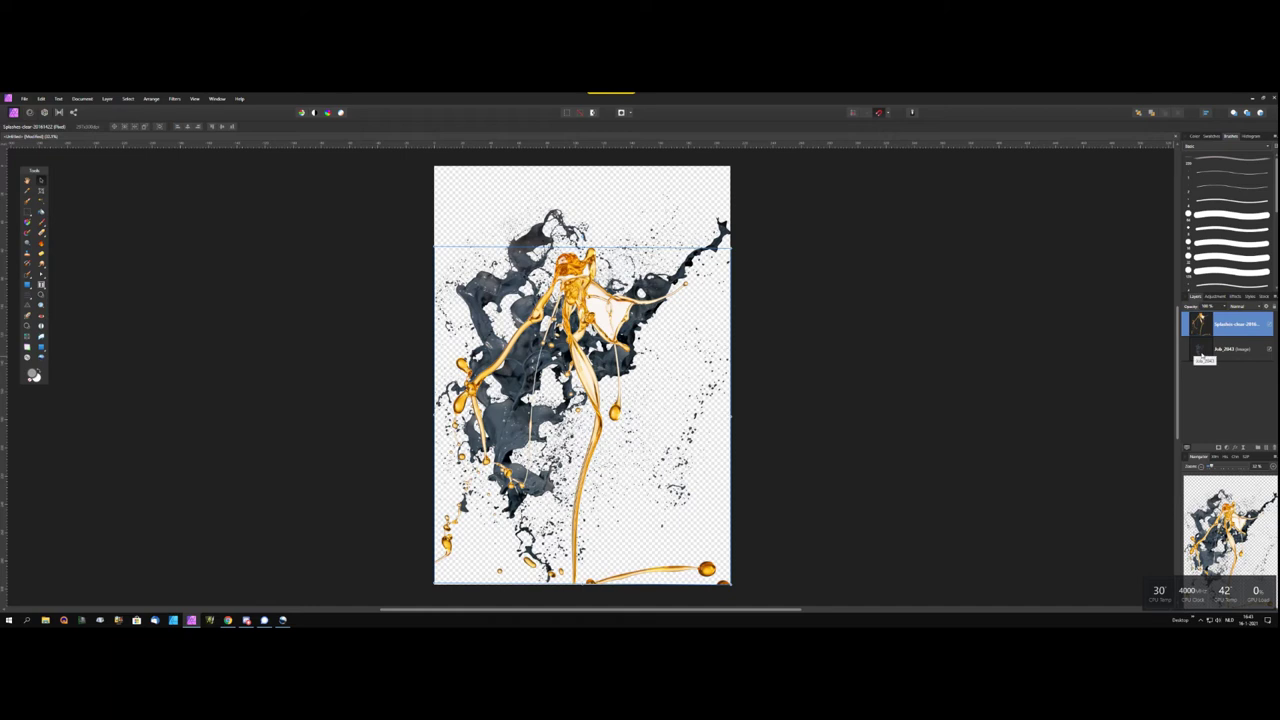
drag(1202, 344, 1216, 378)
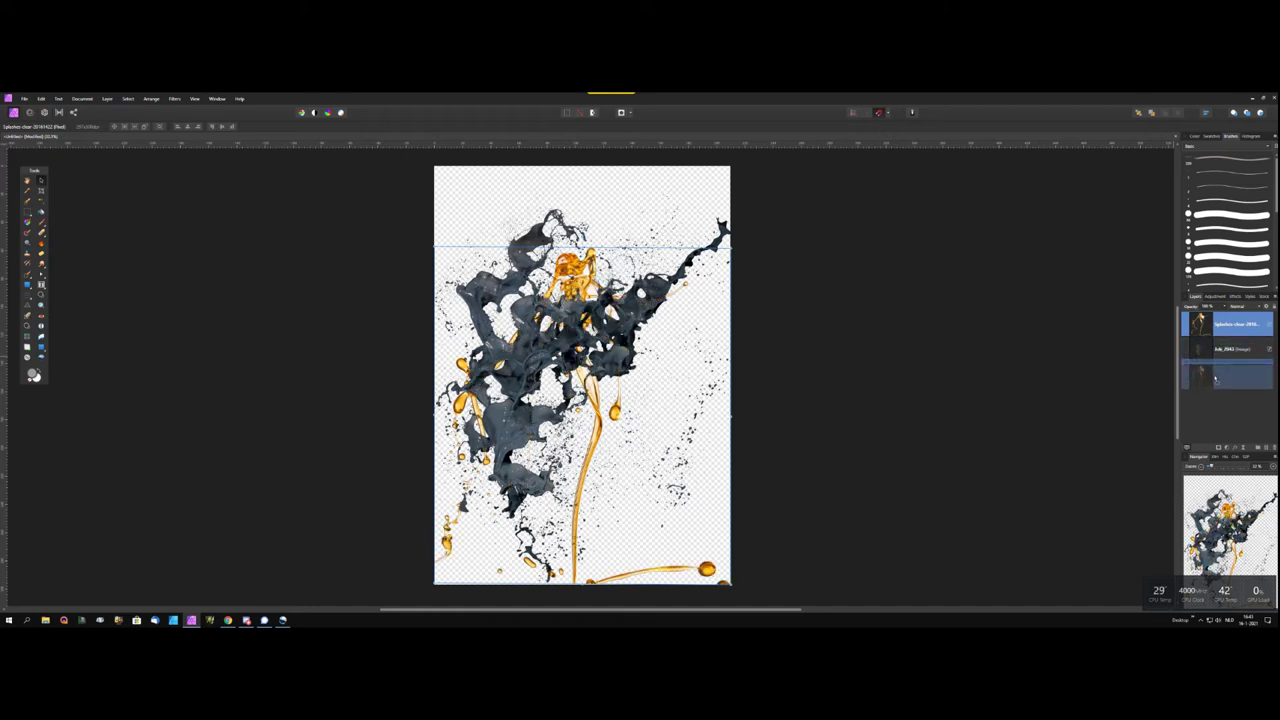
drag(1214, 378, 1214, 378)
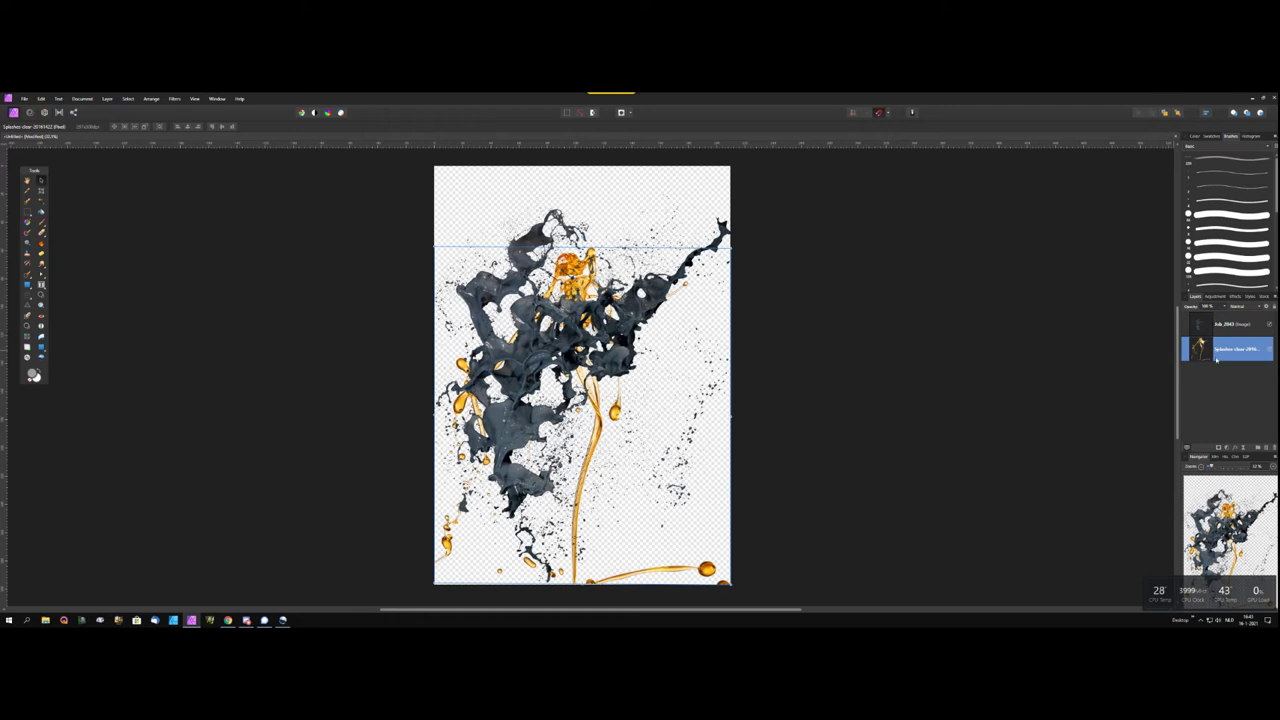
click(1200, 334)
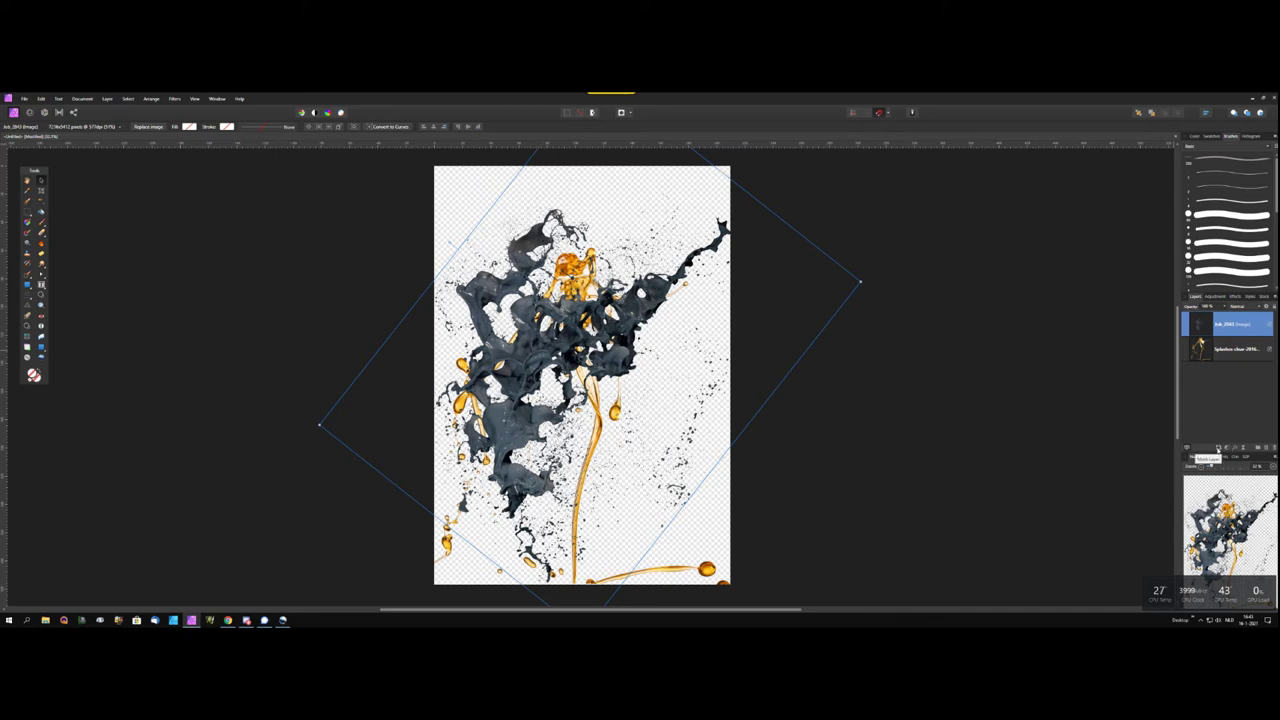
Add a white mask to the Ink layer and set up the Paint Brush with pure black
click(1218, 448)
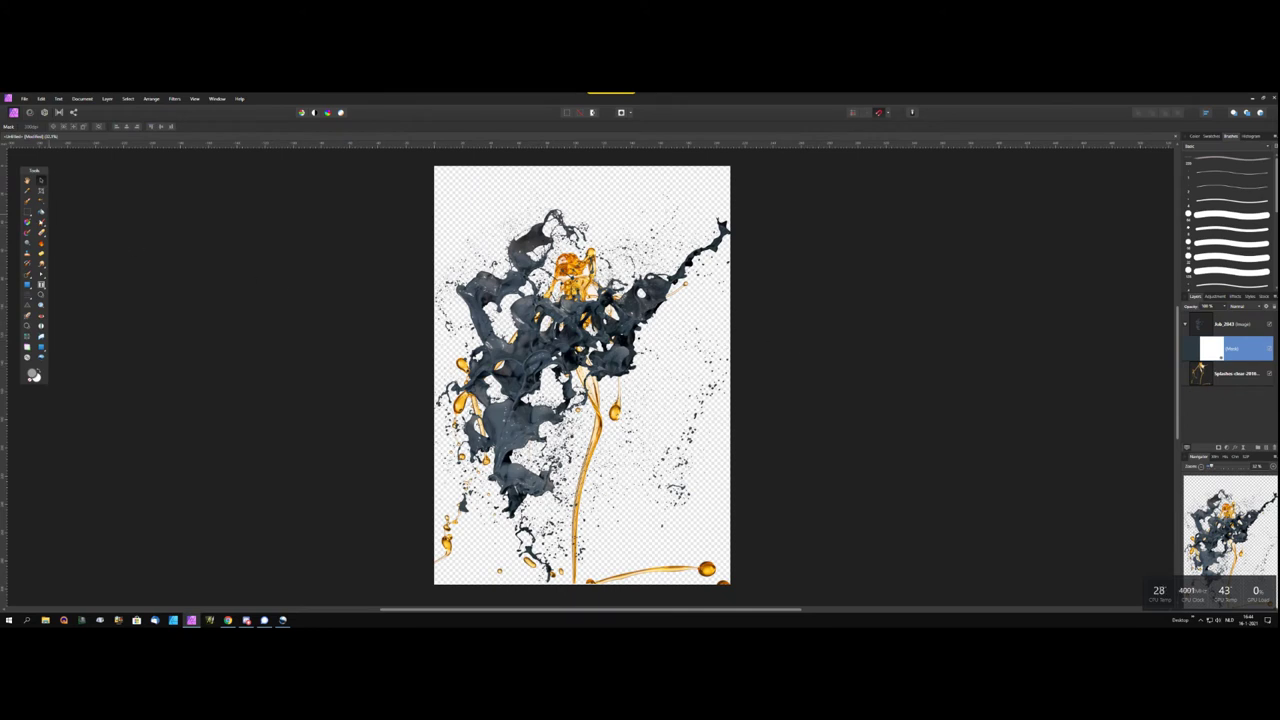
click(41, 222)
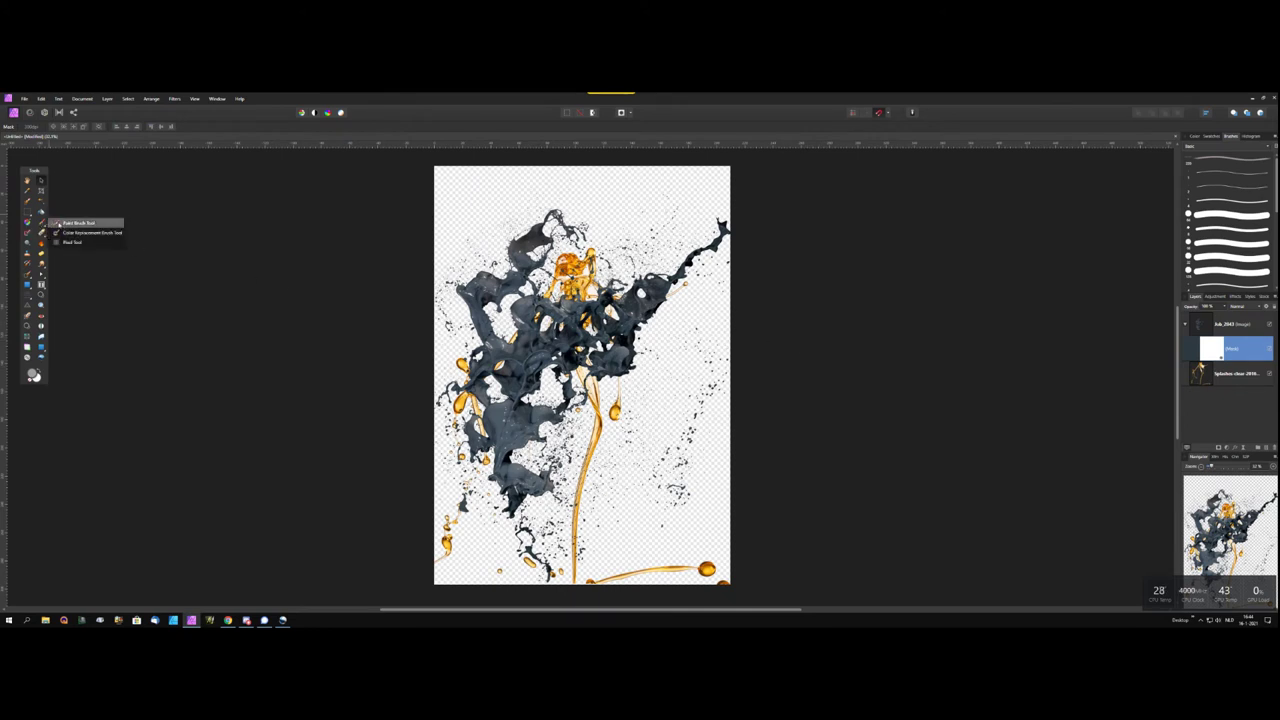
click(60, 222)
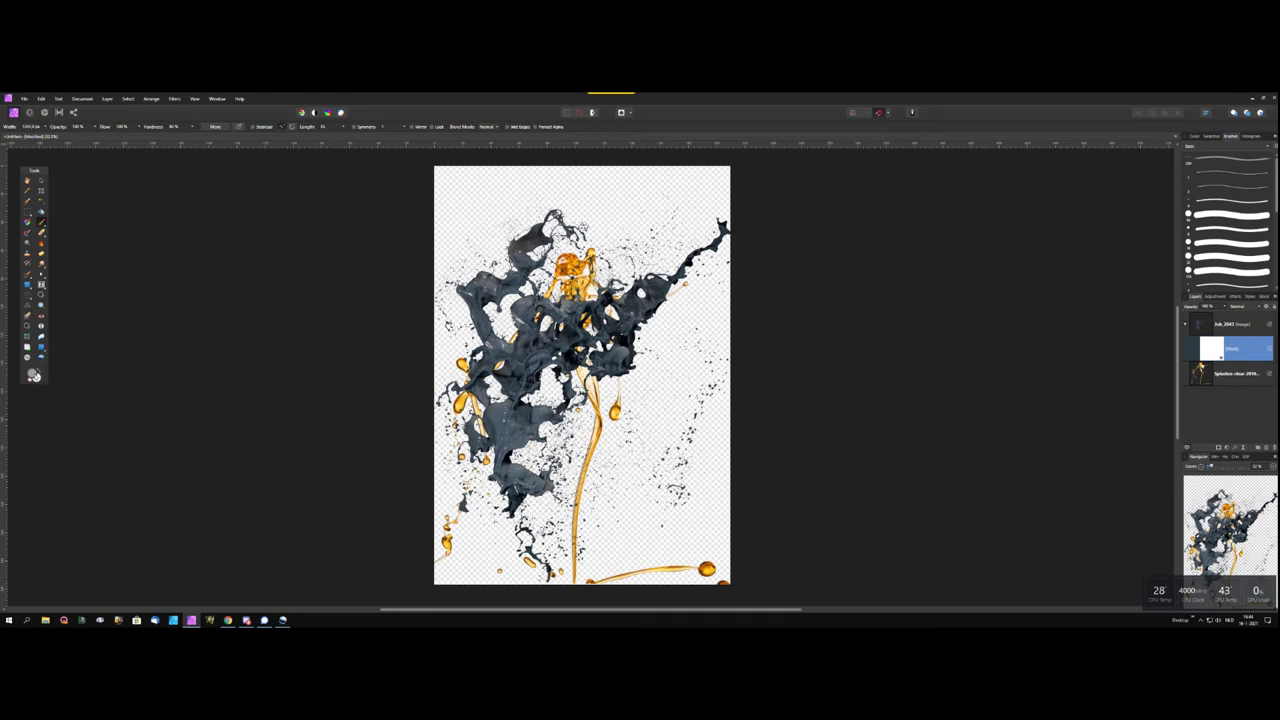
click(36, 376)
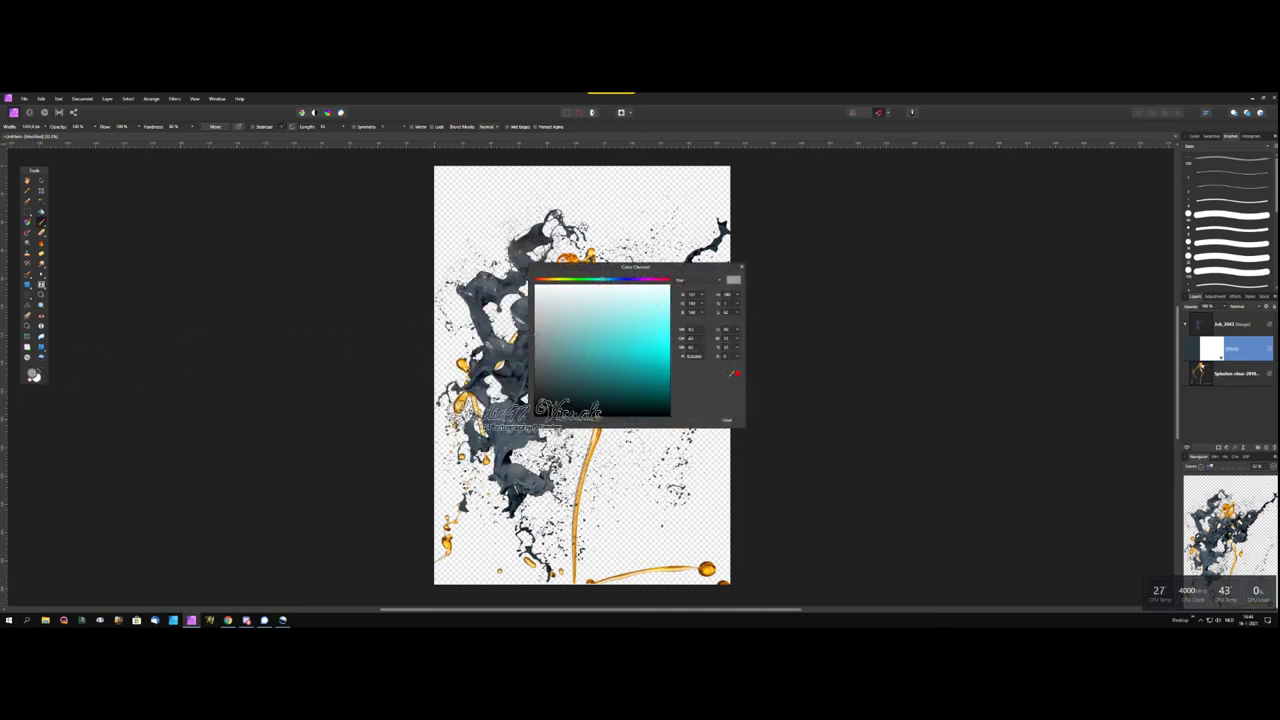
click(536, 416)
click(727, 420)
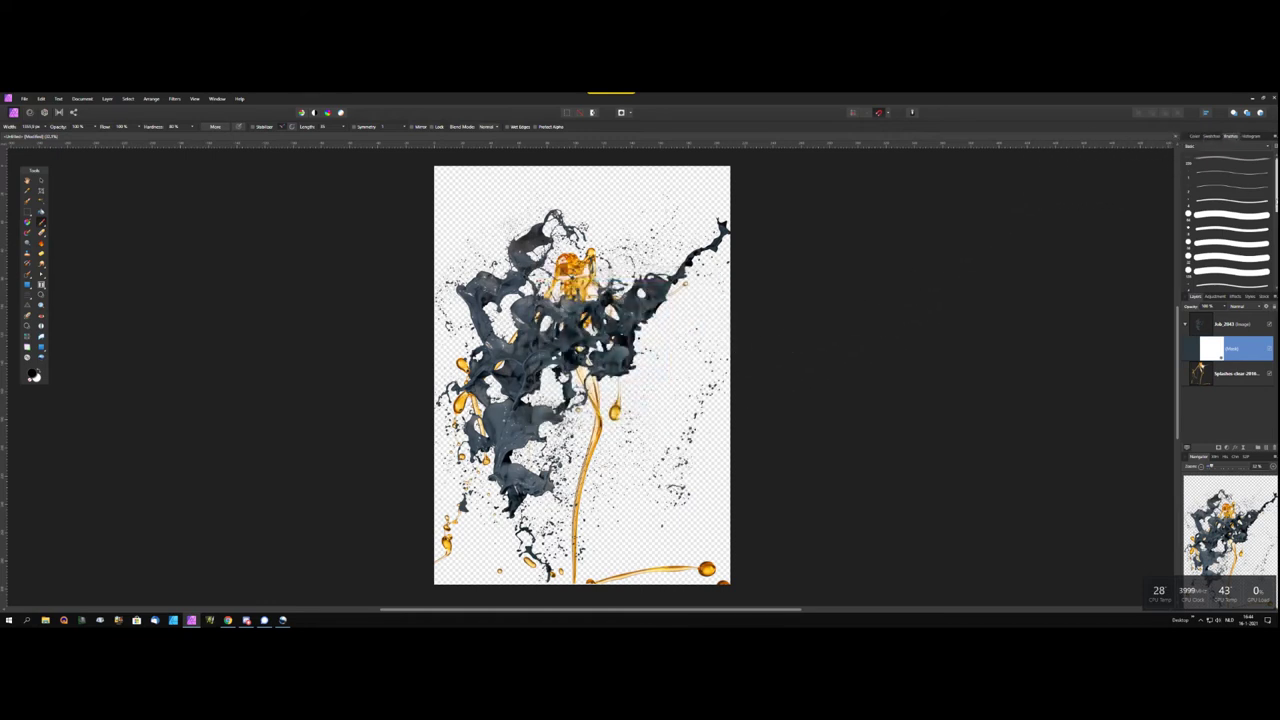
Pick a different brush and paint a black dab onto the ink's mask
scroll(1226, 228, down, 3)
scroll(1226, 228, down, 2)
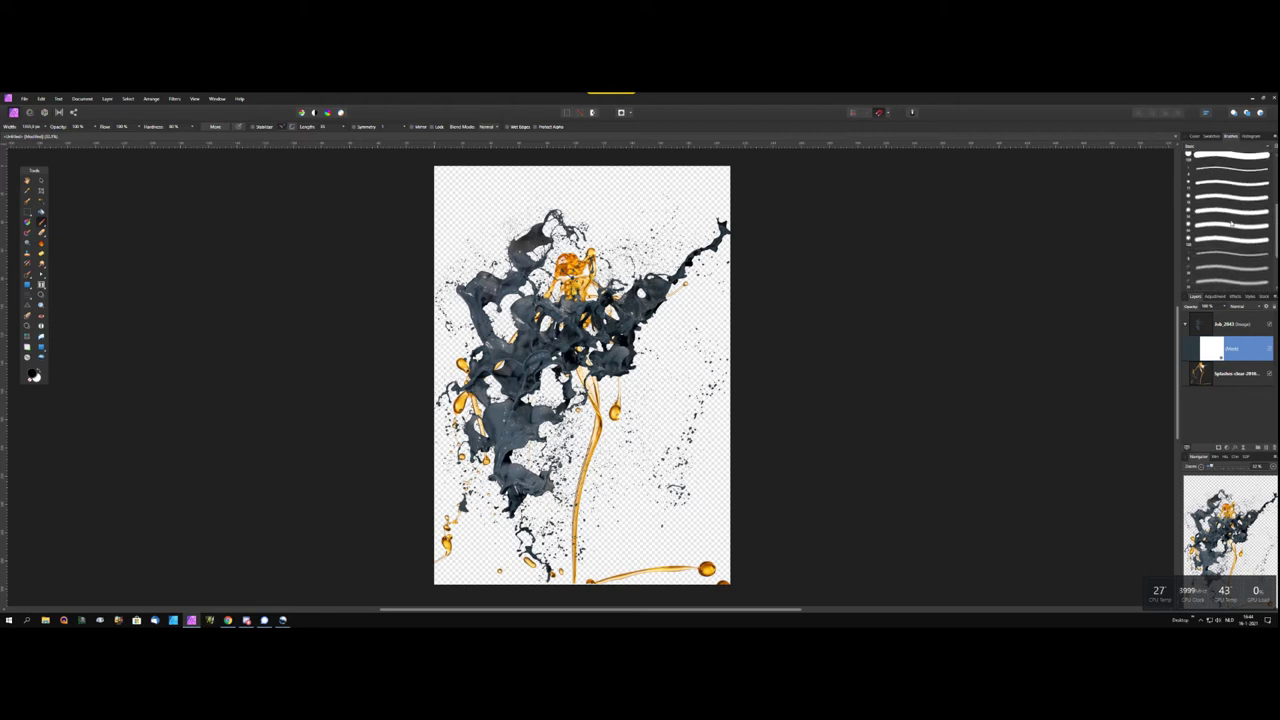
click(1226, 228)
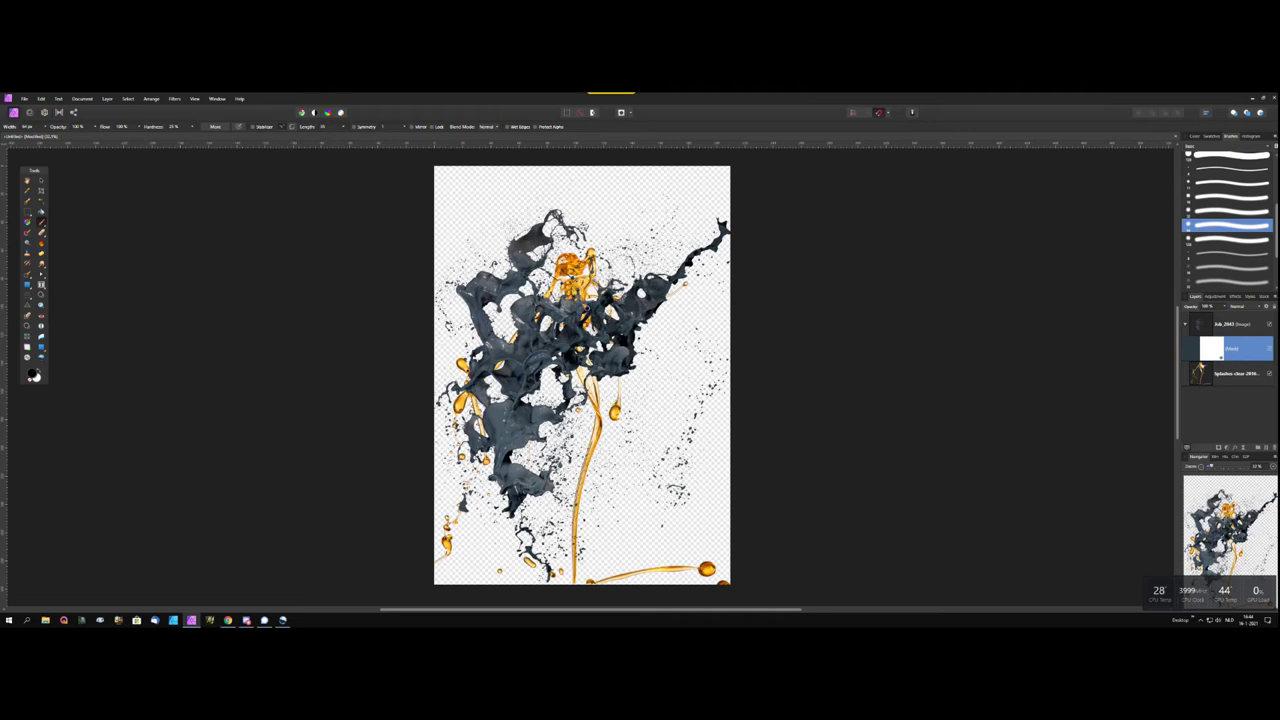
click(586, 307)
Paint black onto the mask and experiment with lowering the Ink layer's opacity
drag(588, 314, 590, 320)
click(1217, 320)
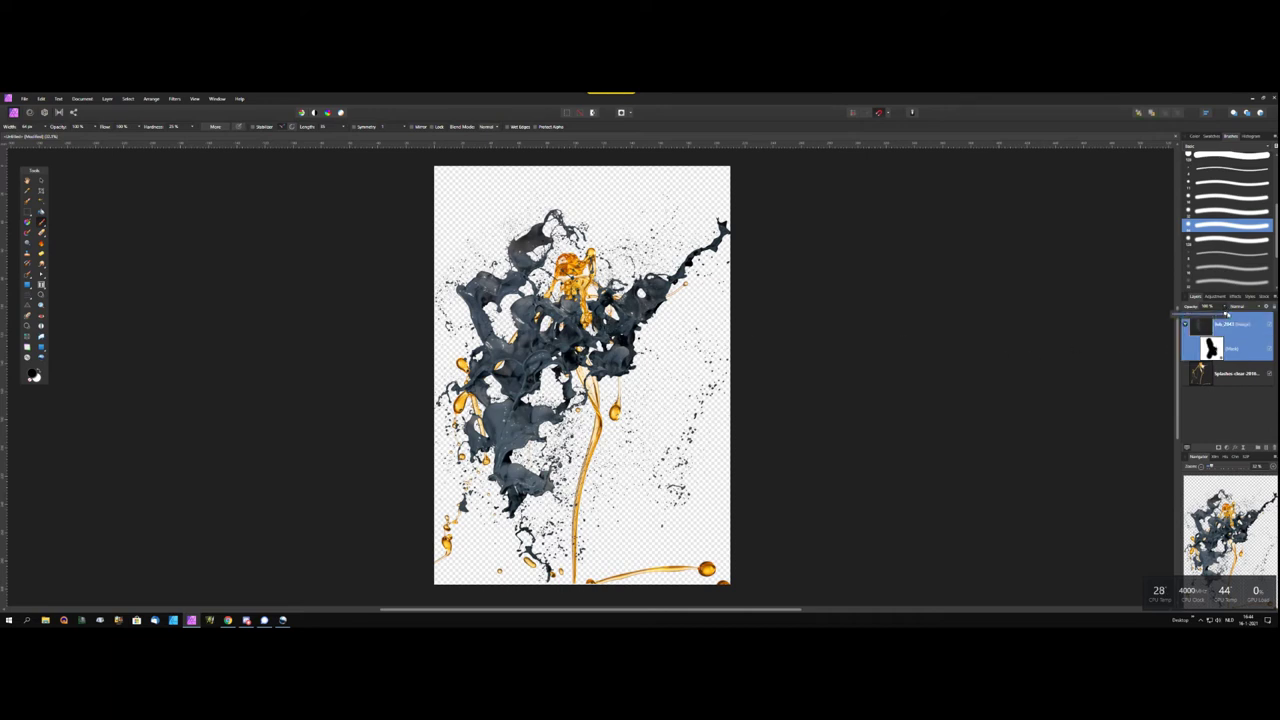
drag(1226, 314, 1157, 310)
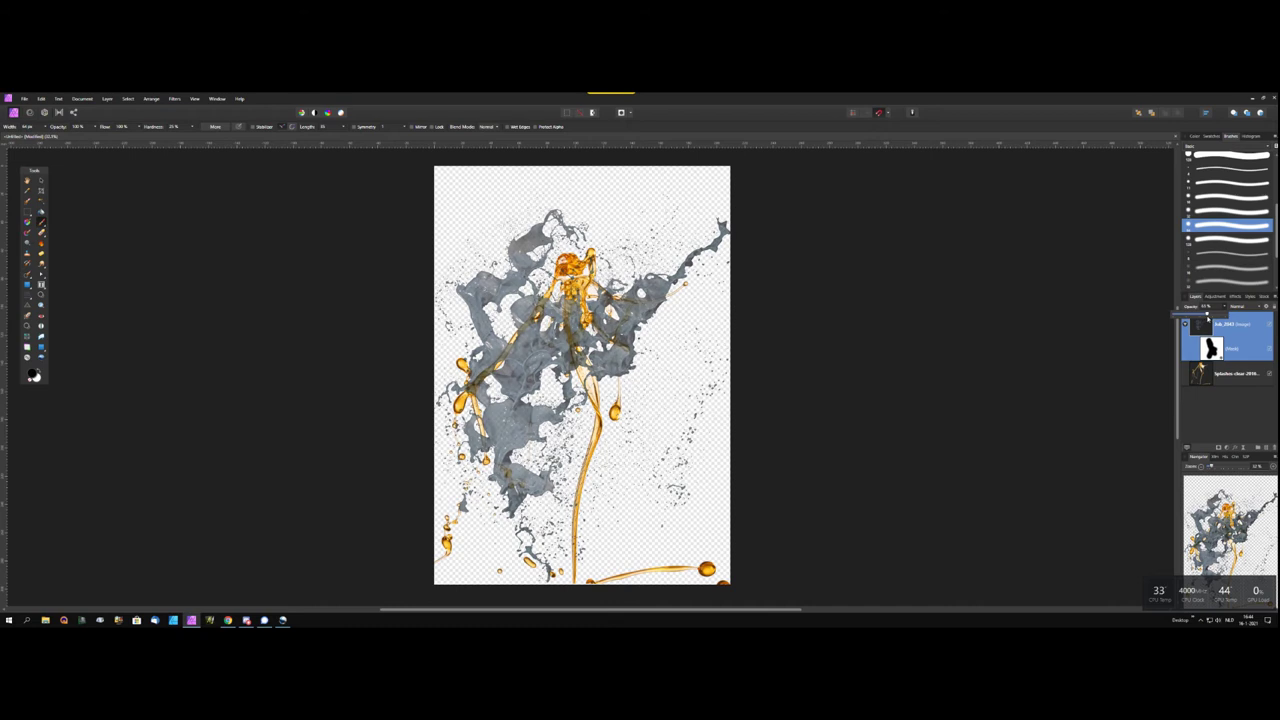
key(Delete)
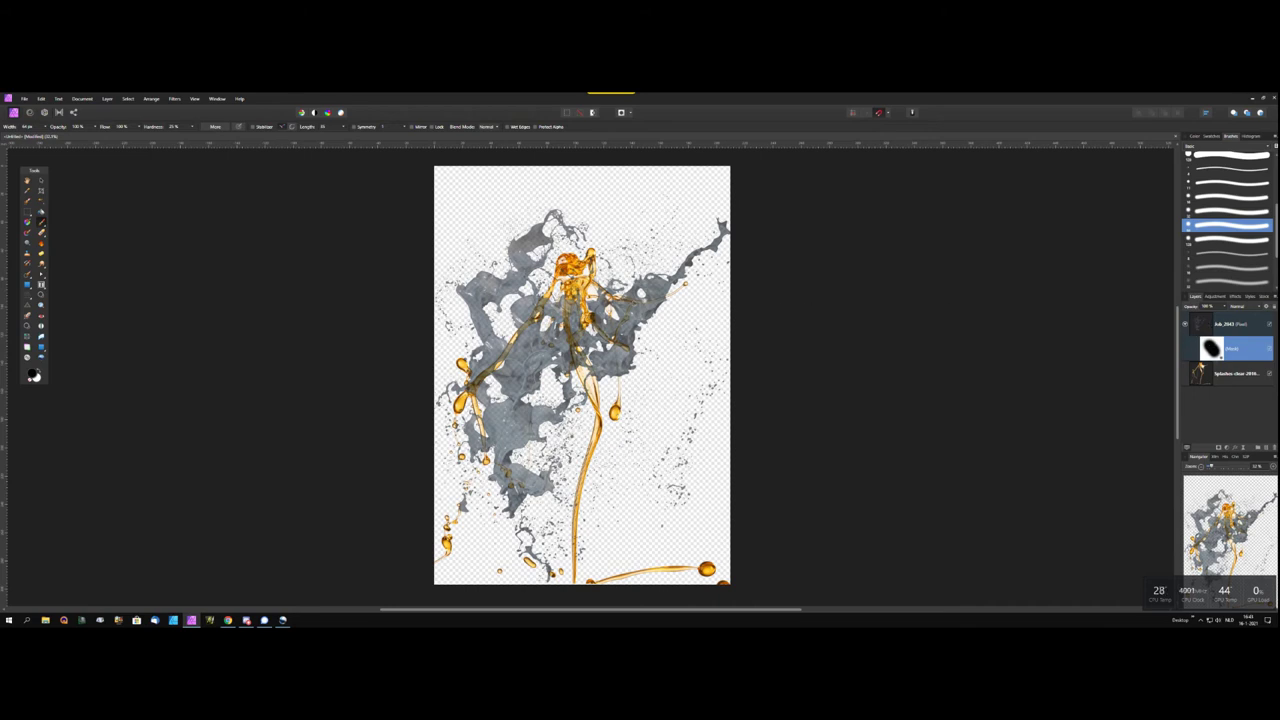
key(ctrl+z)
click(612, 302)
Undo the mask edits and raise the Ink layer's opacity to 100% so it shows dark
click(1196, 324)
click(1186, 325)
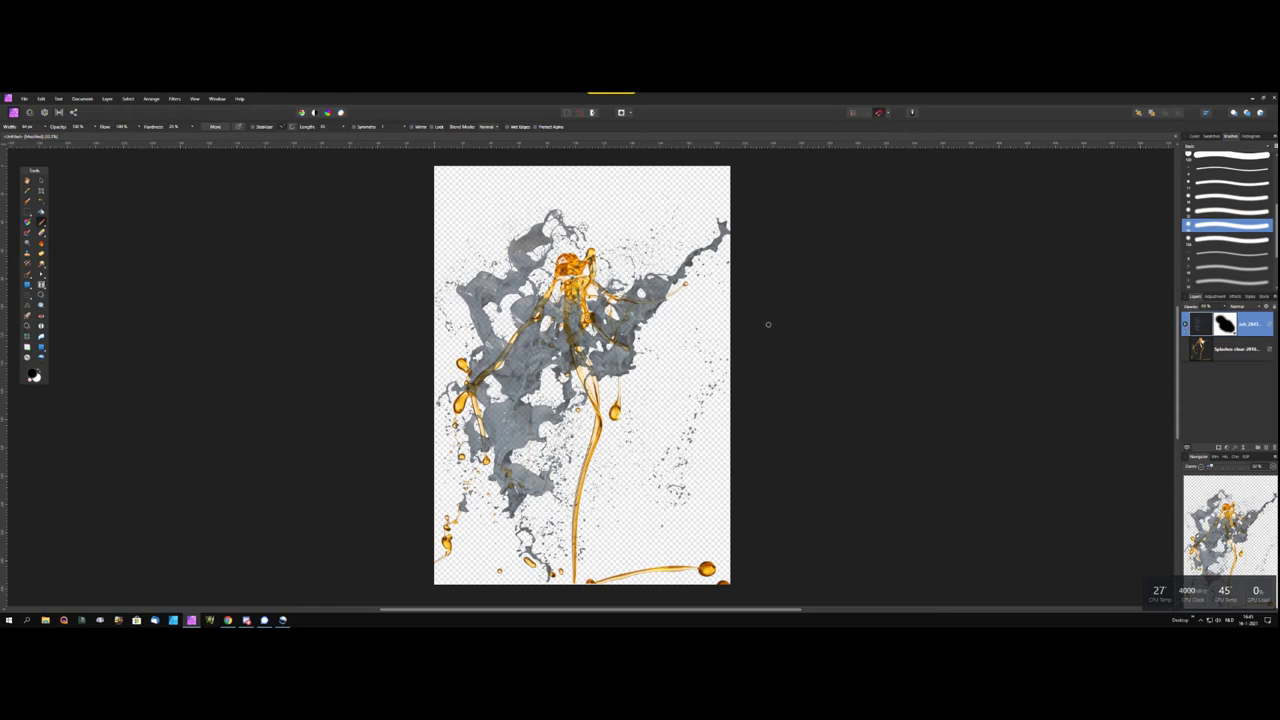
key(ctrl+z)
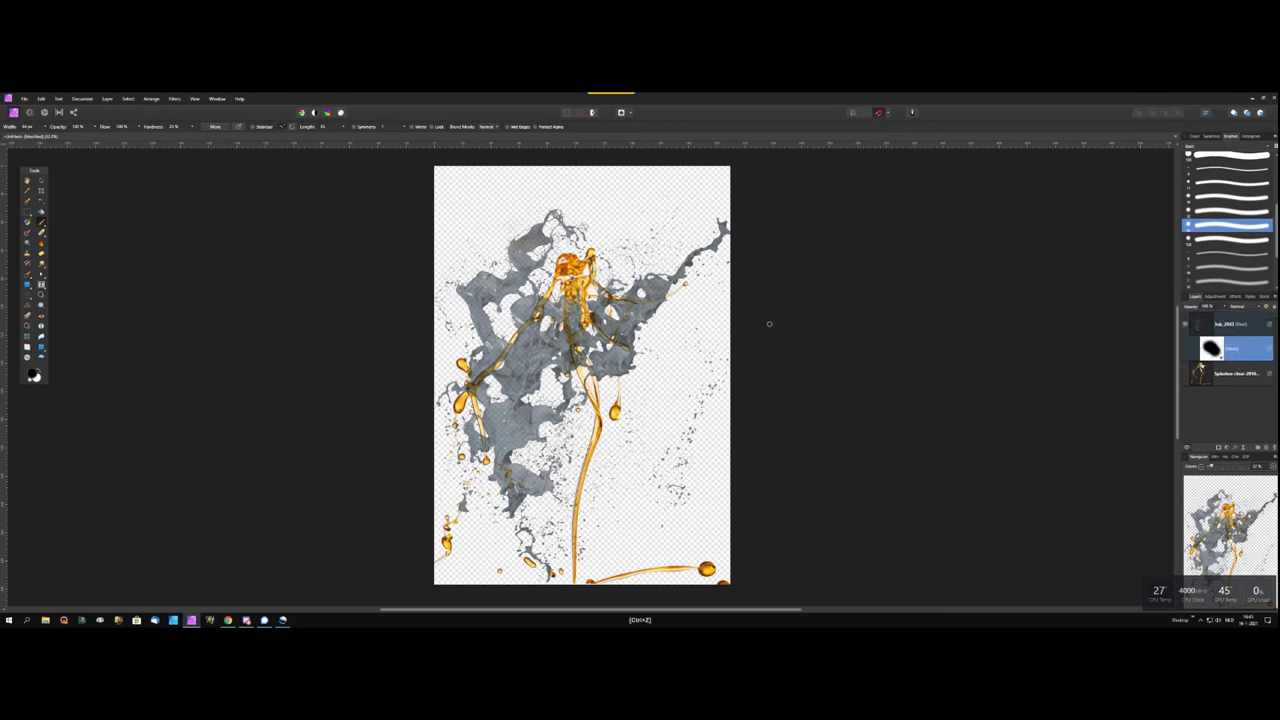
key(ctrl+z)
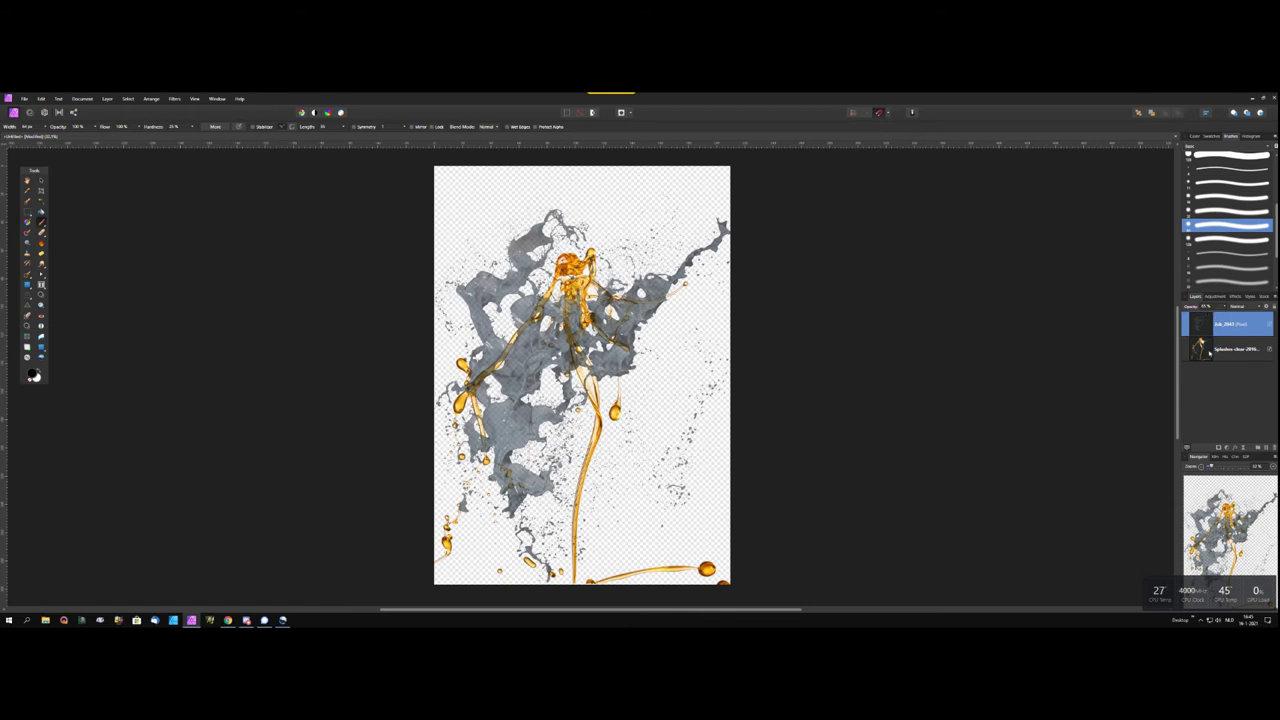
click(1224, 308)
drag(1224, 315, 1206, 258)
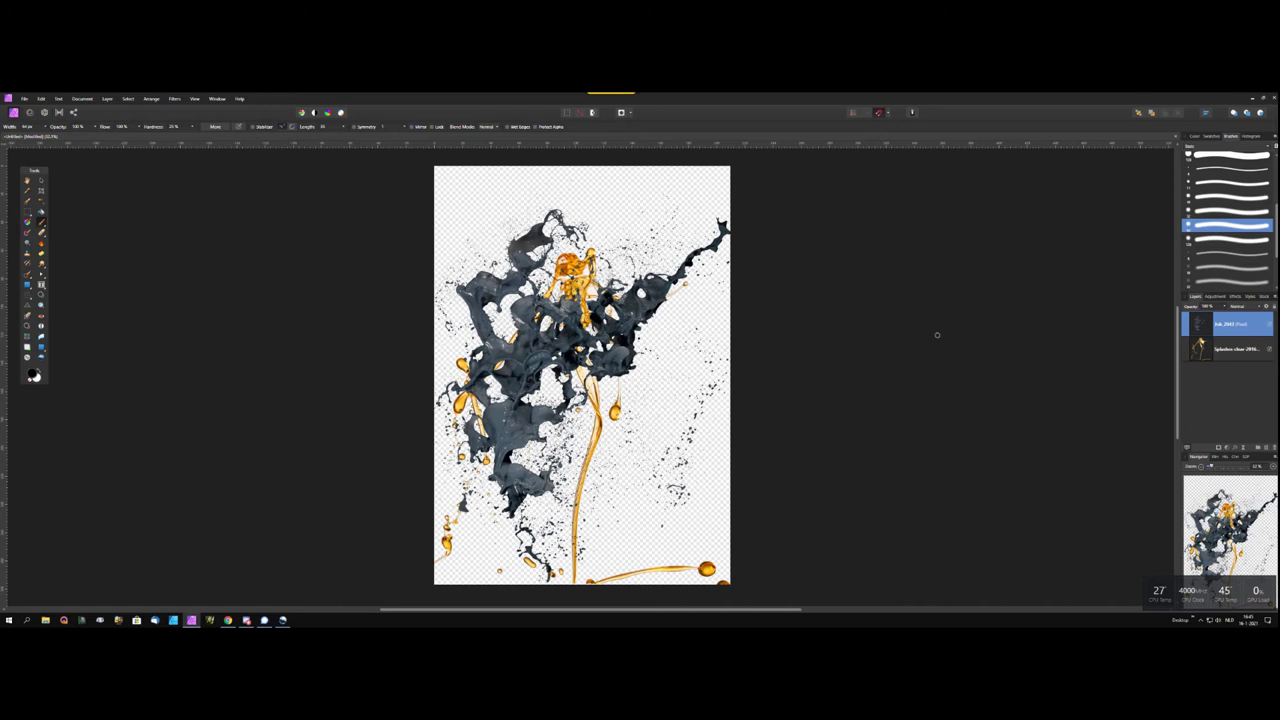
click(1219, 448)
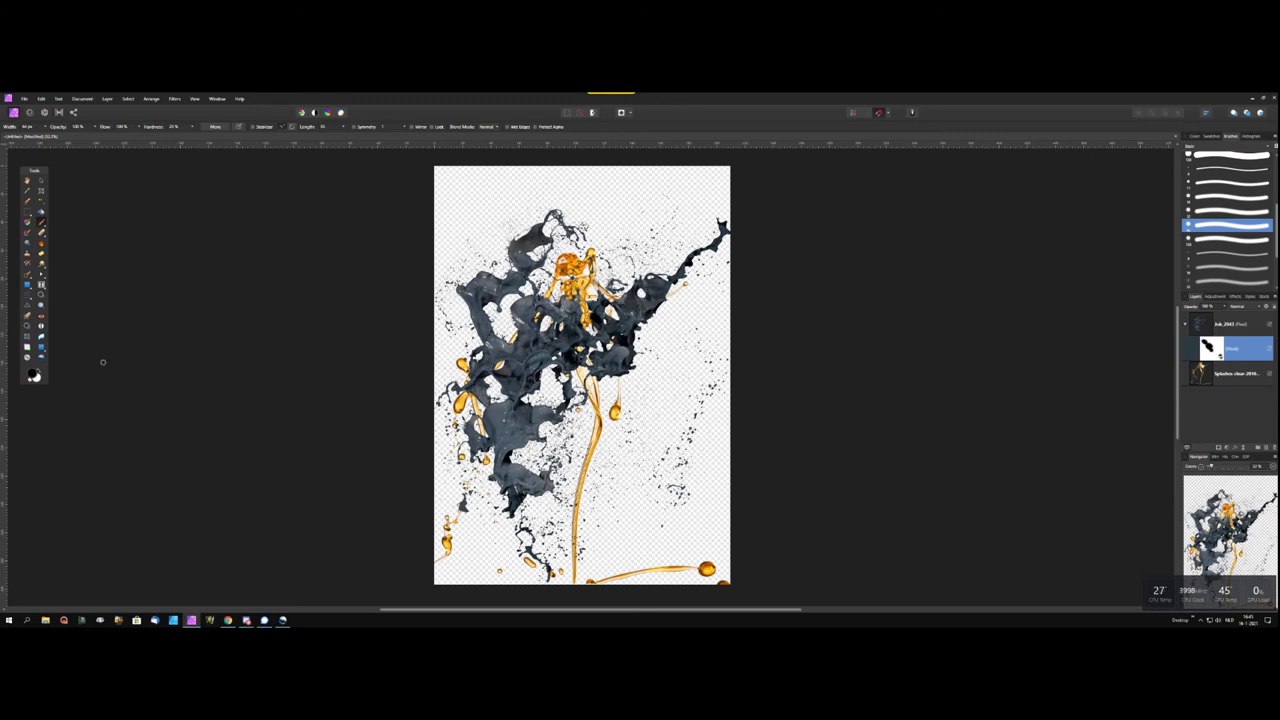
Make white the painting colour and zoom in on the splashes
click(36, 374)
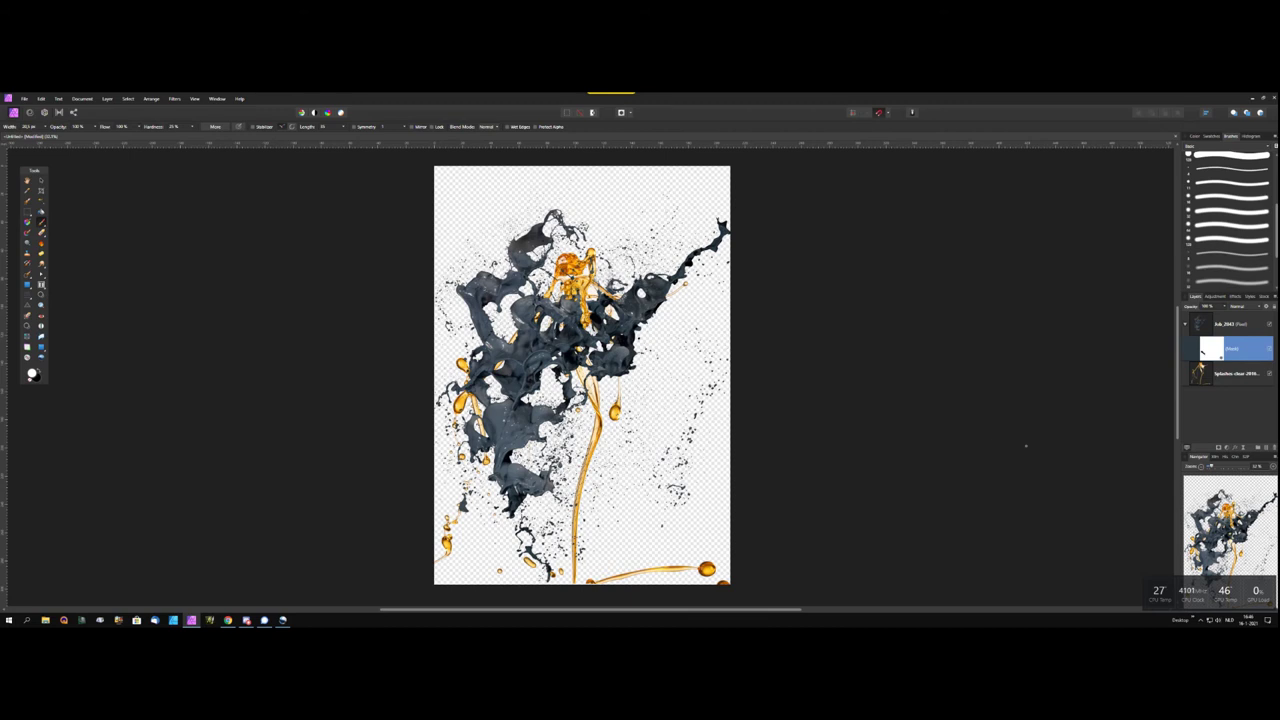
key(ctrl+plus)
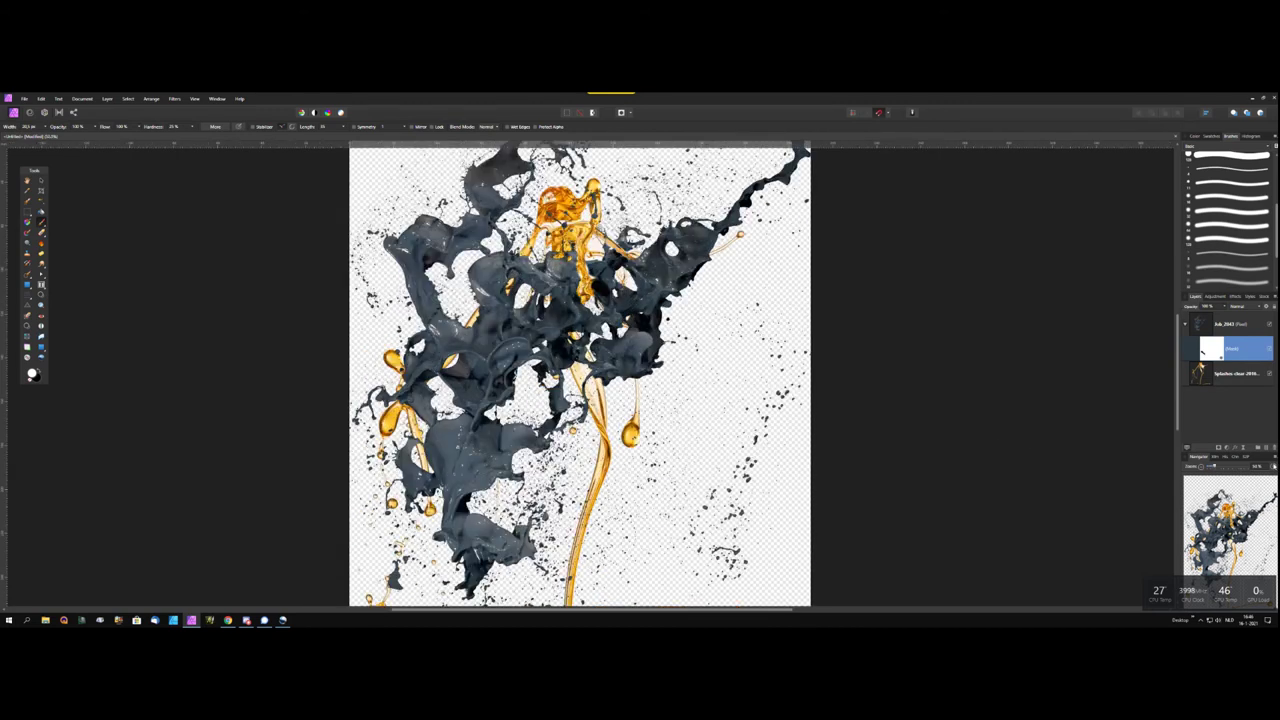
Paint alternating black and white soft-brush strokes on the ink mask around the golden splash
key(ctrl+plus)
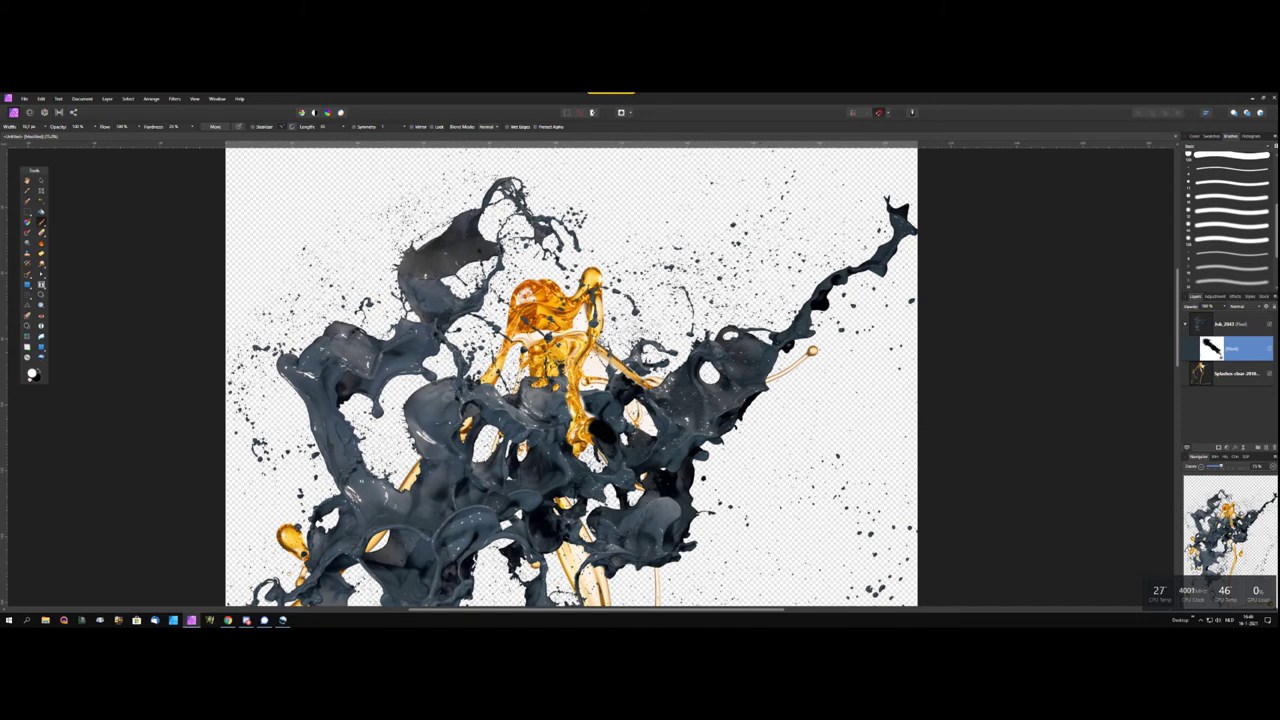
click(1215, 268)
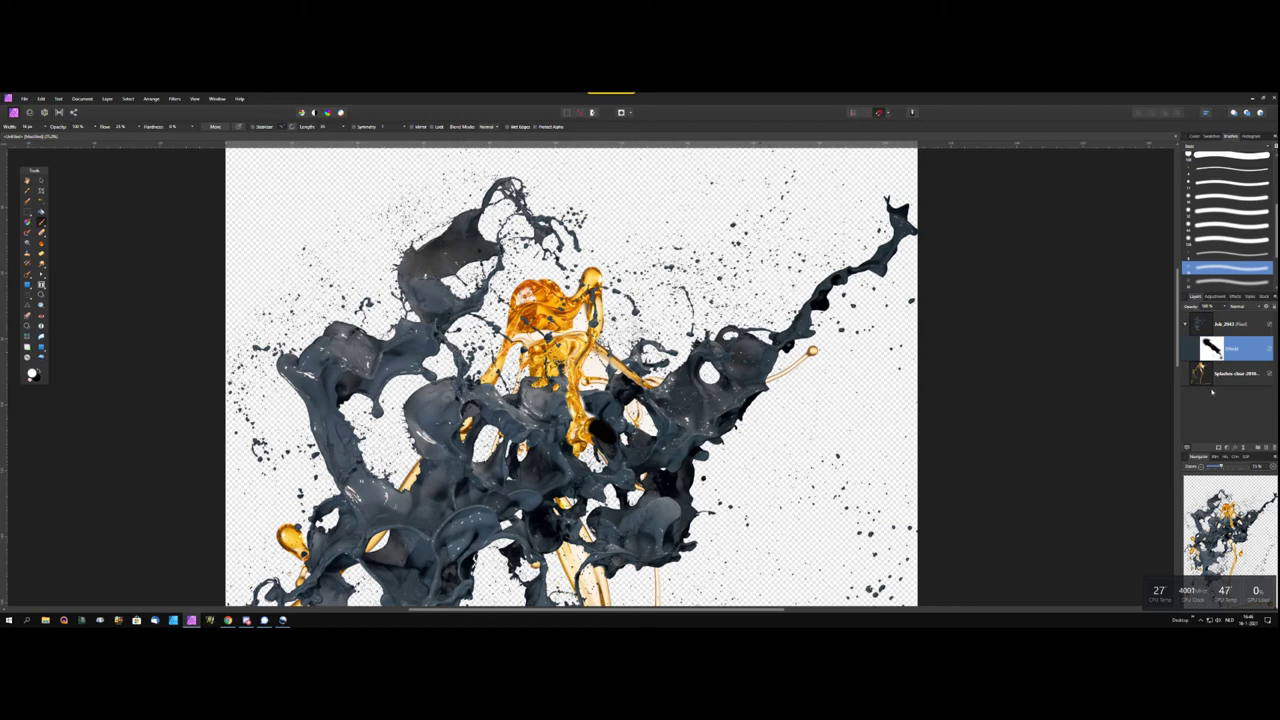
click(40, 372)
key(bracketleft)
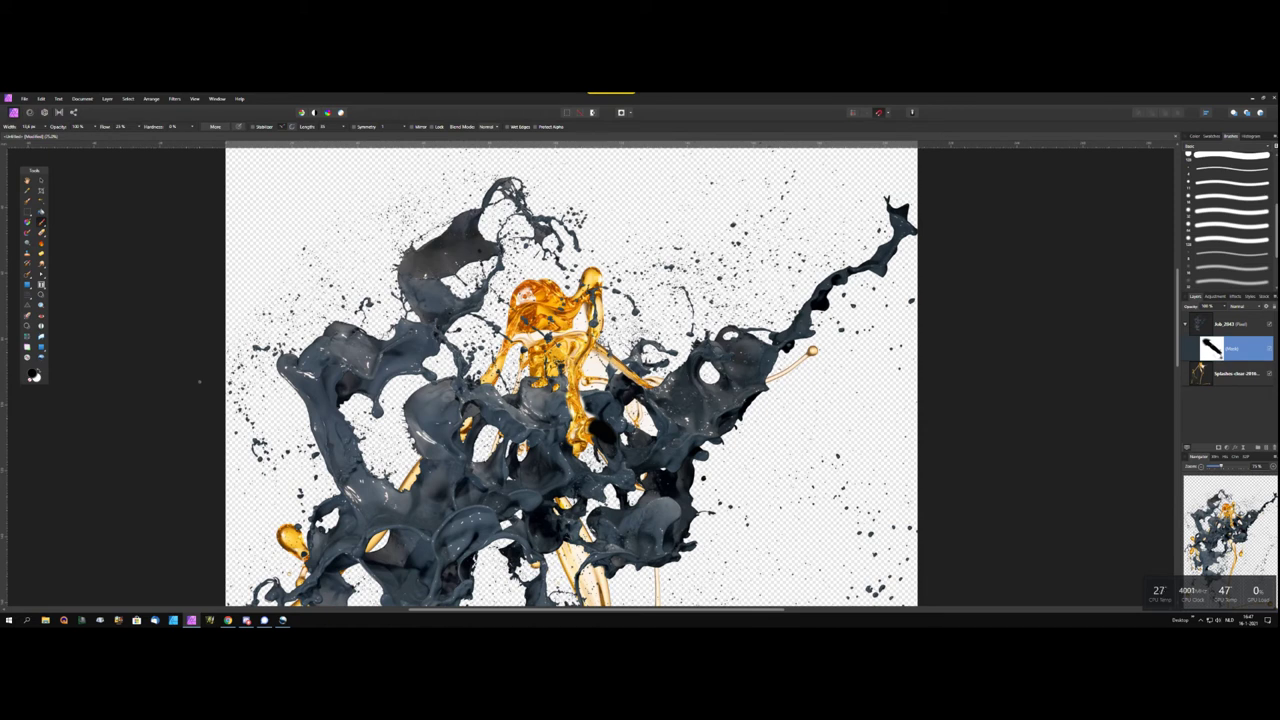
click(43, 374)
click(40, 370)
click(37, 375)
click(1186, 324)
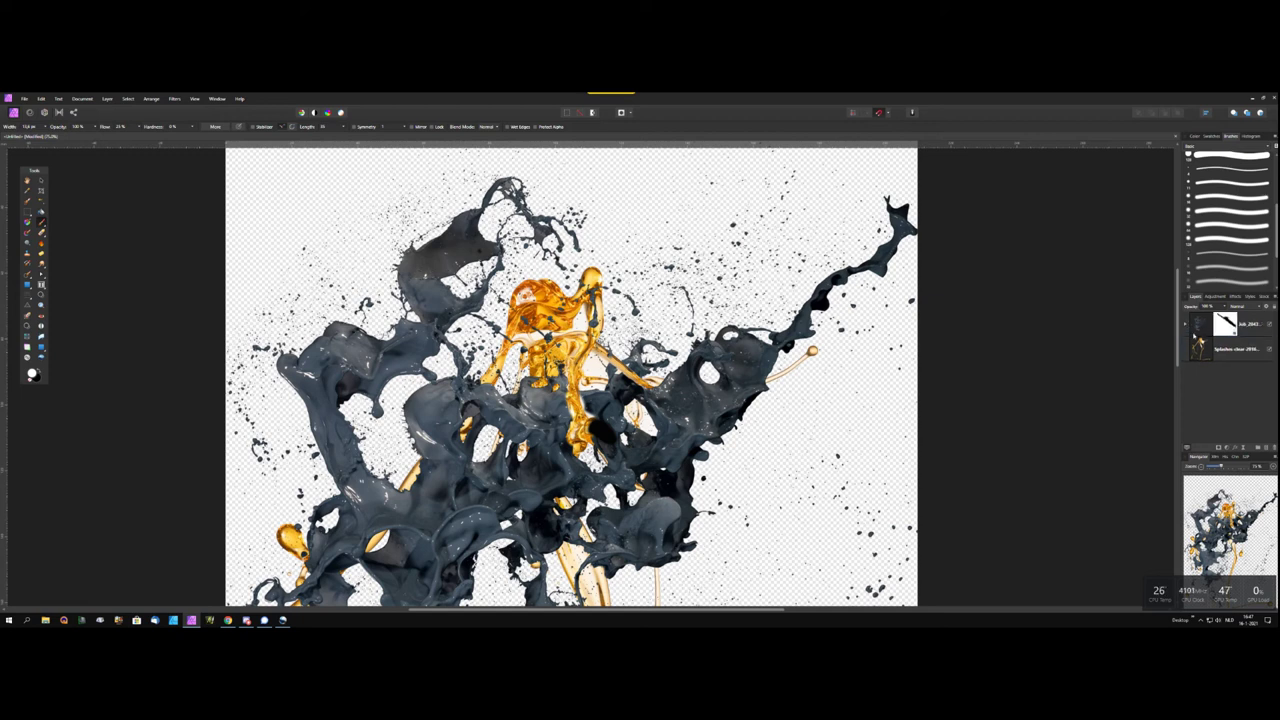
Move the Splashes layer above Ink_2043 in the layer stack
click(1224, 352)
drag(1224, 352, 1224, 320)
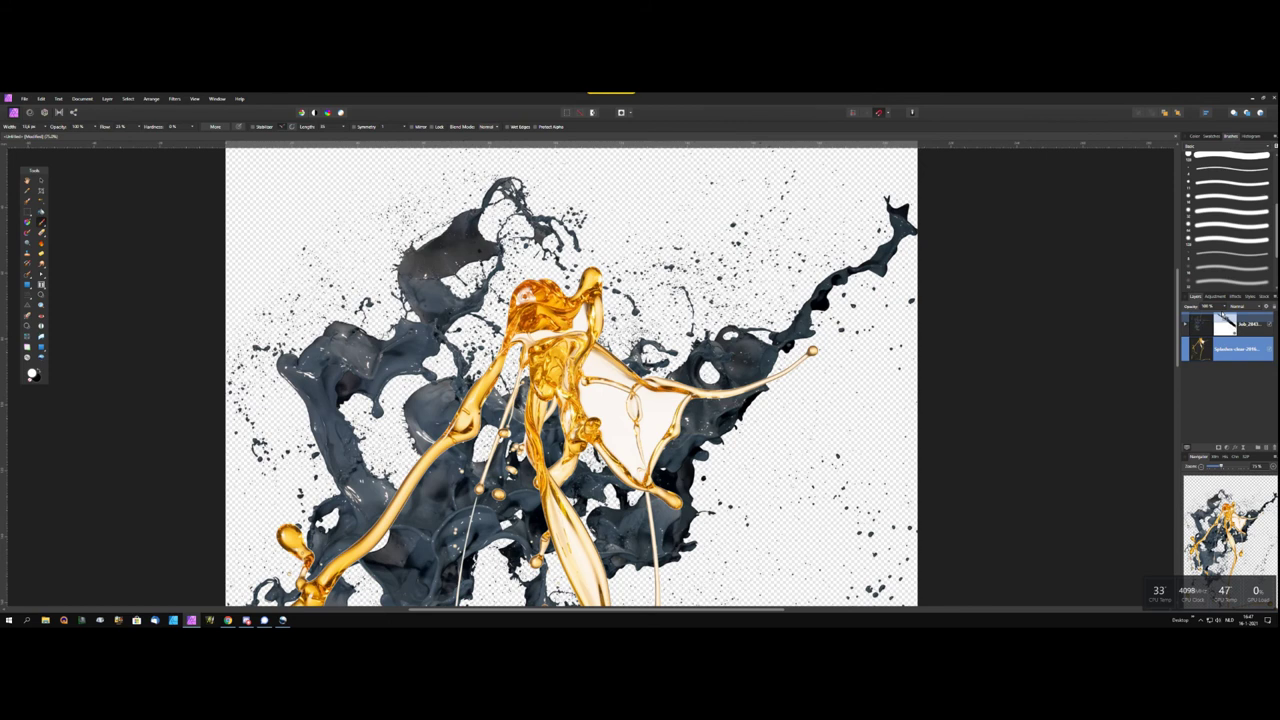
drag(1224, 322, 1213, 350)
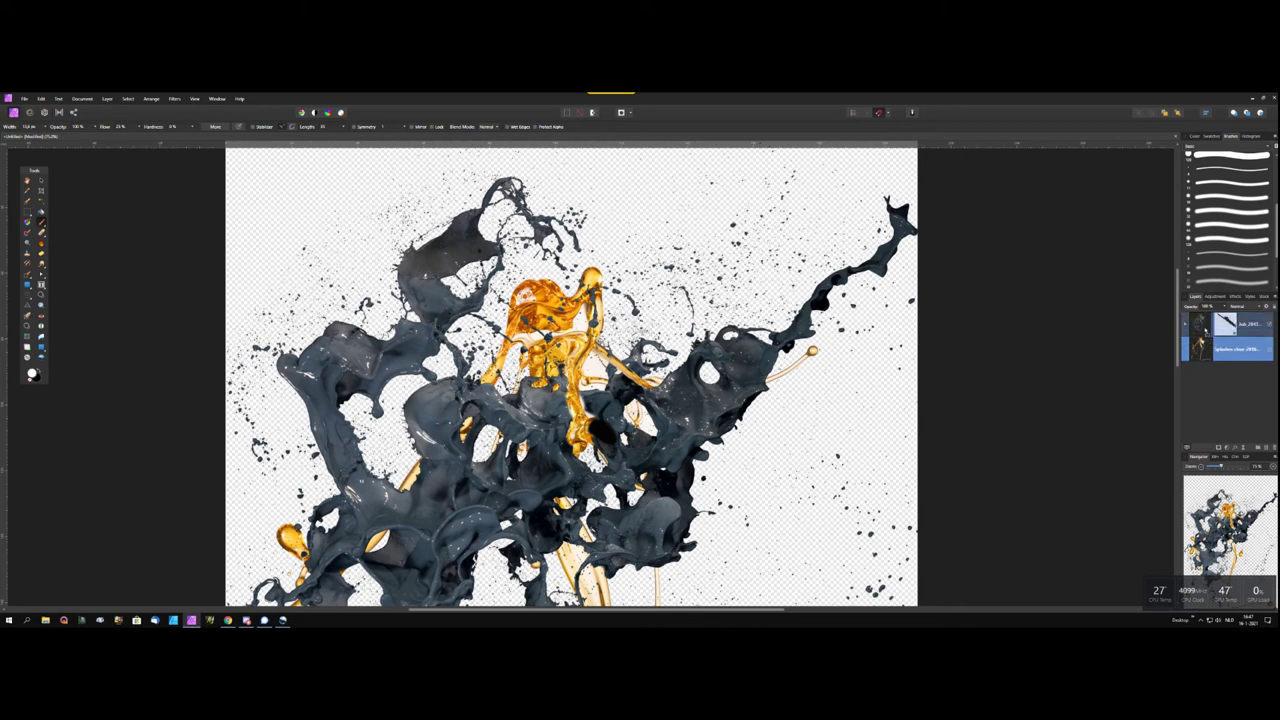
drag(1213, 350, 1205, 318)
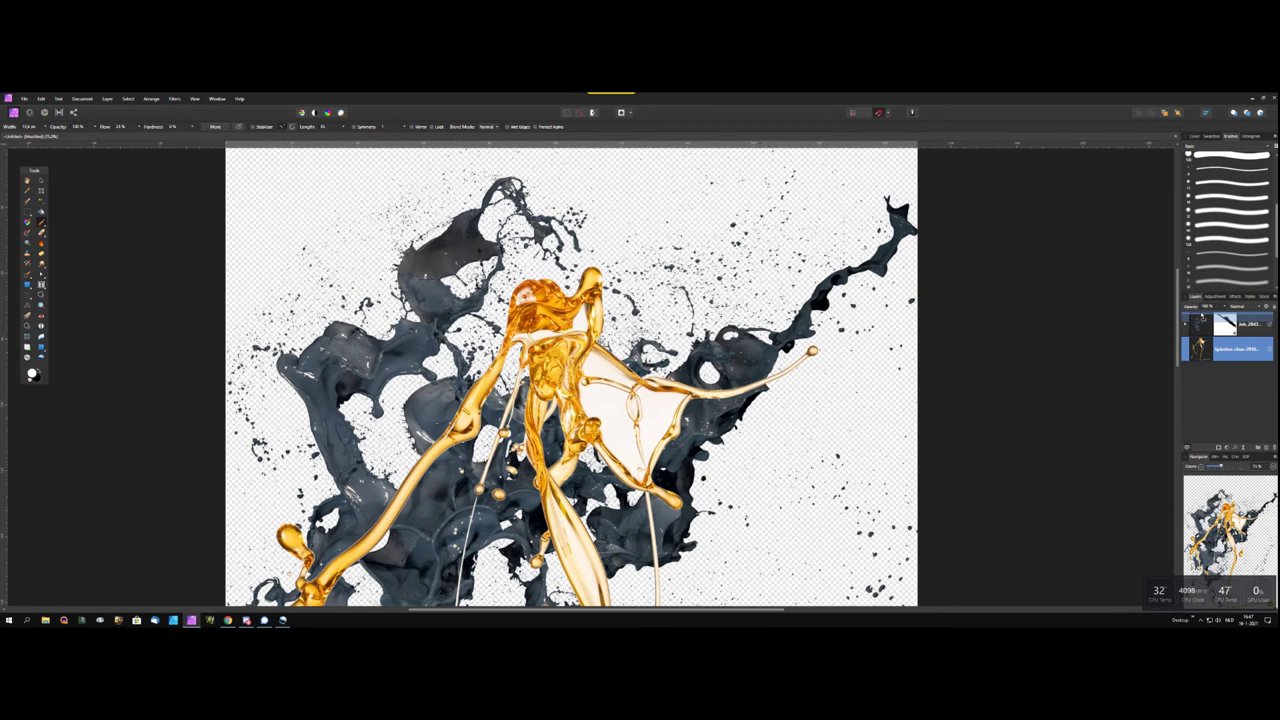
key(ctrl+])
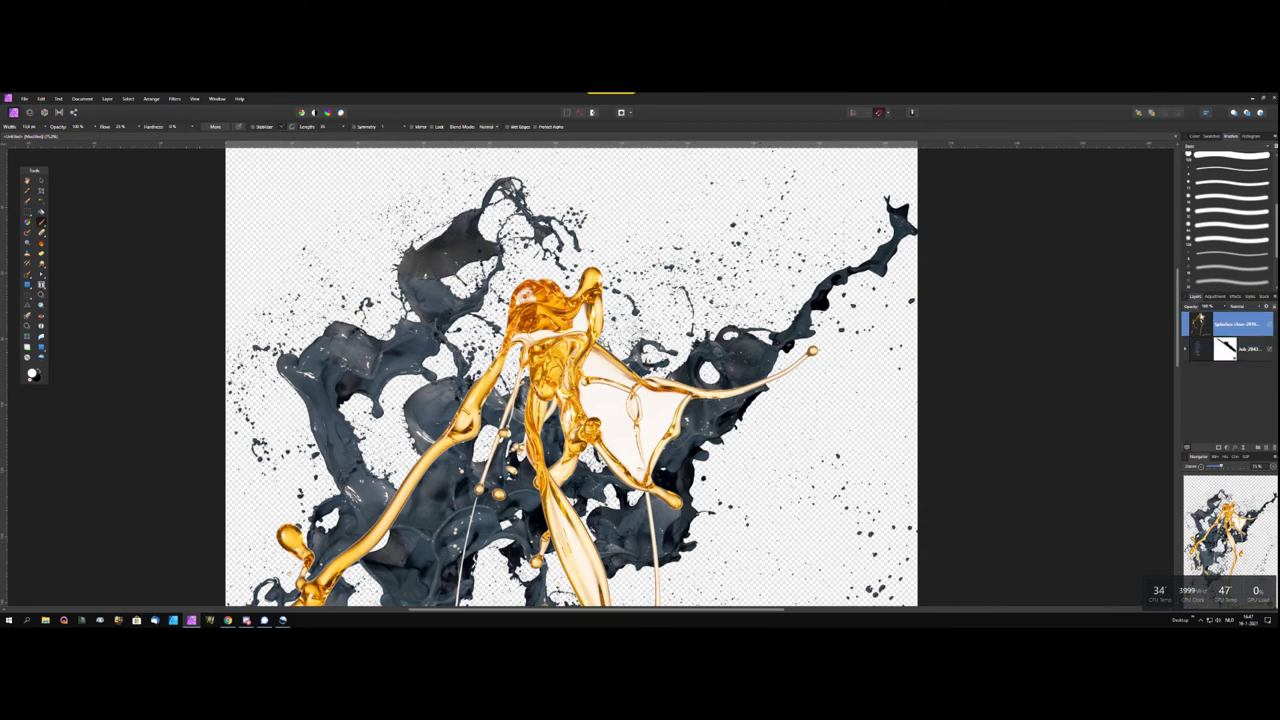
Expand the ink layer, rearrange its mask, and reselect the golden splash layer
click(1227, 356)
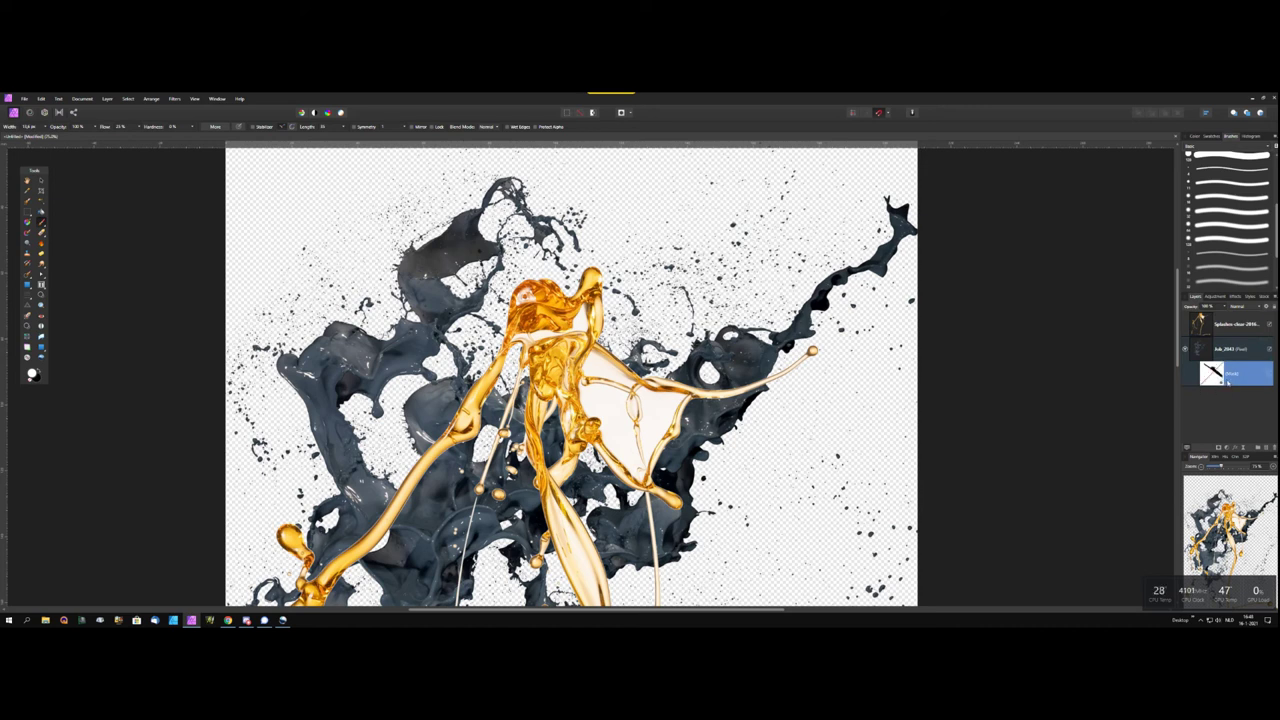
mouse_move(1214, 376)
mouse_down()
mouse_move(1212, 440)
mouse_move(1195, 345)
mouse_up()
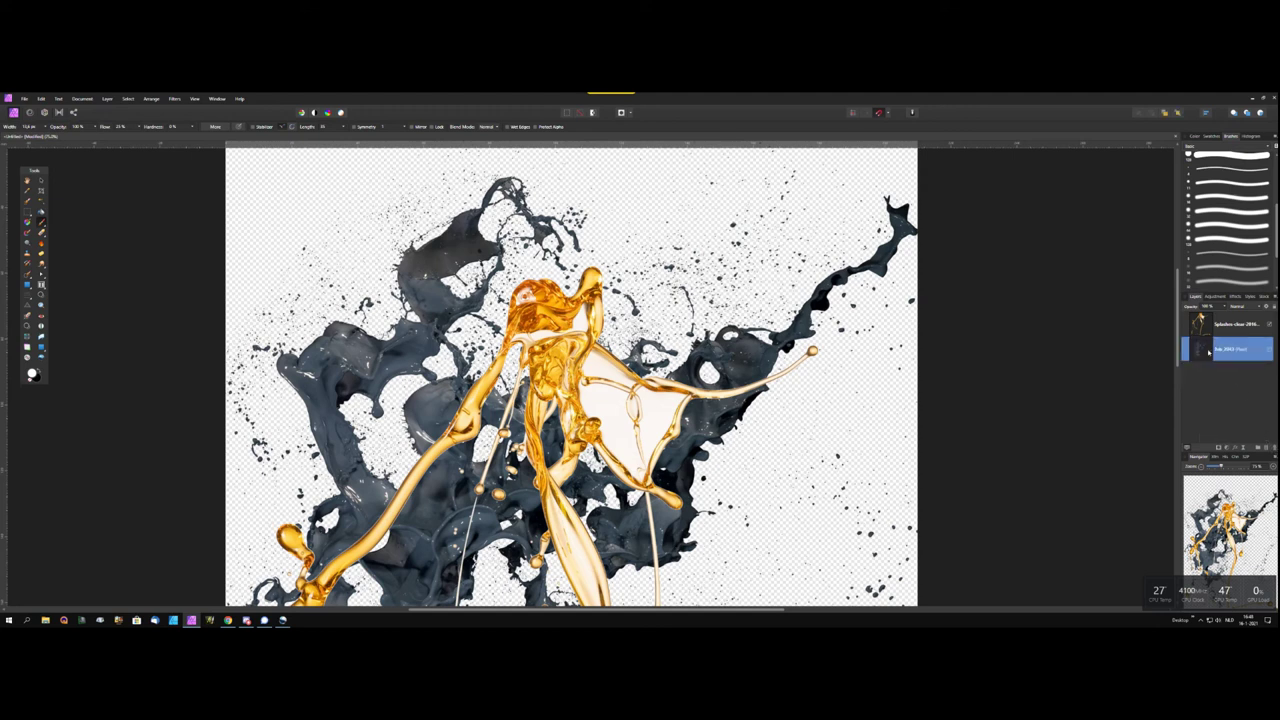
click(1197, 330)
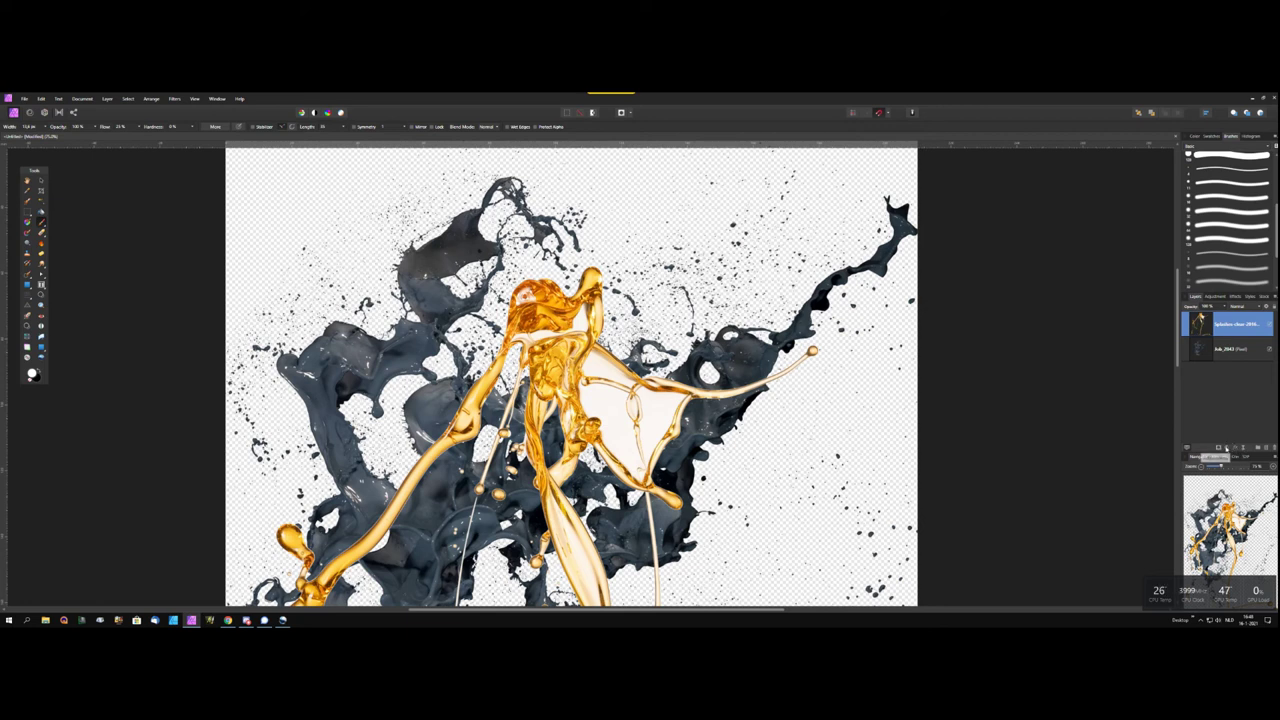
click(1227, 448)
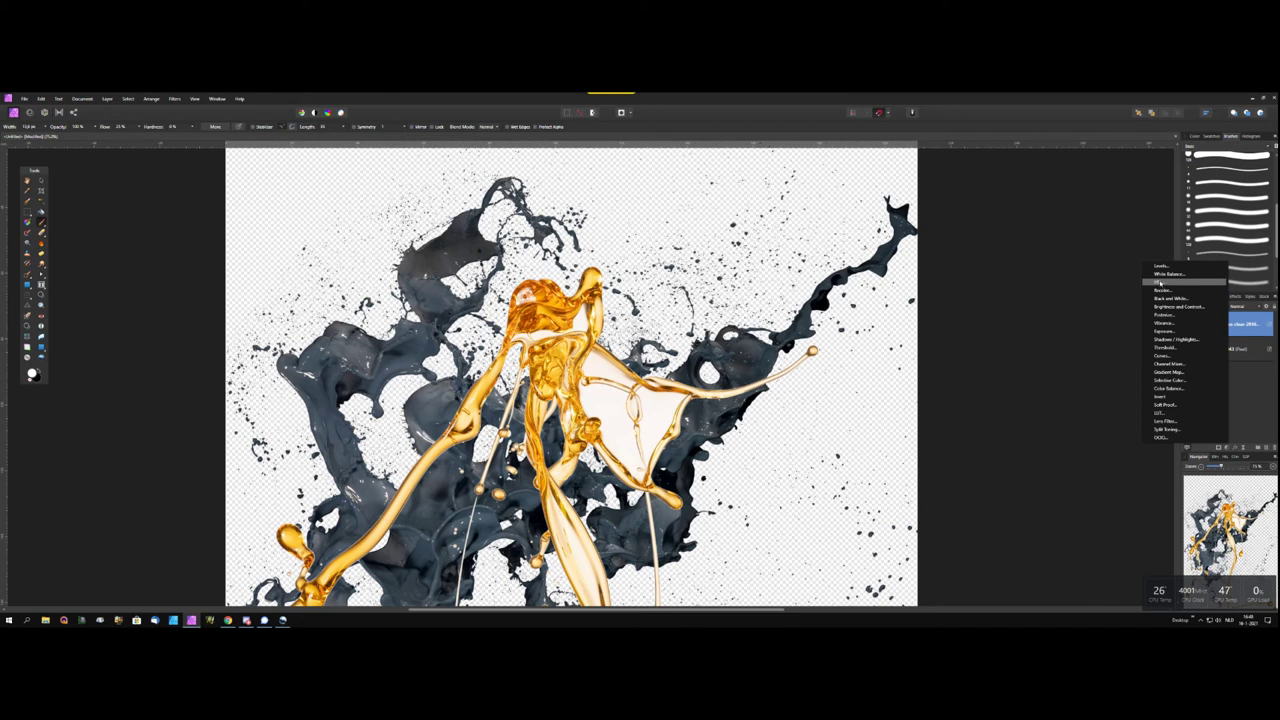
Add an HSL Shift adjustment, nudge Saturation Shift, and nest it in the Splashes layer
click(1160, 283)
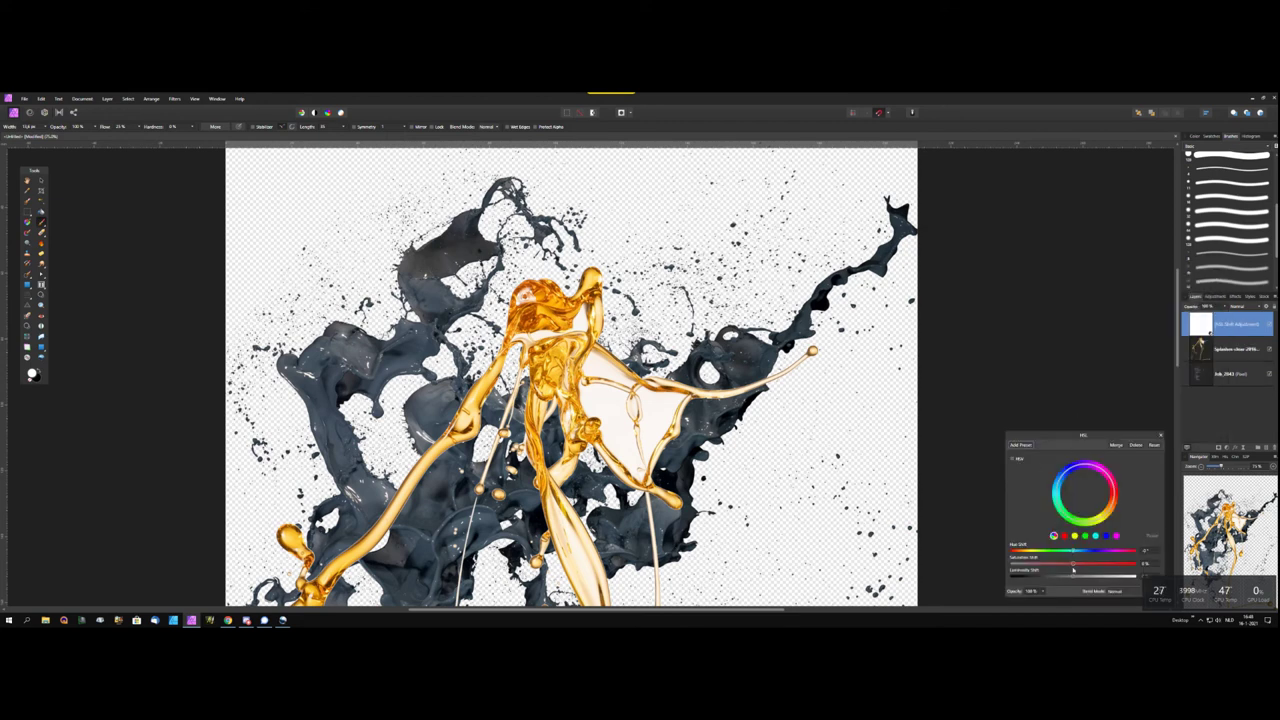
mouse_move(1073, 565)
mouse_down()
mouse_move(1041, 565)
mouse_move(1107, 563)
mouse_move(1053, 563)
mouse_move(1065, 563)
mouse_up()
click(41, 182)
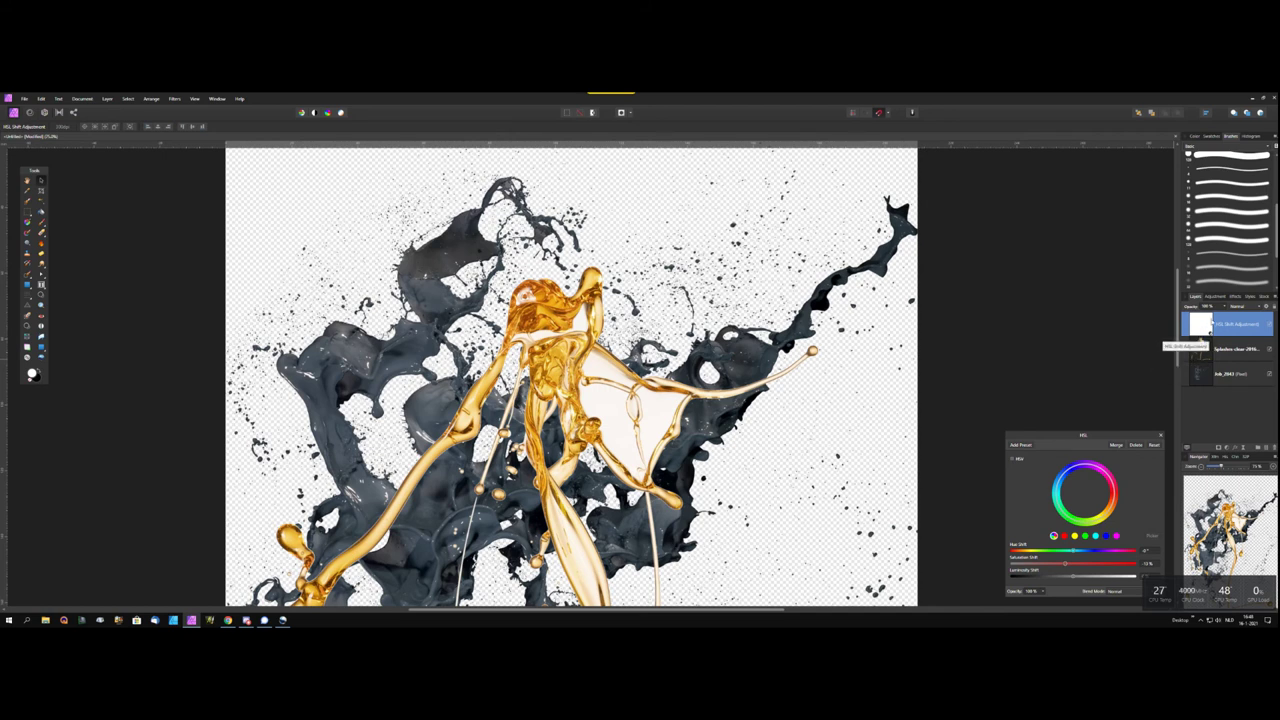
drag(1213, 323, 1223, 357)
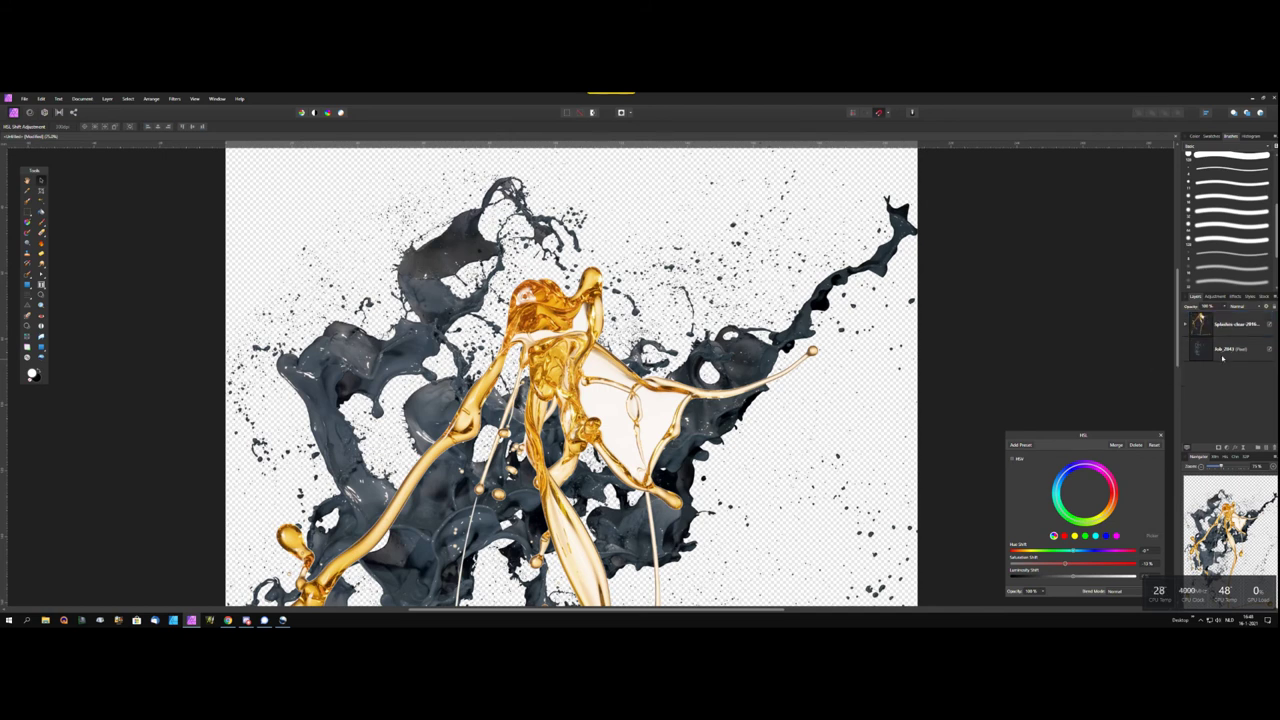
click(1185, 326)
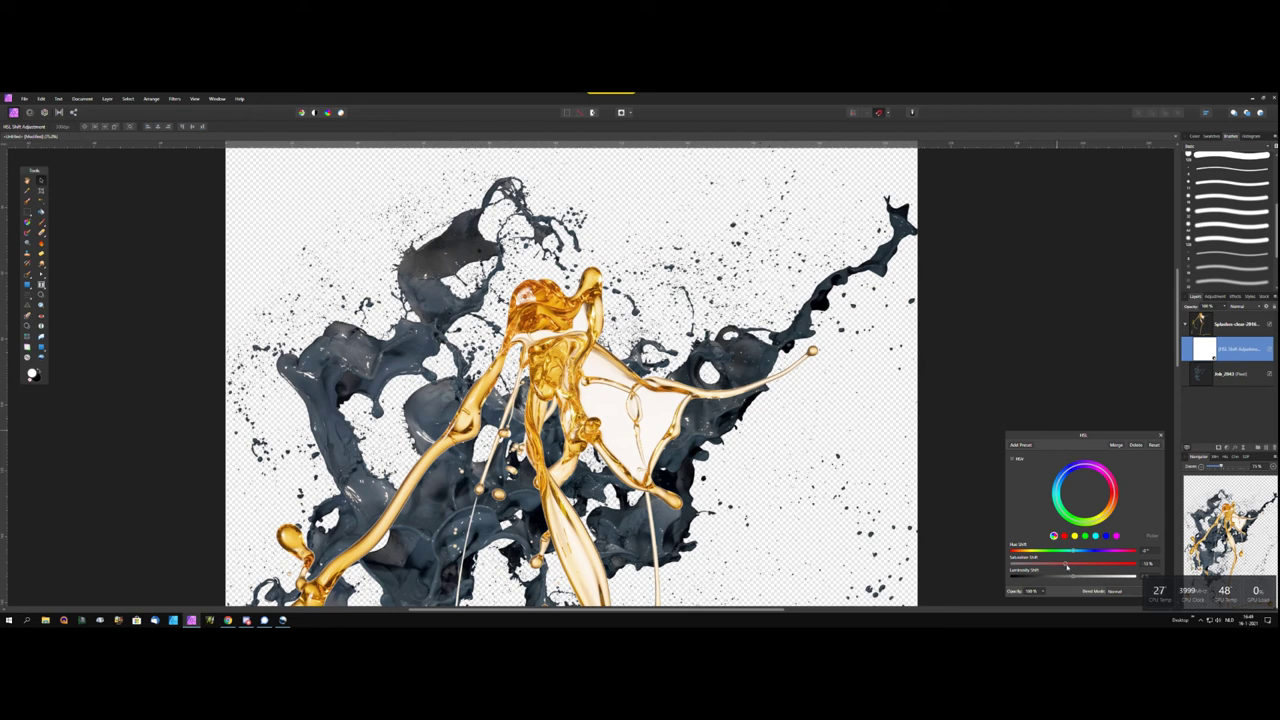
Test saturation on the gold, then shift hue and saturation in the blue range
drag(1065, 565, 1077, 564)
drag(1077, 564, 1065, 567)
click(1107, 537)
drag(1075, 551, 1075, 553)
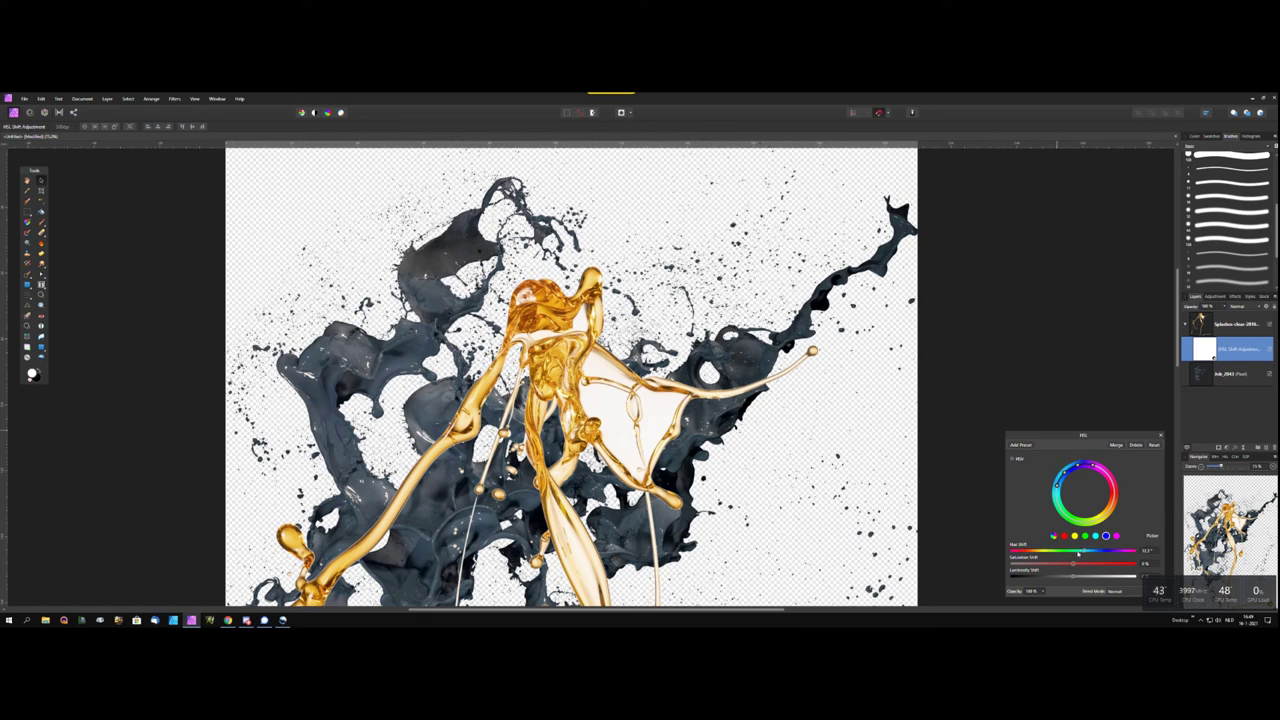
mouse_move(1064, 567)
mouse_down()
mouse_move(1036, 574)
mouse_move(1086, 570)
mouse_up()
Try luminosity and saturation in the red range, then delete the HSL adjustment
click(1064, 535)
drag(1076, 578, 1047, 586)
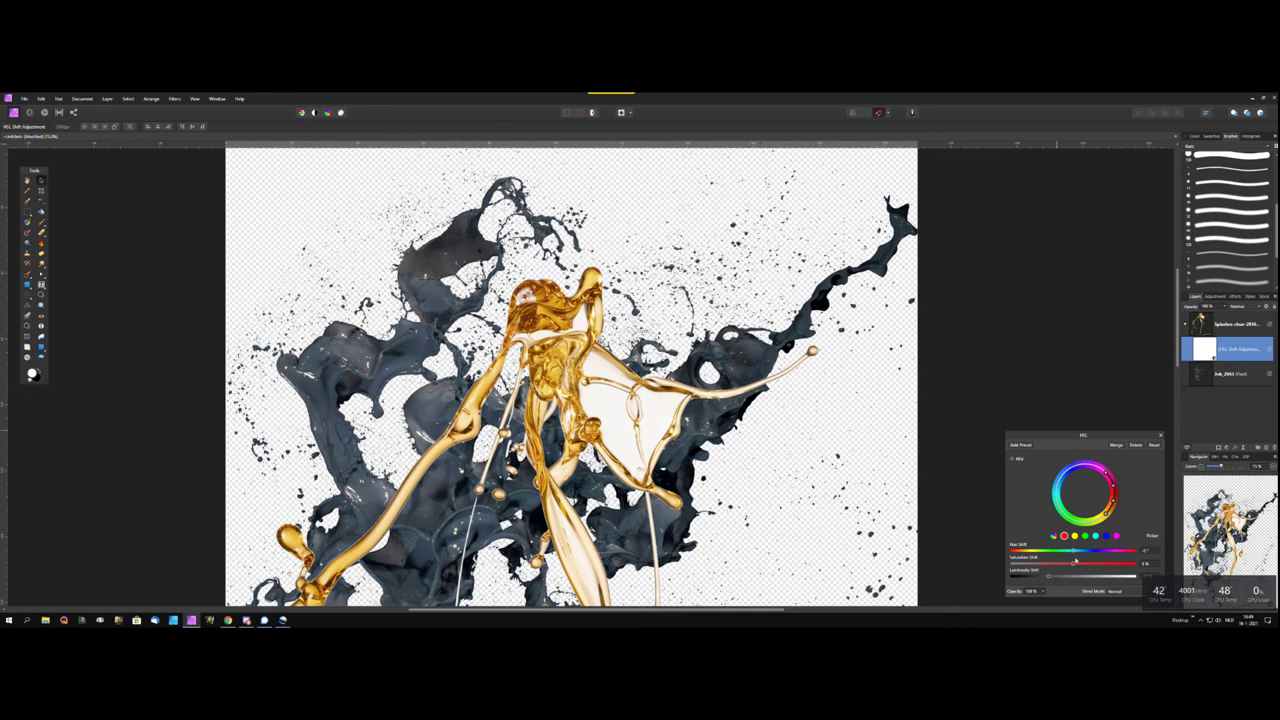
mouse_move(1093, 563)
mouse_down()
mouse_move(1124, 558)
mouse_move(1047, 574)
mouse_up()
drag(1079, 573, 1069, 572)
click(1136, 445)
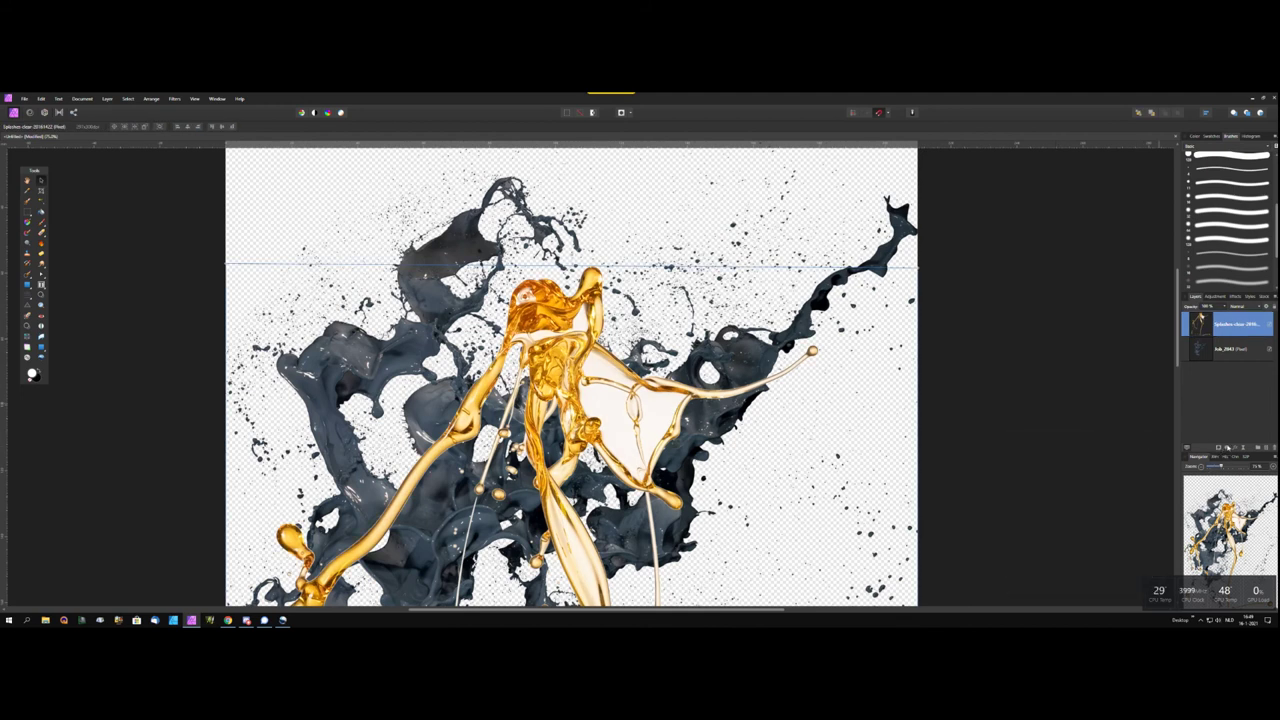
click(1226, 449)
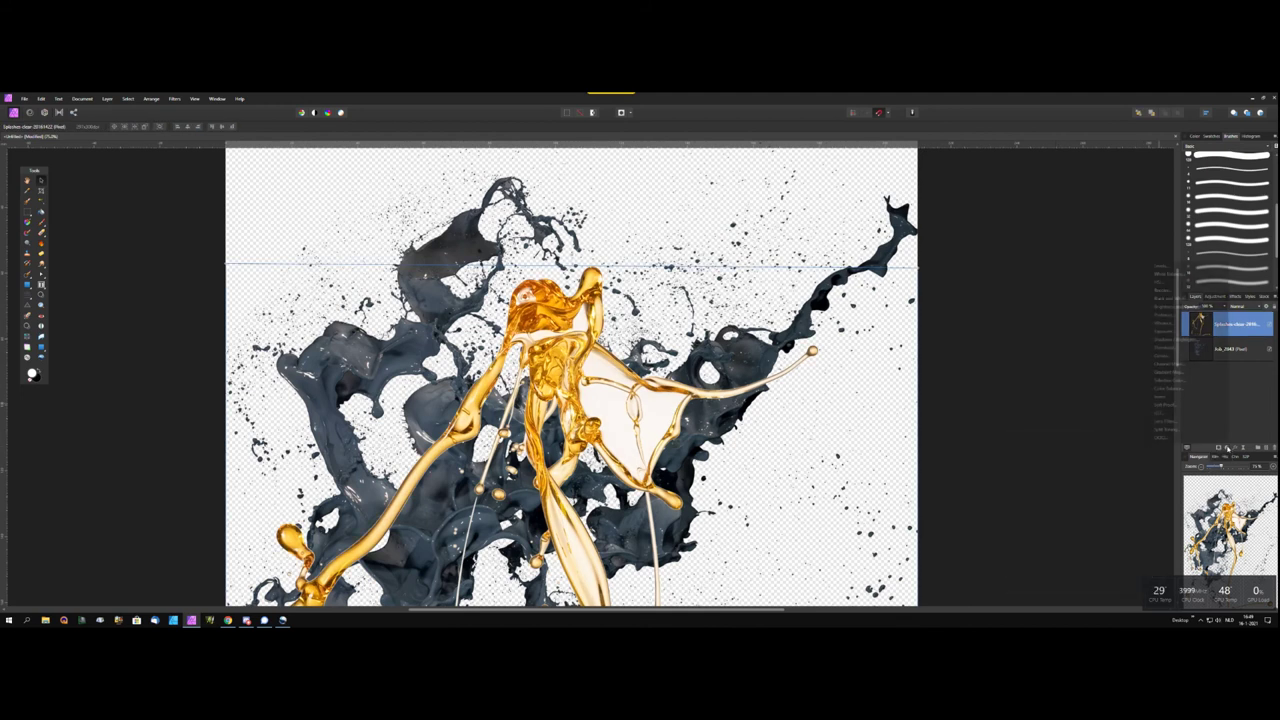
Add a Recolor adjustment and drag it between the golden and ink splash layers
click(1165, 289)
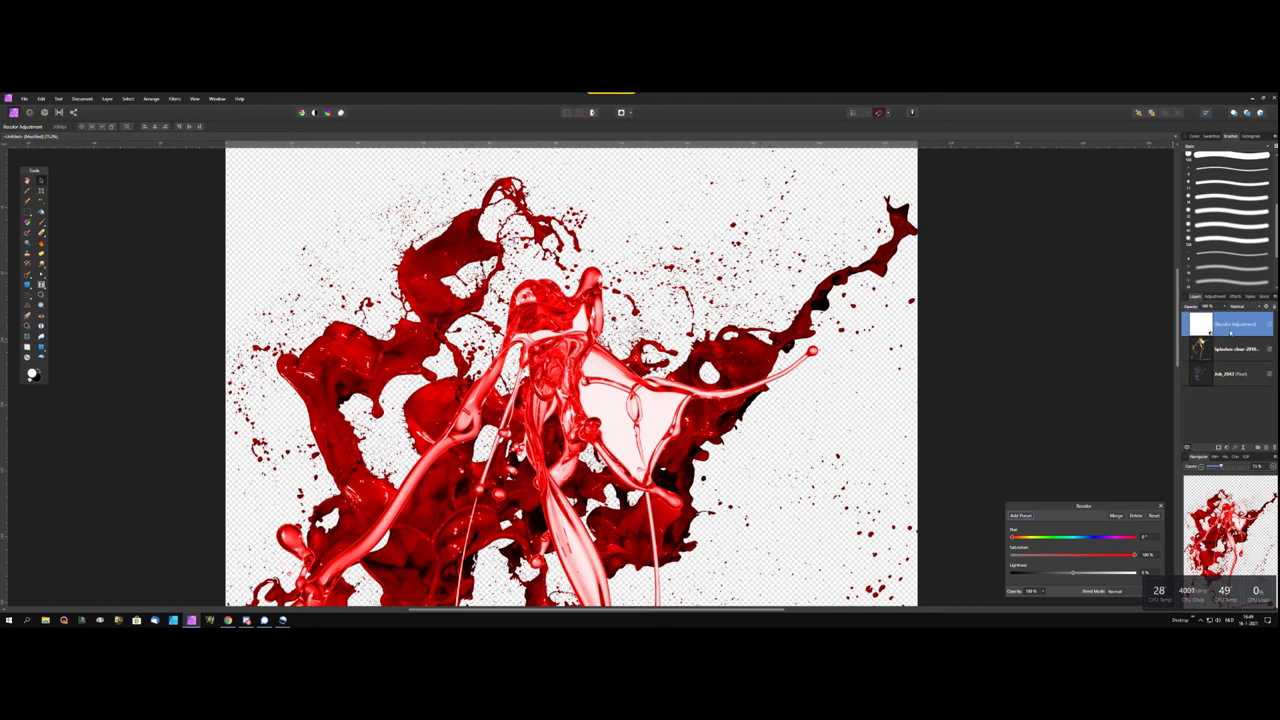
drag(1200, 324, 1232, 350)
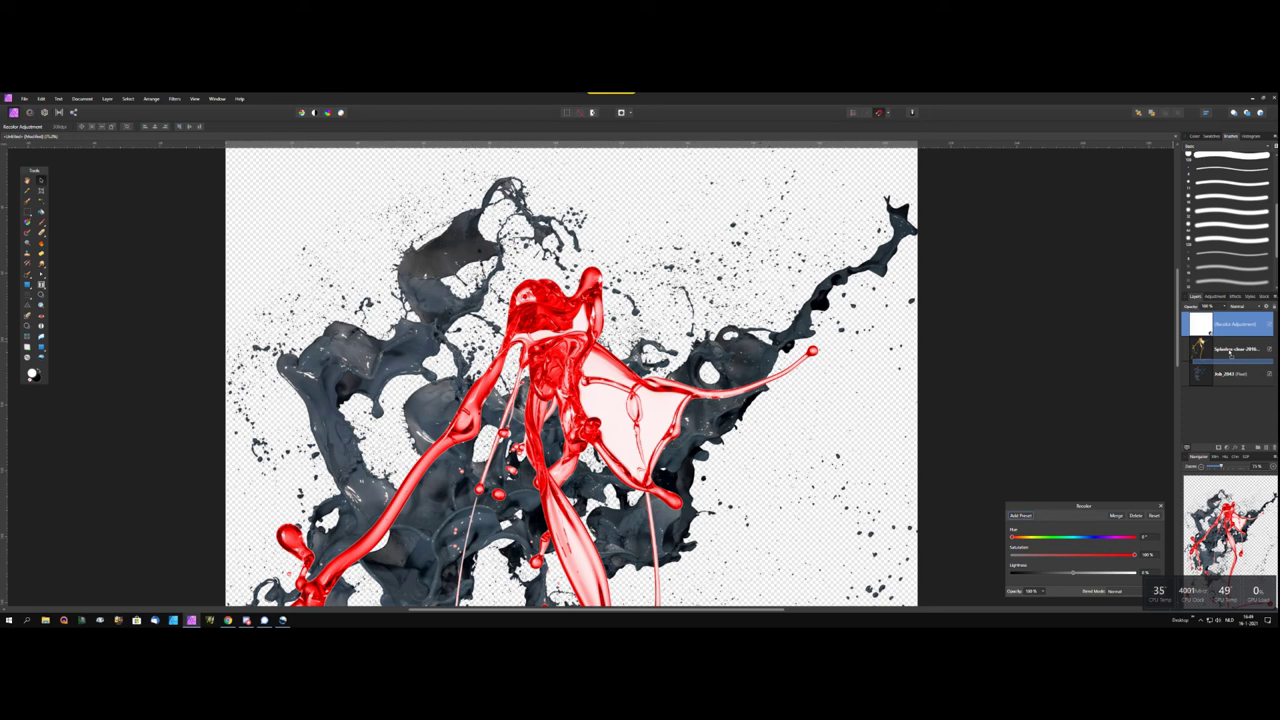
drag(1230, 350, 1230, 380)
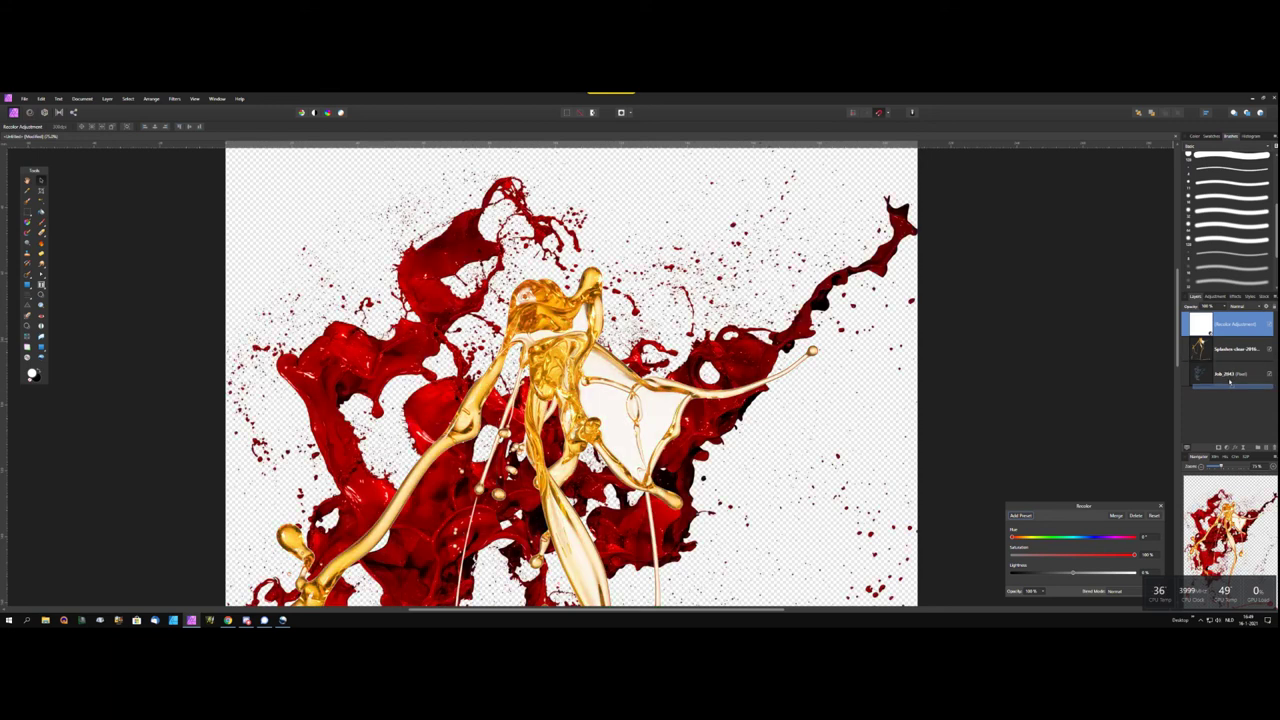
drag(1230, 380, 1230, 334)
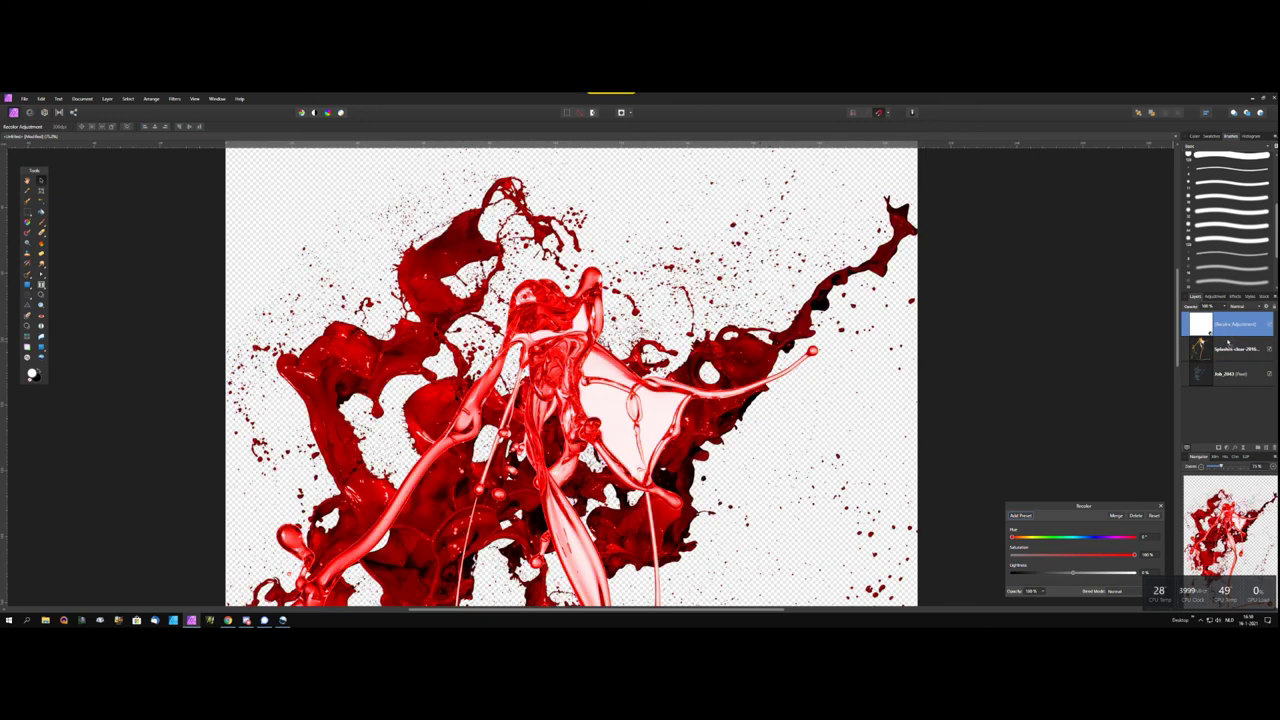
drag(1230, 334, 1226, 354)
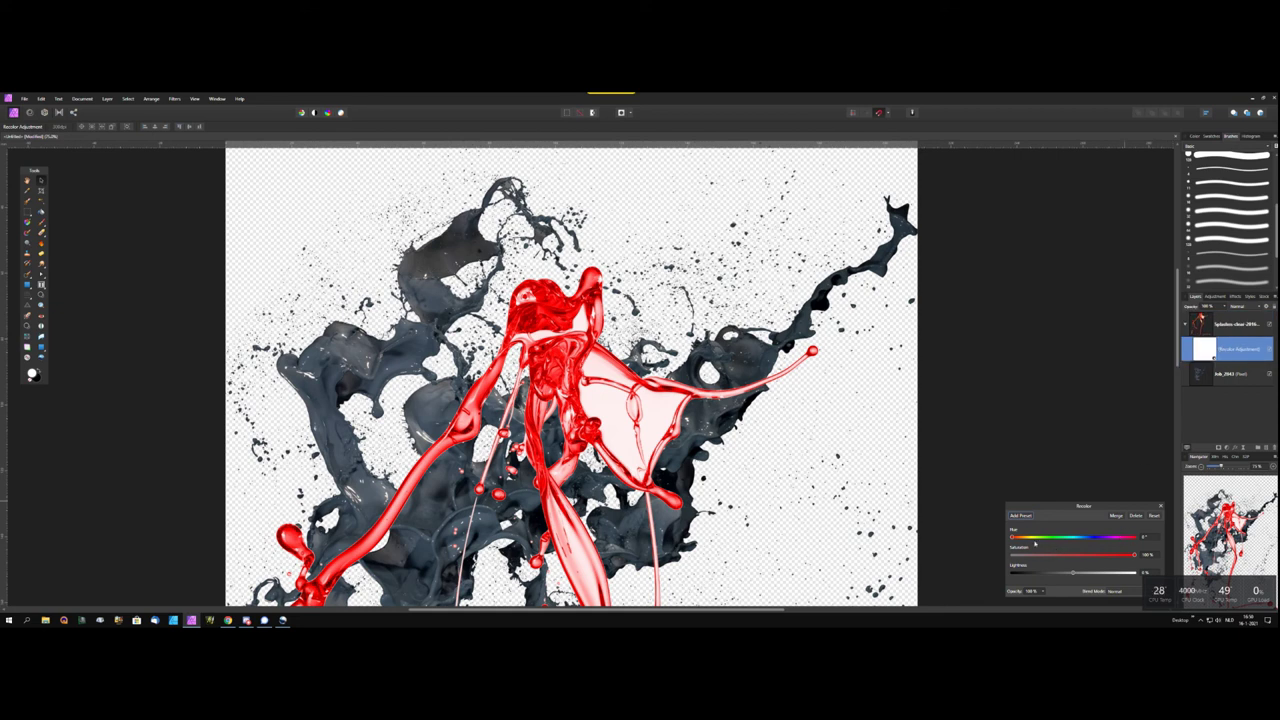
Test Recolor hue, saturation and golden tints on the splash, then delete the Recolor adjustment
mouse_move(1013, 537)
mouse_down()
mouse_move(1005, 529)
mouse_move(1108, 538)
mouse_move(1044, 560)
mouse_up()
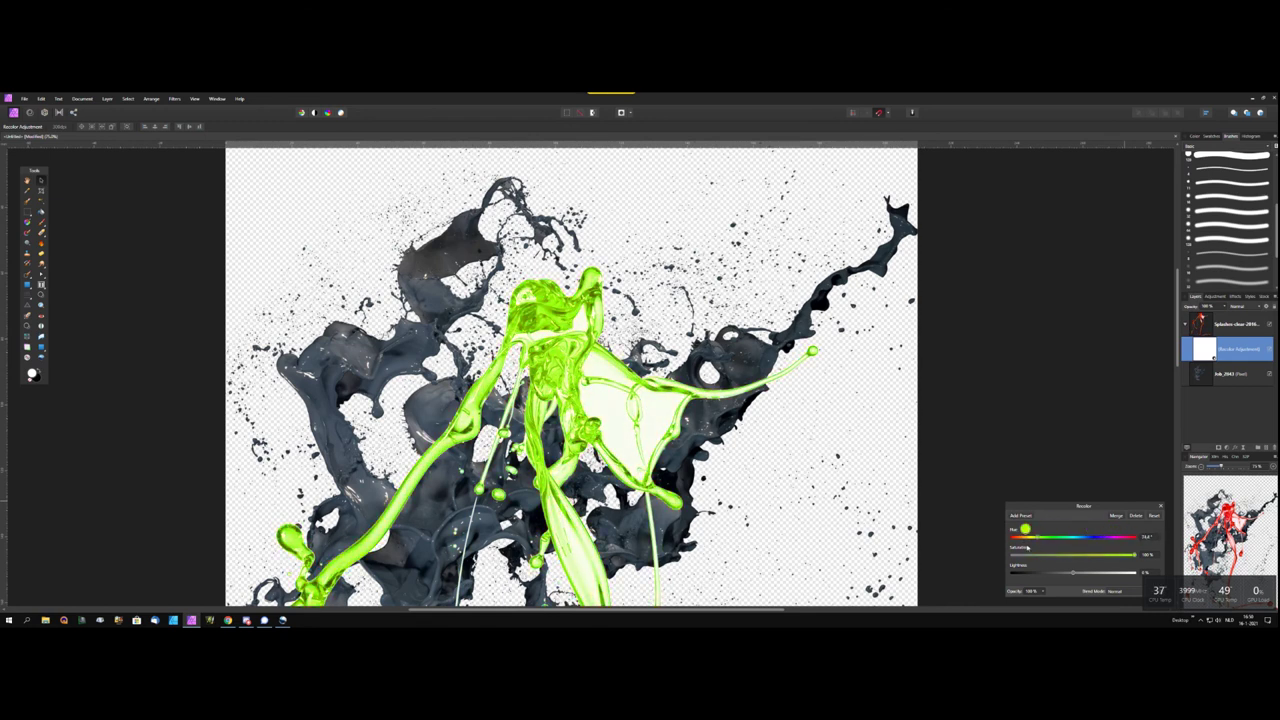
drag(1134, 555, 1012, 556)
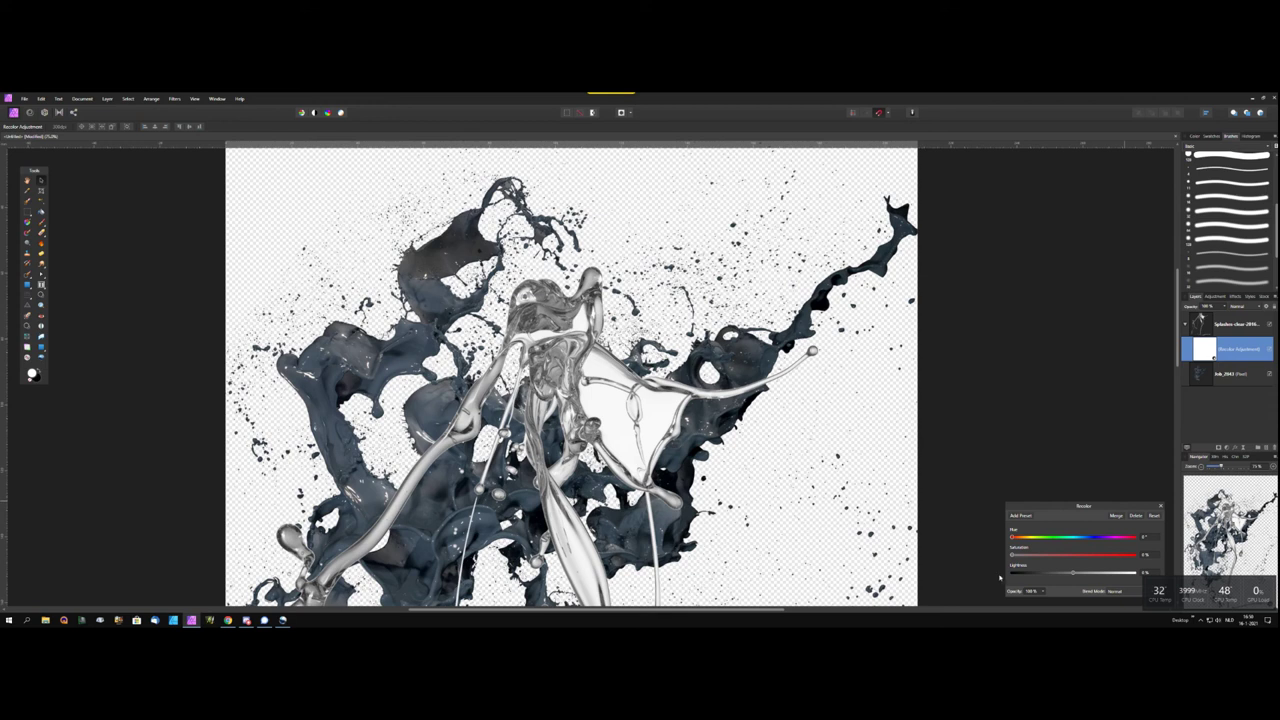
drag(1012, 556, 1020, 556)
drag(1013, 537, 1030, 537)
mouse_move(1035, 555)
mouse_down()
mouse_move(1075, 553)
mouse_move(1036, 574)
mouse_move(1079, 573)
mouse_move(1061, 572)
mouse_up()
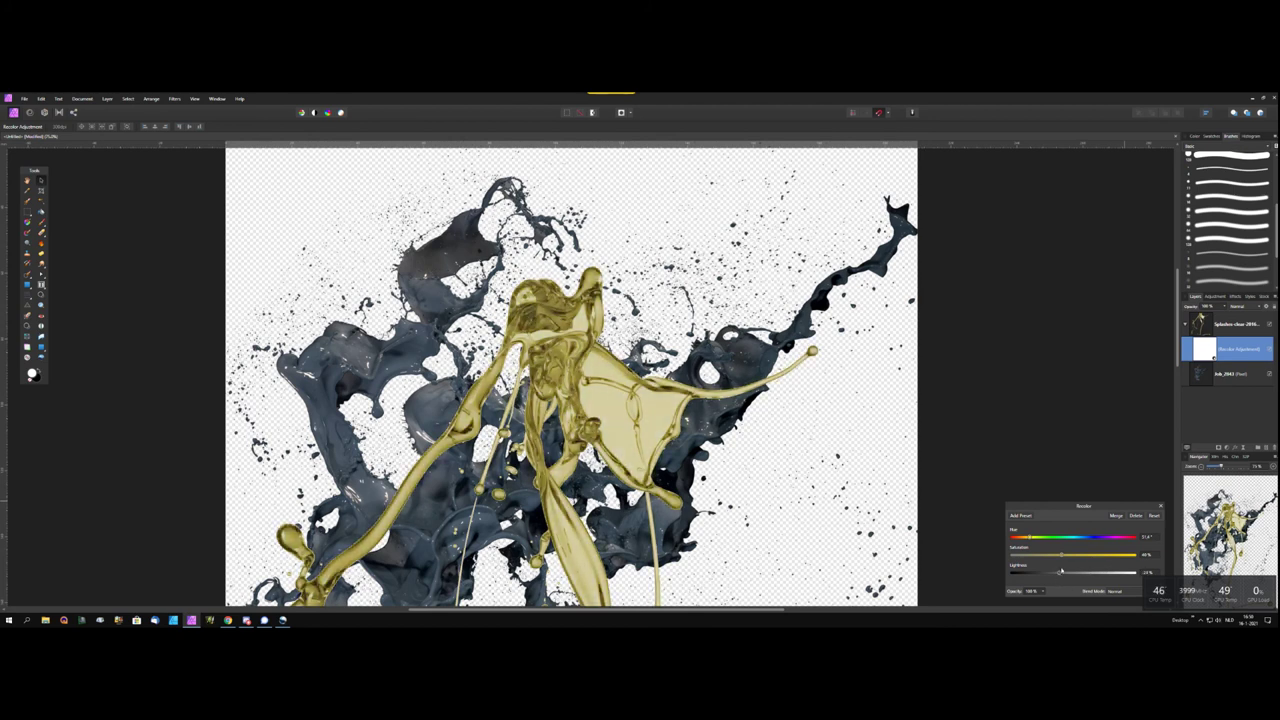
click(1135, 515)
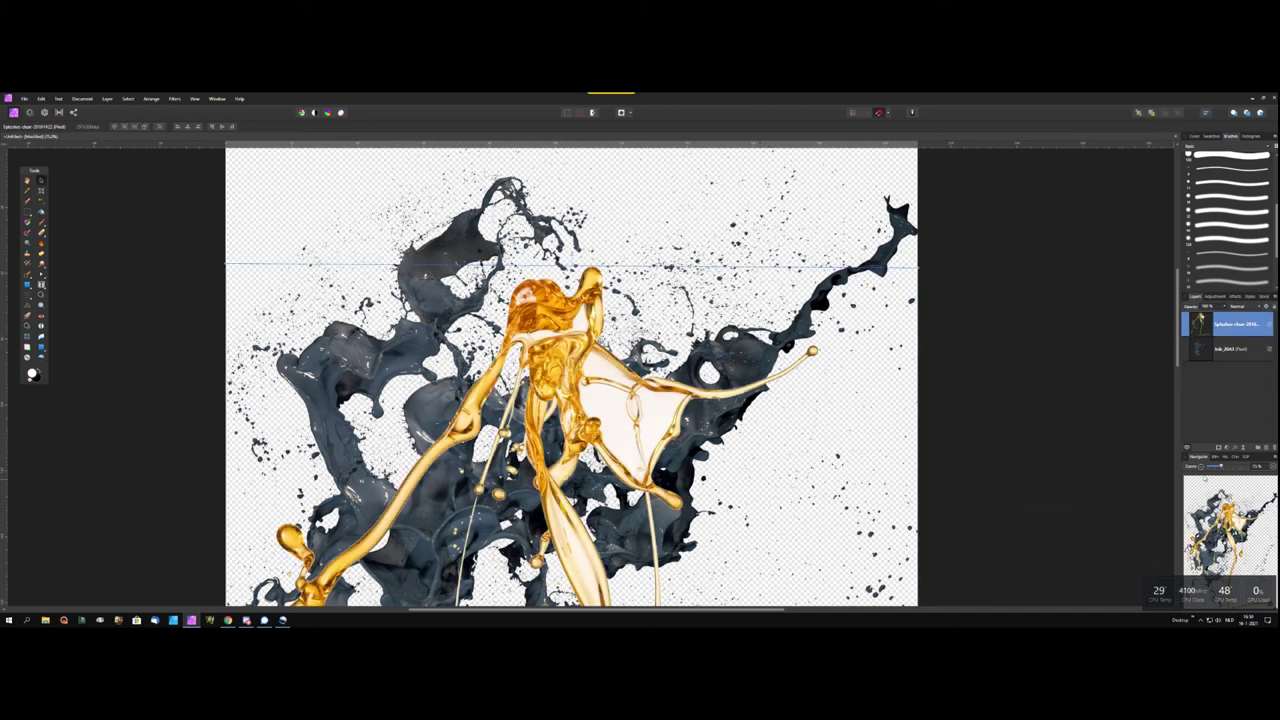
click(1204, 467)
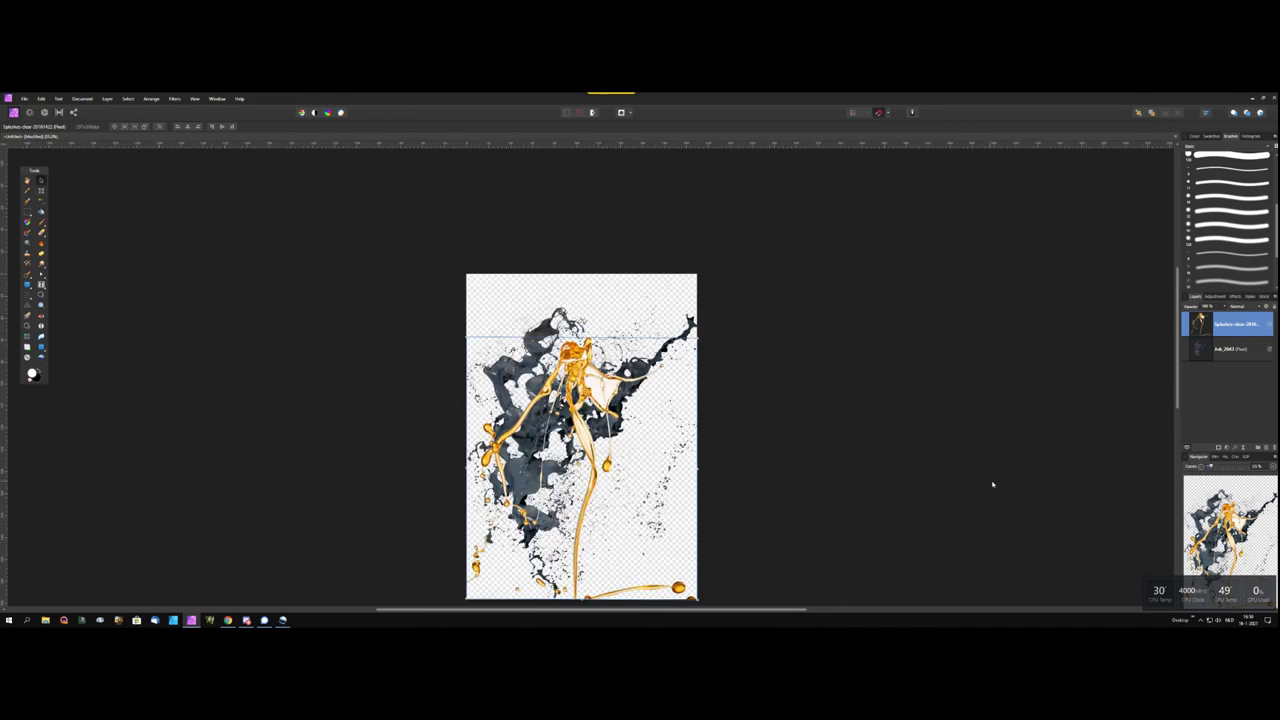
Centre the page and adjust the zoom with the Navigator slider
drag(992, 484, 999, 430)
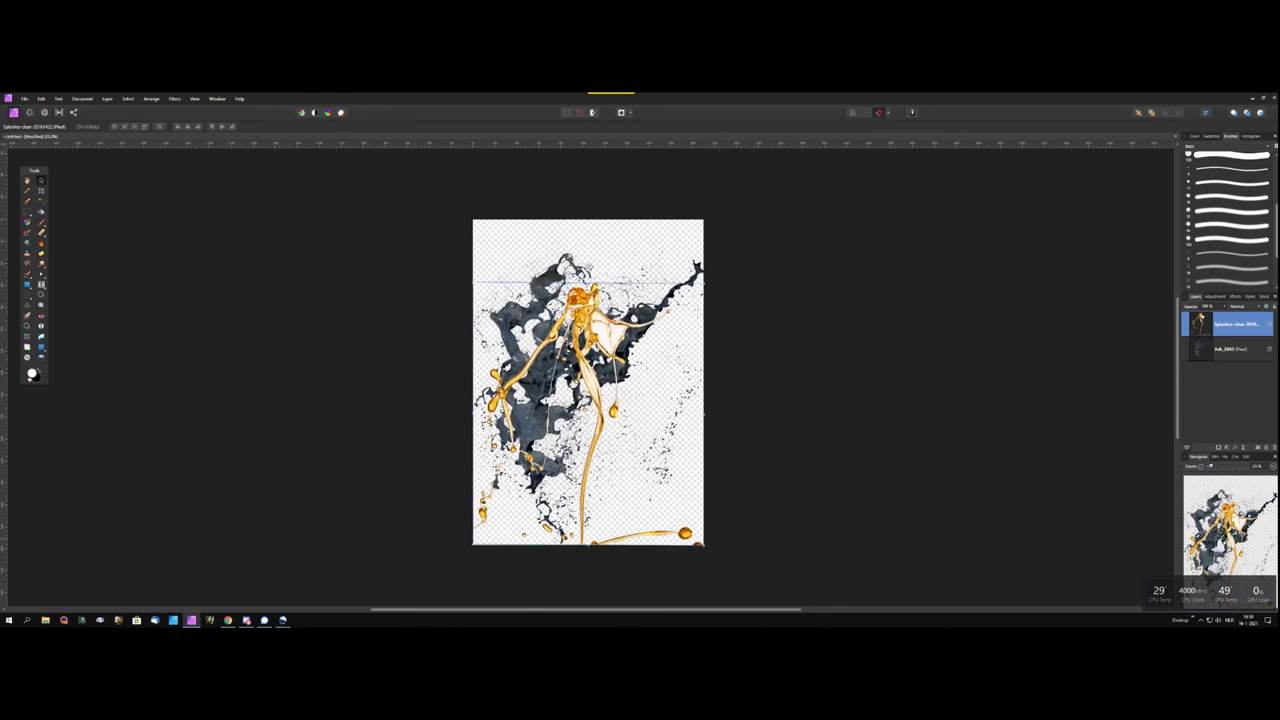
click(1273, 467)
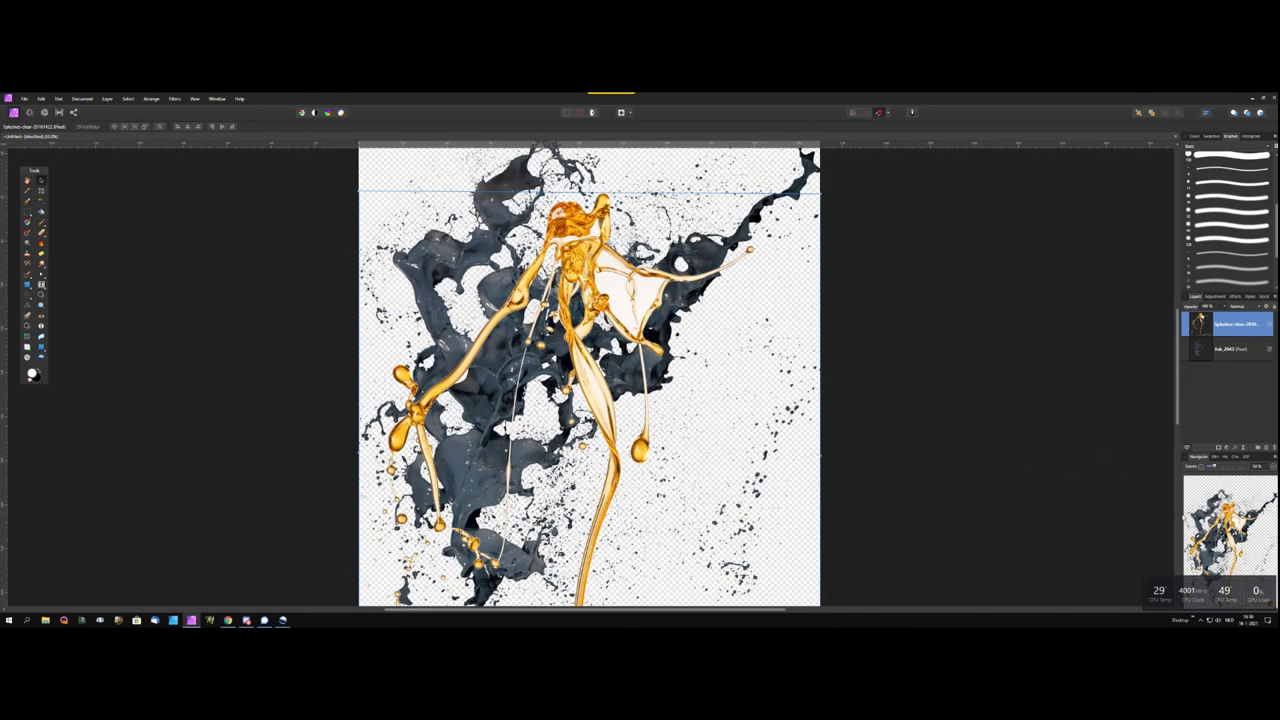
drag(1212, 466, 1210, 467)
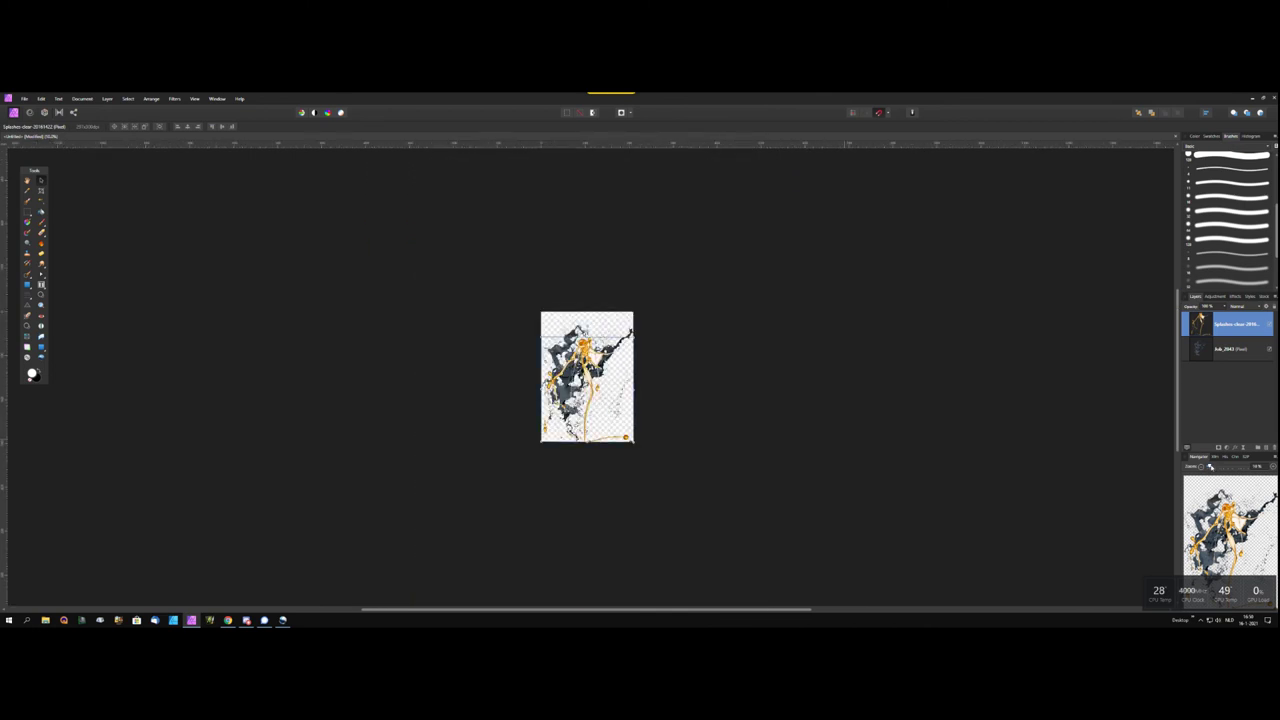
drag(1210, 467, 1207, 467)
Zoom to fit the whole page, deselect all layers, and add a new pixel layer
click(194, 99)
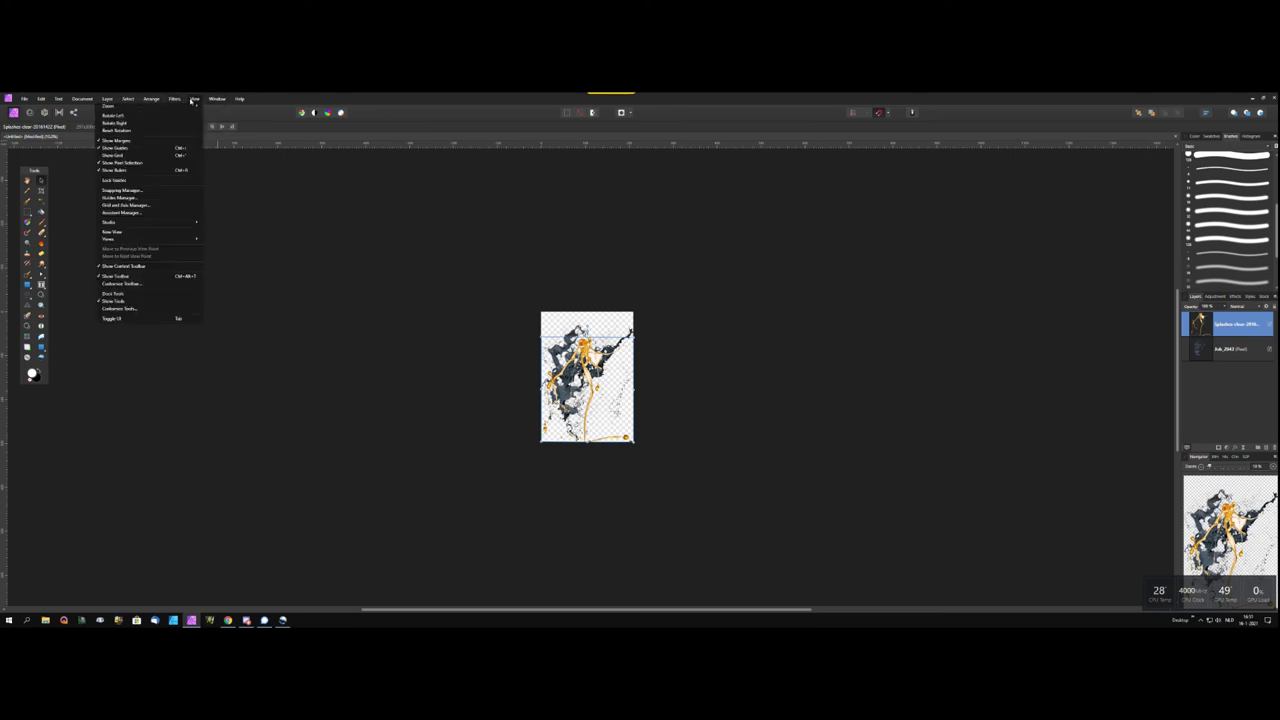
mouse_move(110, 106)
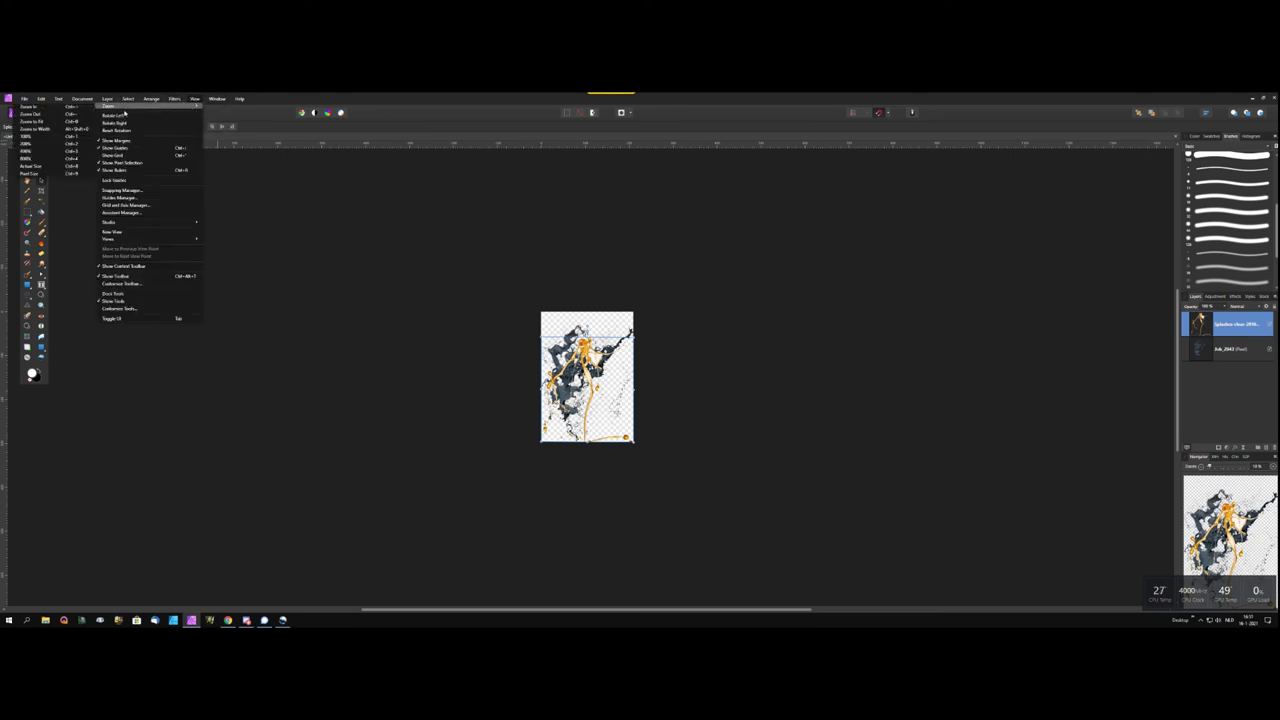
click(66, 129)
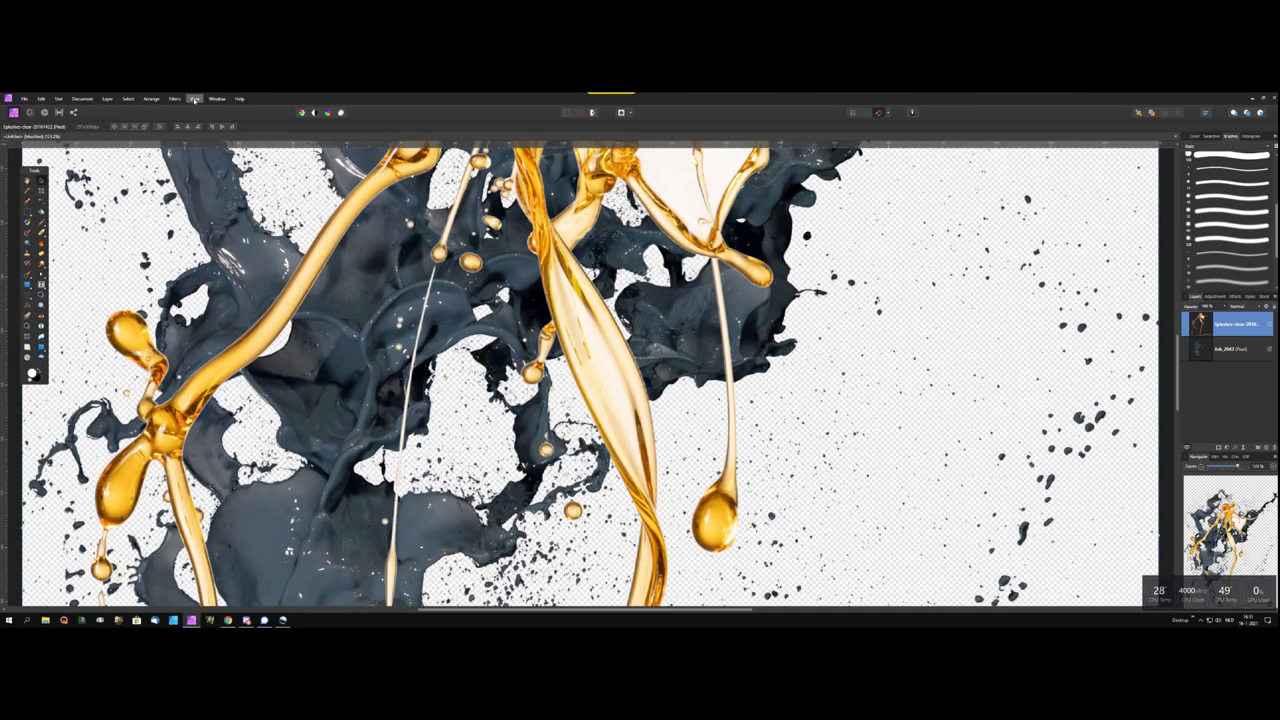
click(151, 98)
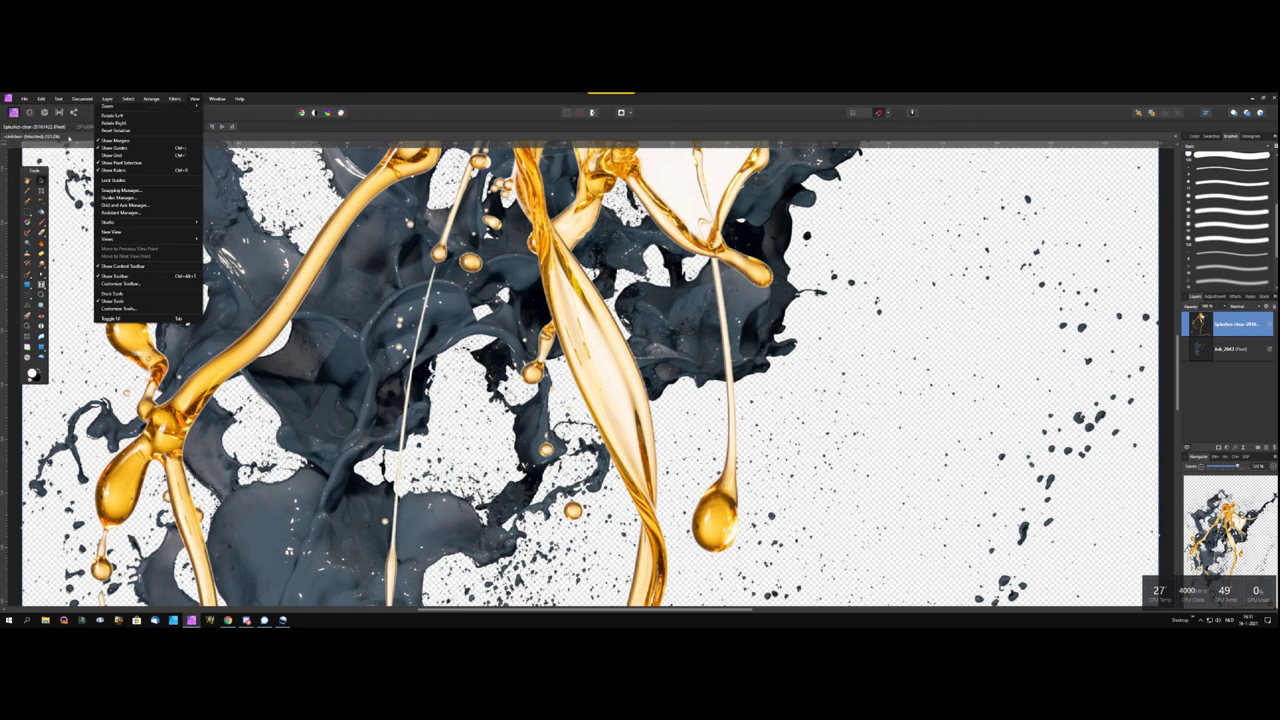
mouse_move(108, 106)
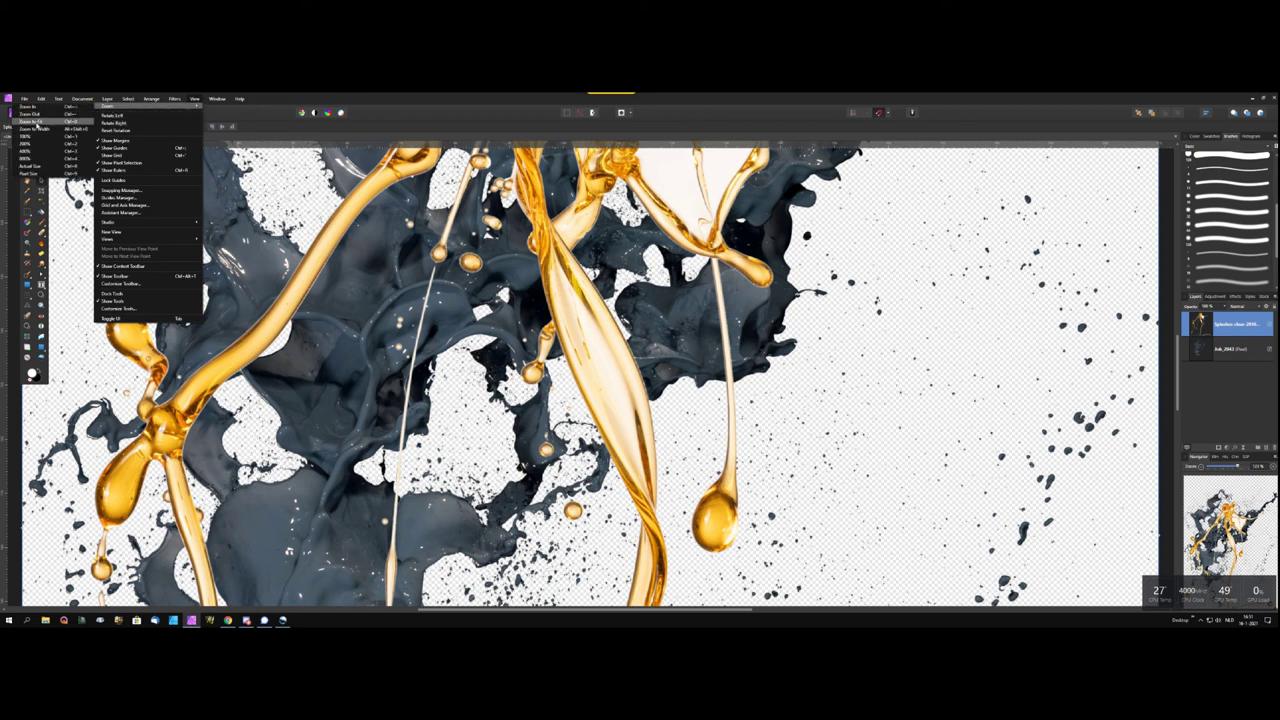
click(40, 122)
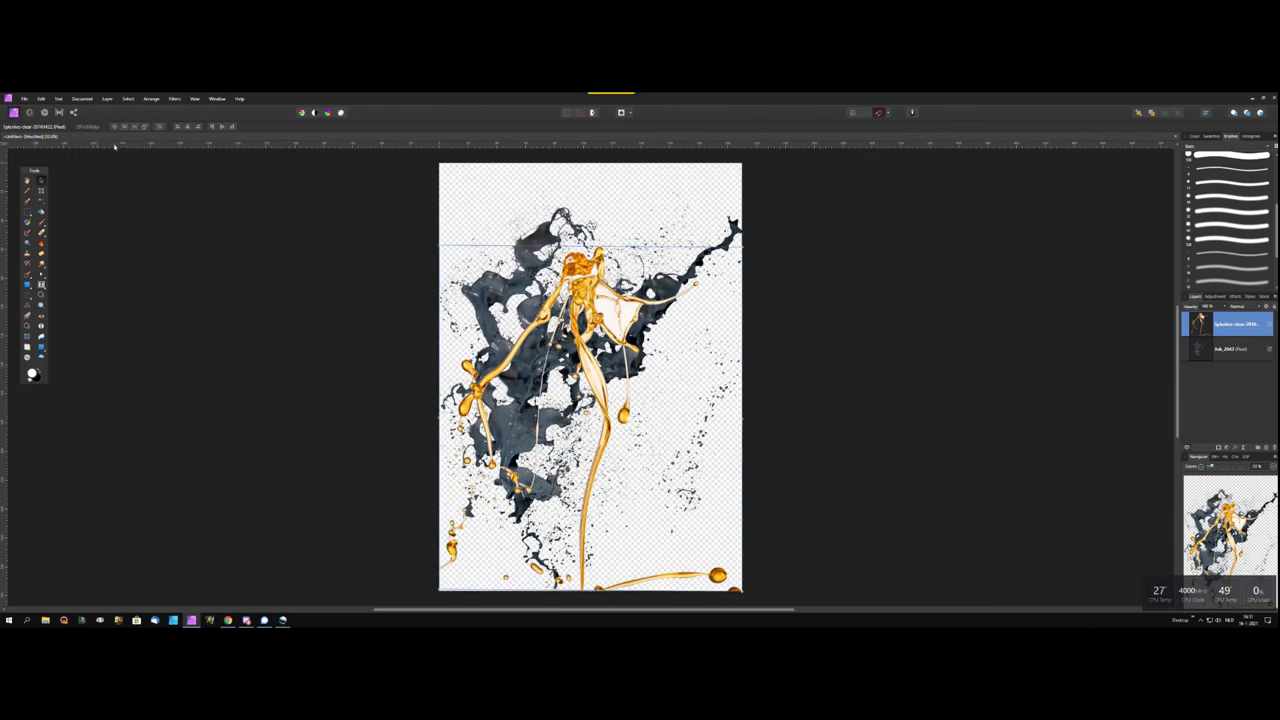
click(808, 383)
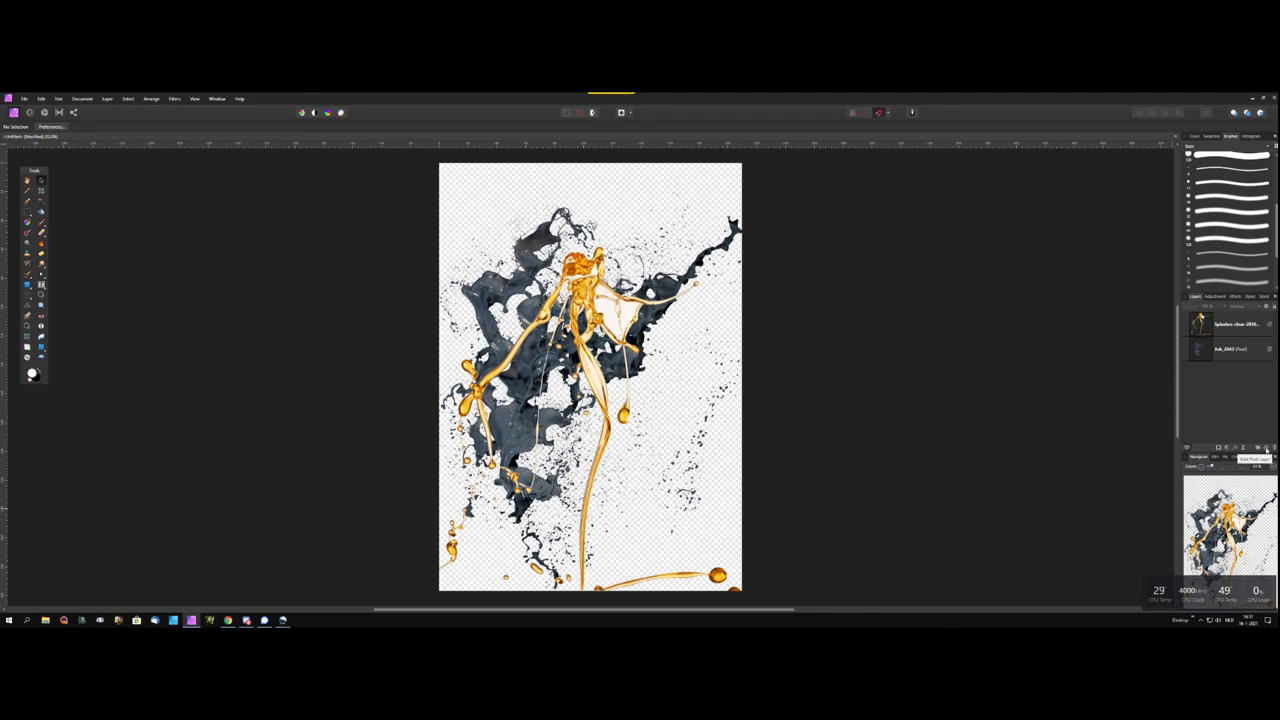
click(1266, 449)
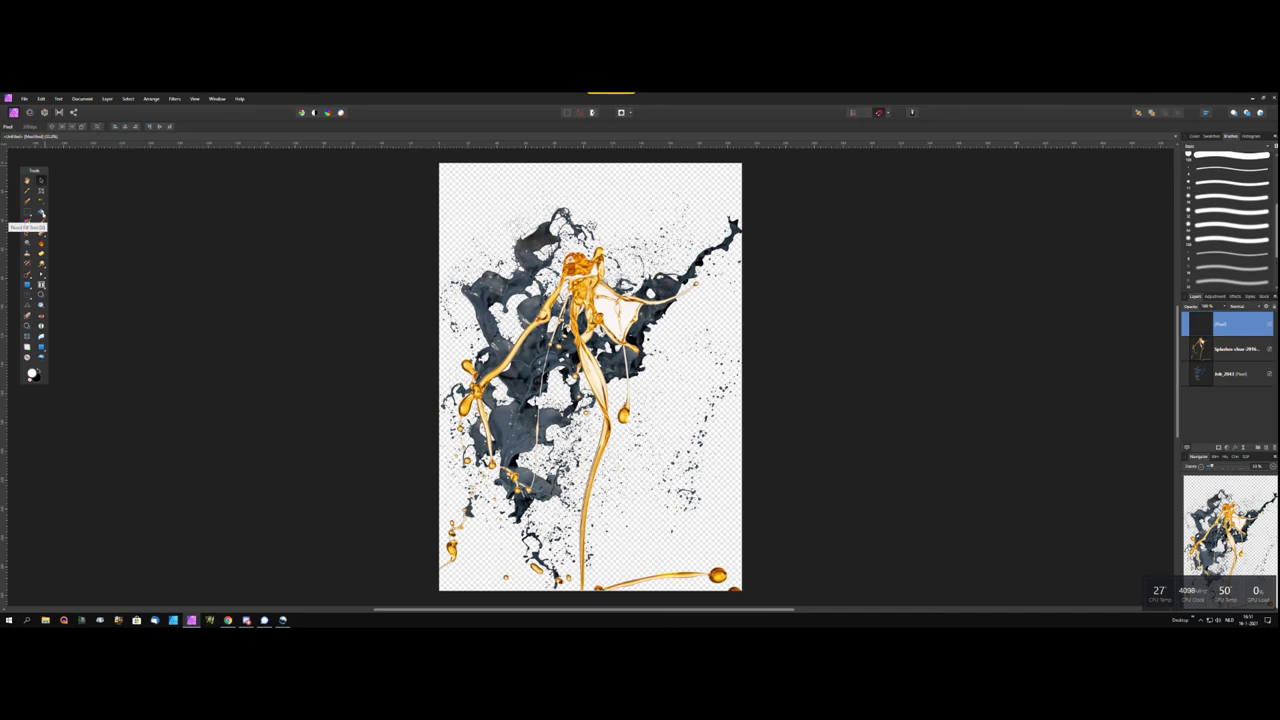
Flood-fill the new pixel layer white and drag it to the bottom of the stack
click(41, 214)
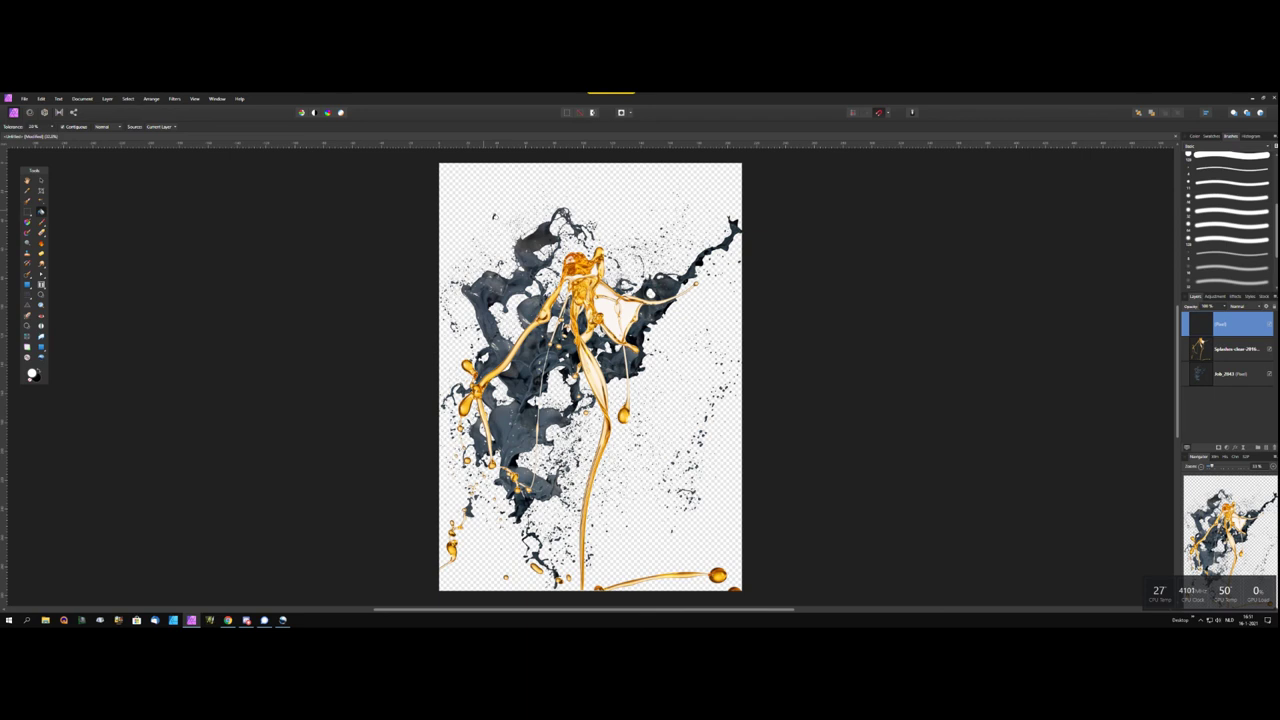
click(494, 216)
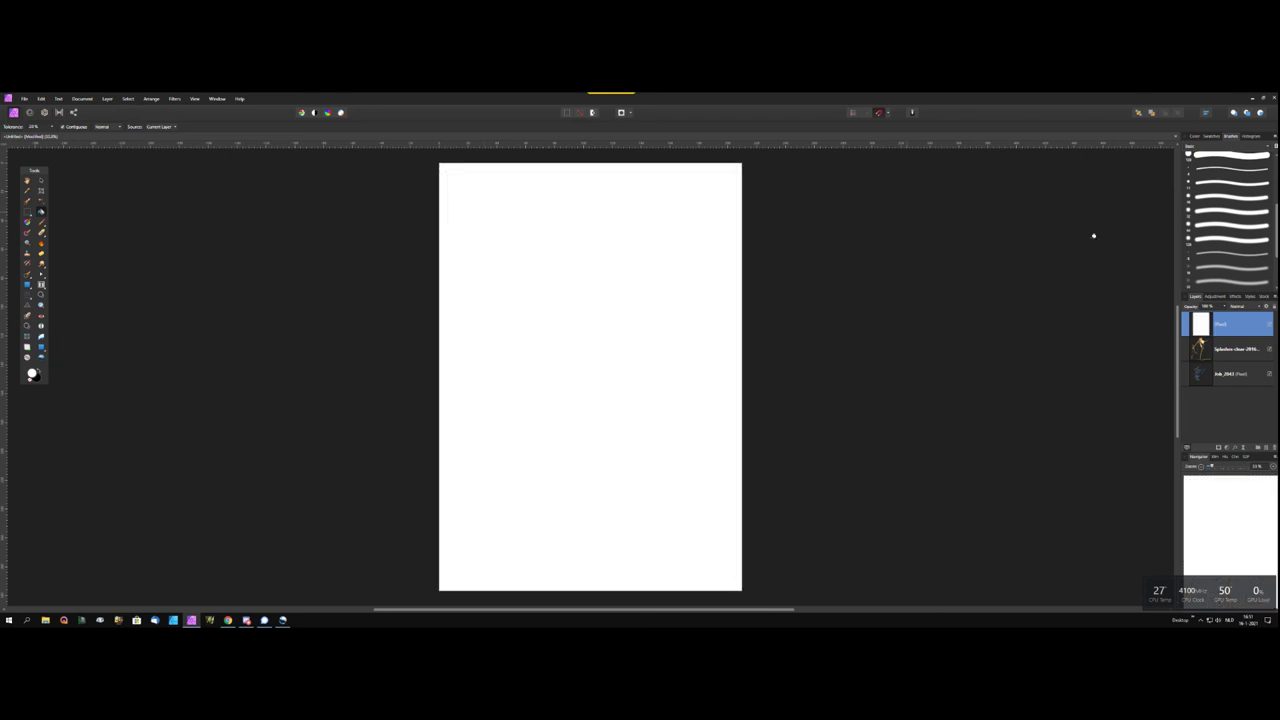
drag(1227, 326, 1241, 350)
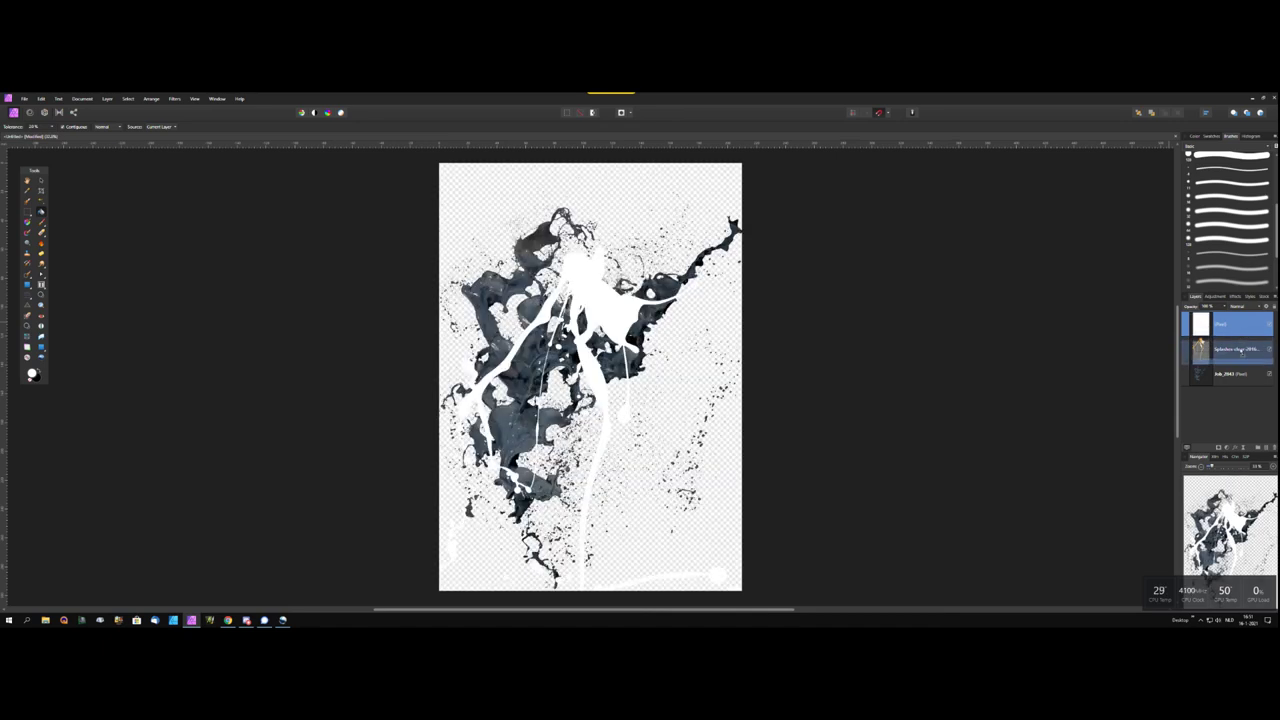
drag(1241, 350, 1240, 372)
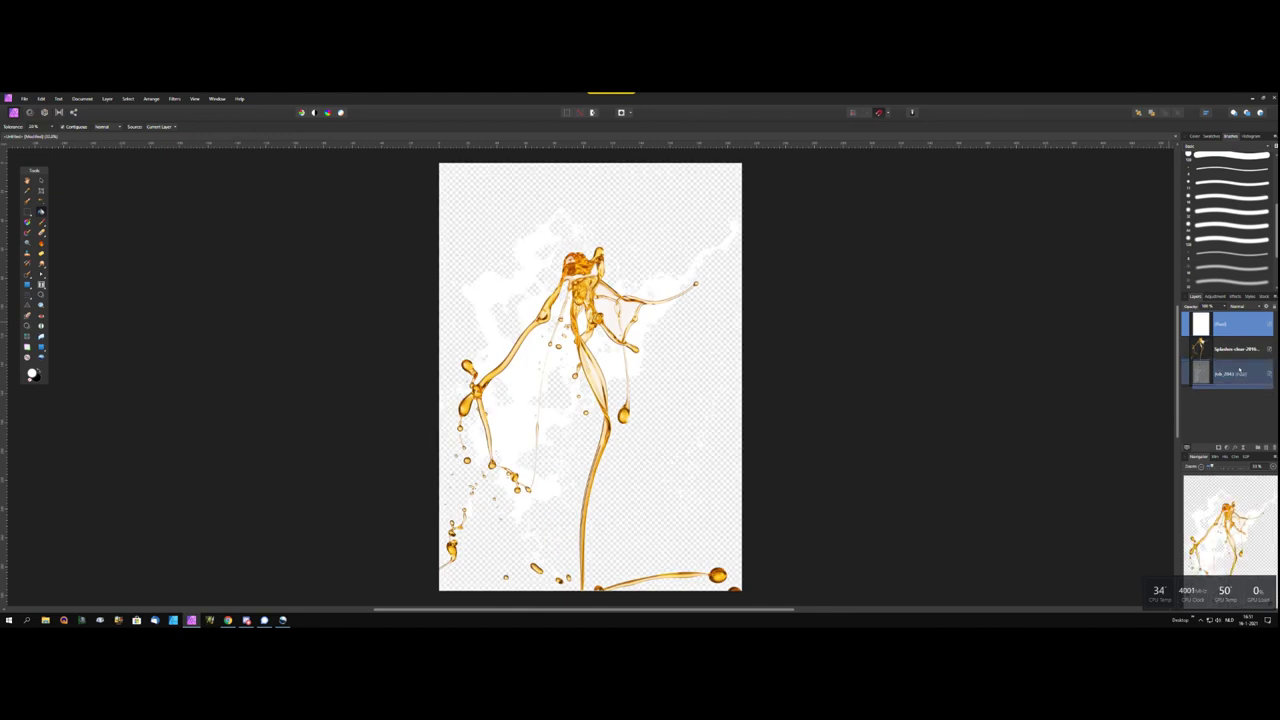
drag(1240, 372, 1235, 392)
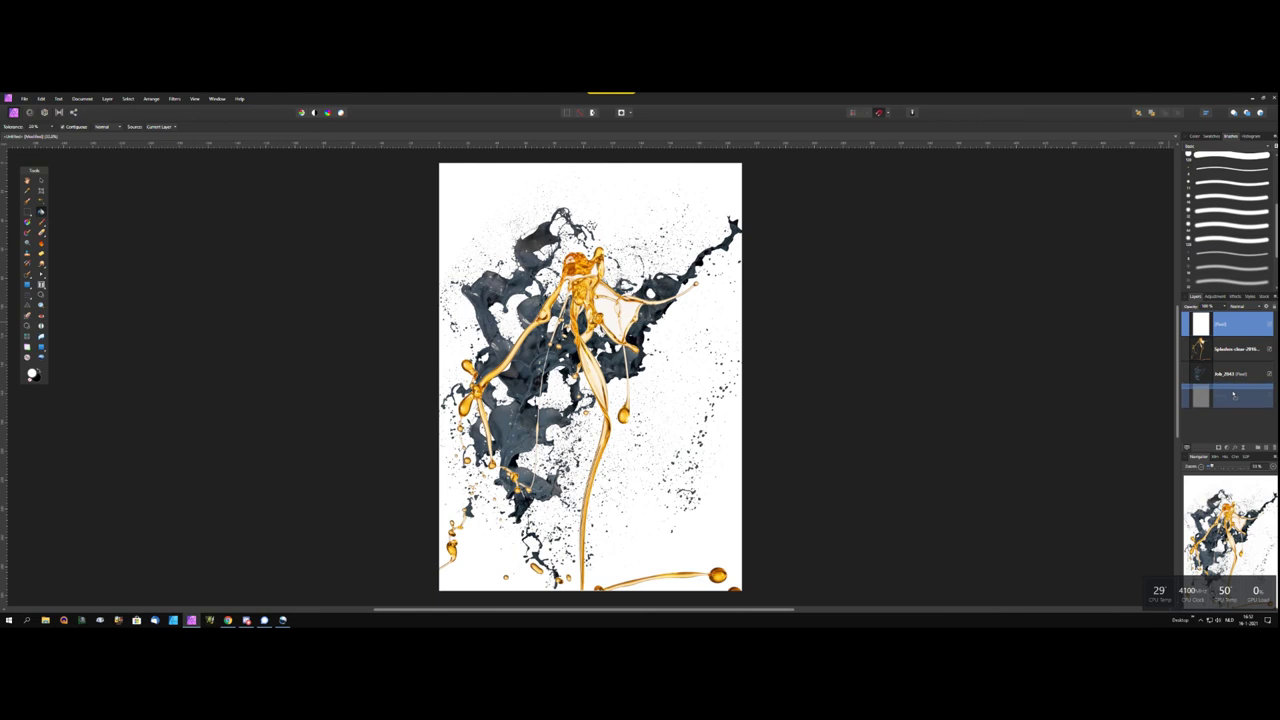
drag(1233, 396, 1226, 404)
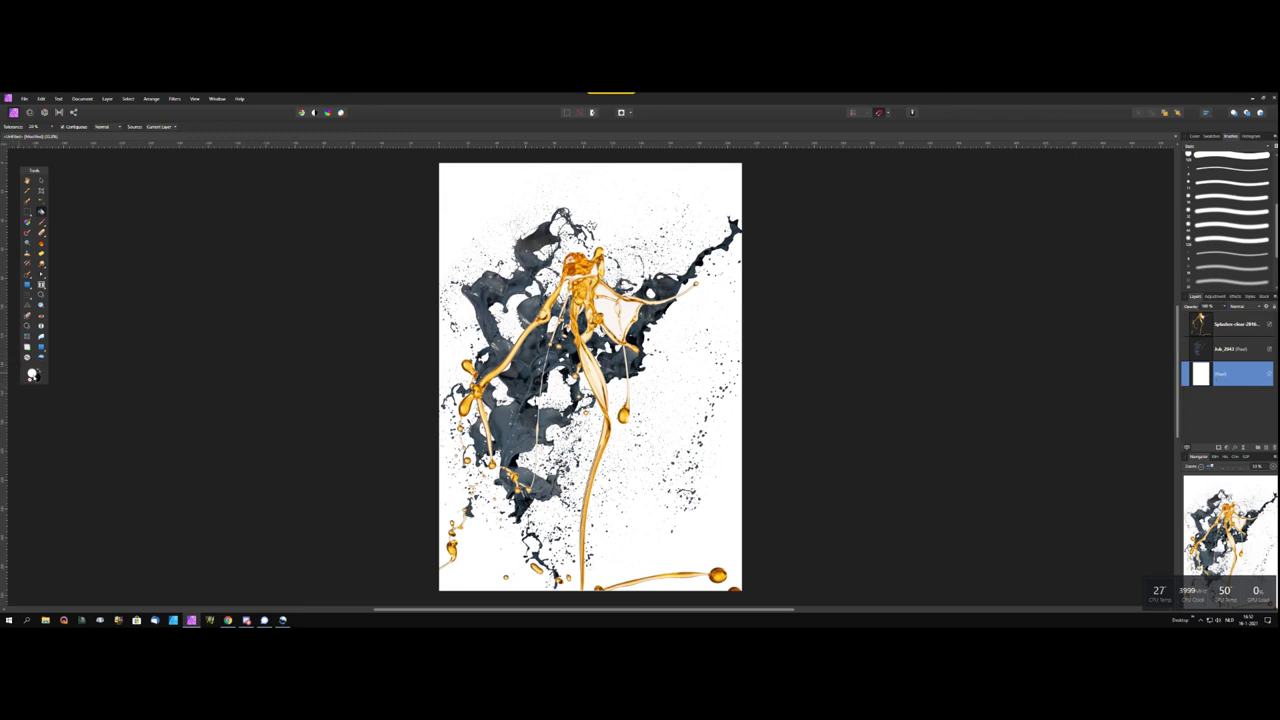
Pick a warm grey in the Color Chooser and flood-fill the background layer with it
double_click(33, 374)
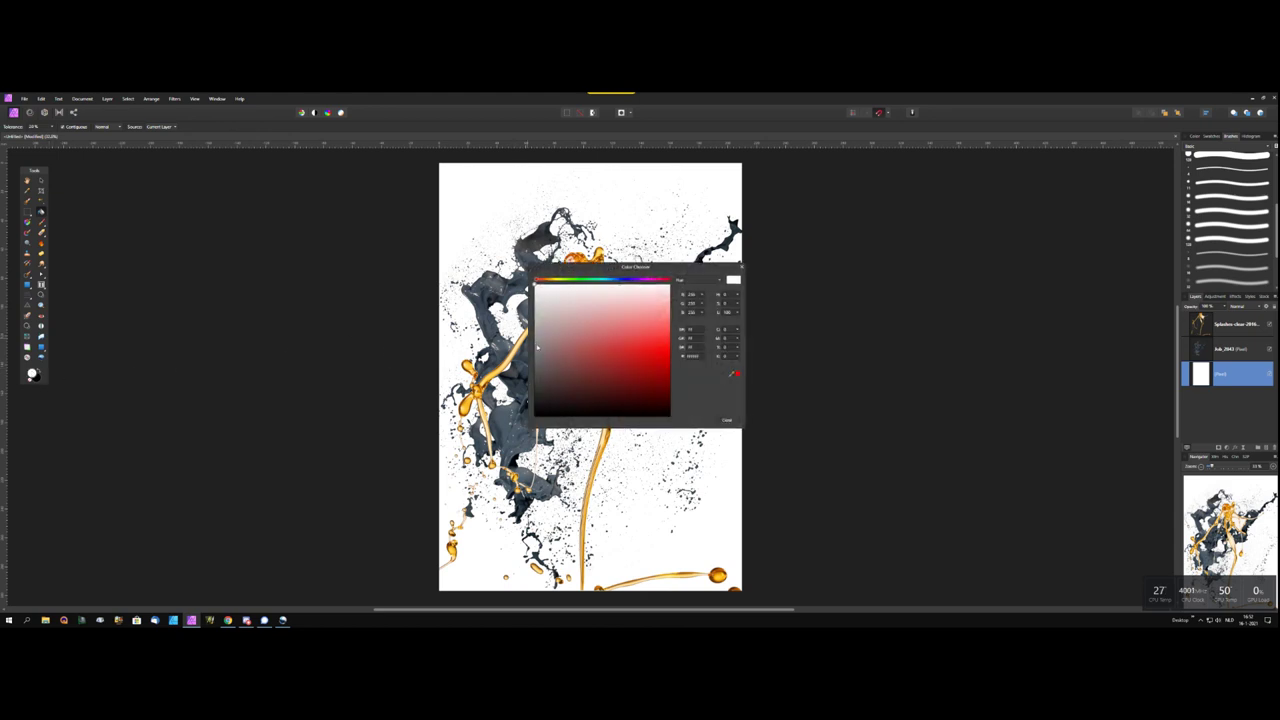
click(536, 347)
click(539, 352)
click(727, 420)
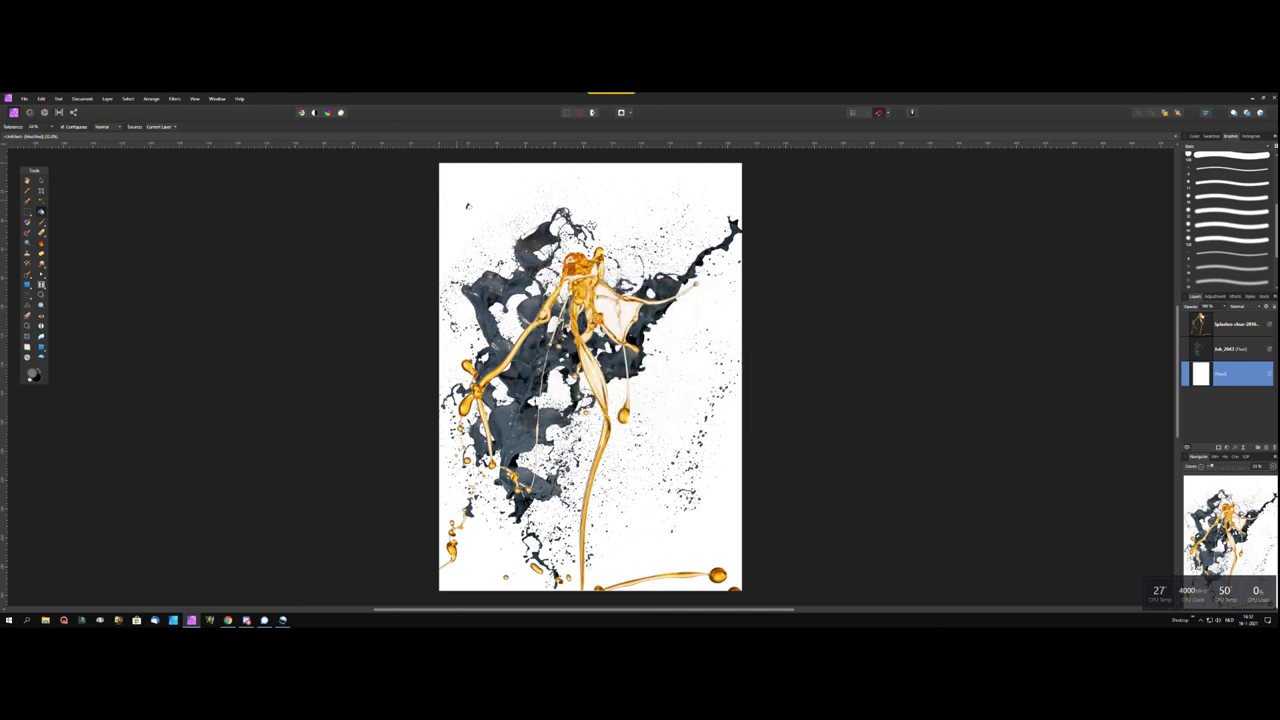
click(466, 207)
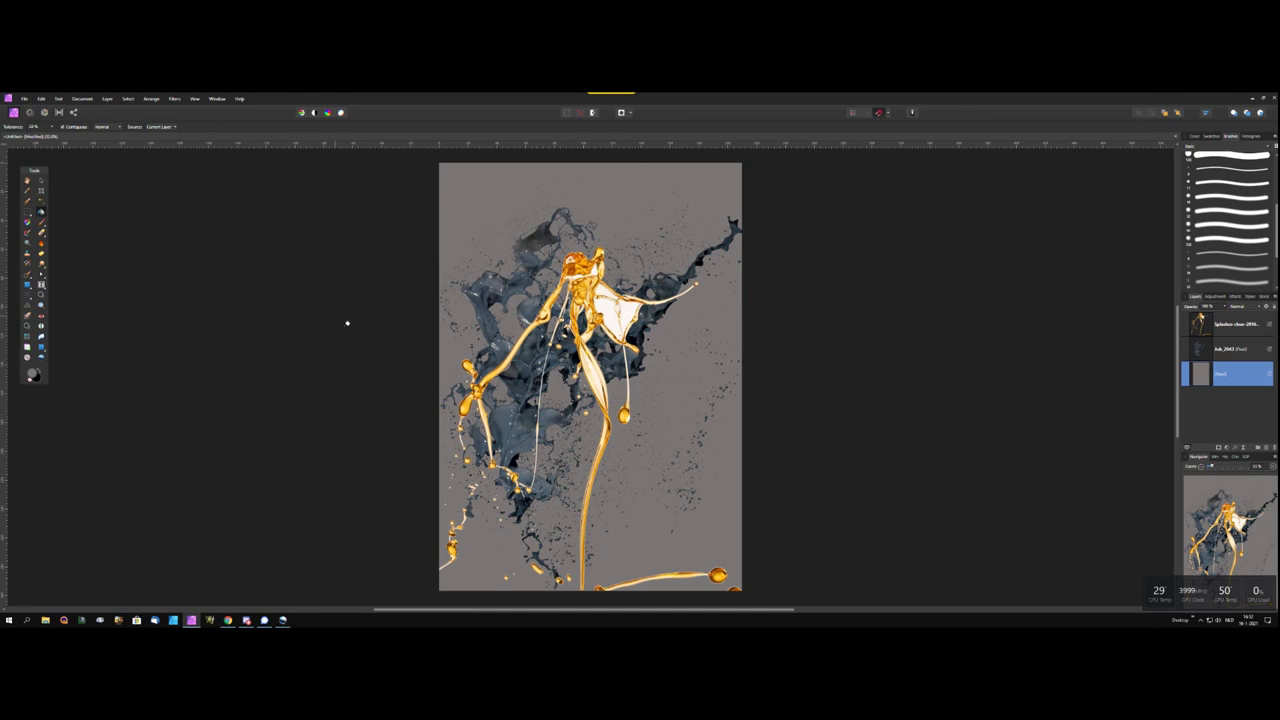